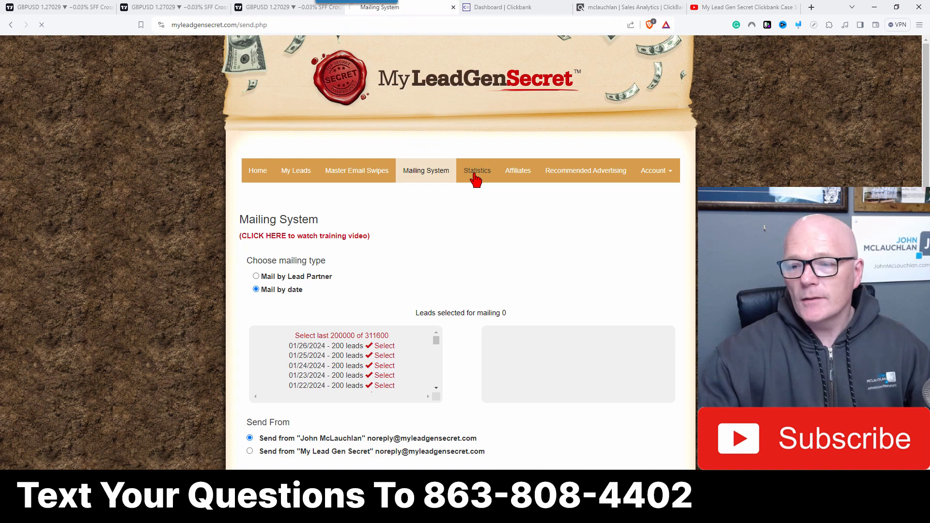
# Step: Review the mailing statistics on the second page and preview the email sent on 01/05/2024
pyautogui.scroll(-2, 282, 249)
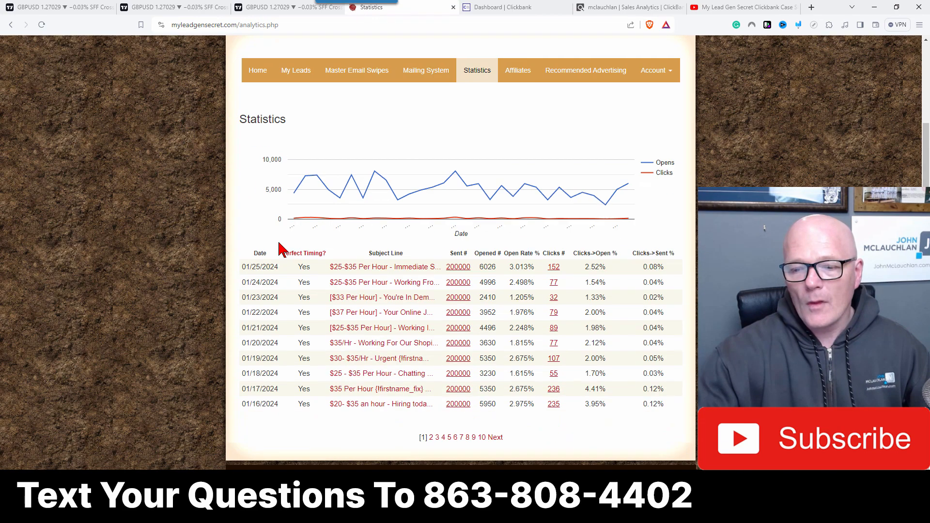
pyautogui.click(431, 436)
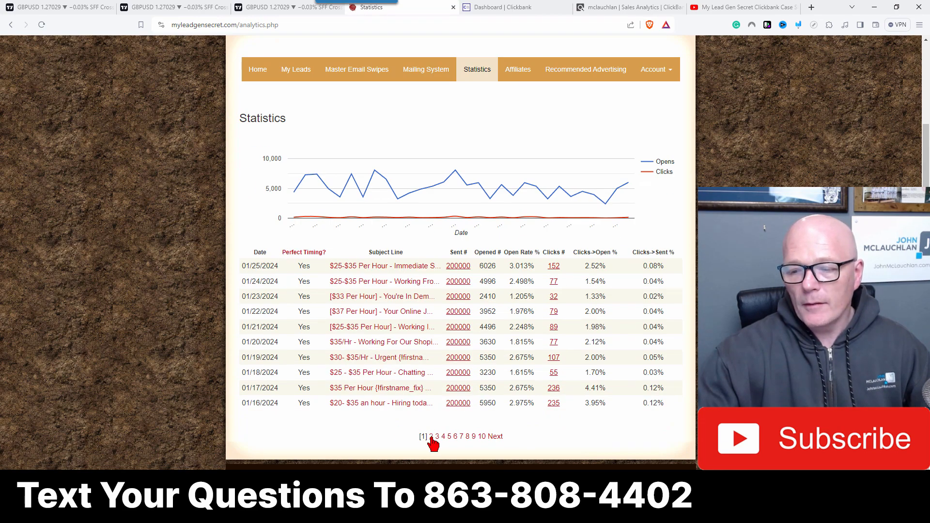
pyautogui.scroll(-2, 310, 378)
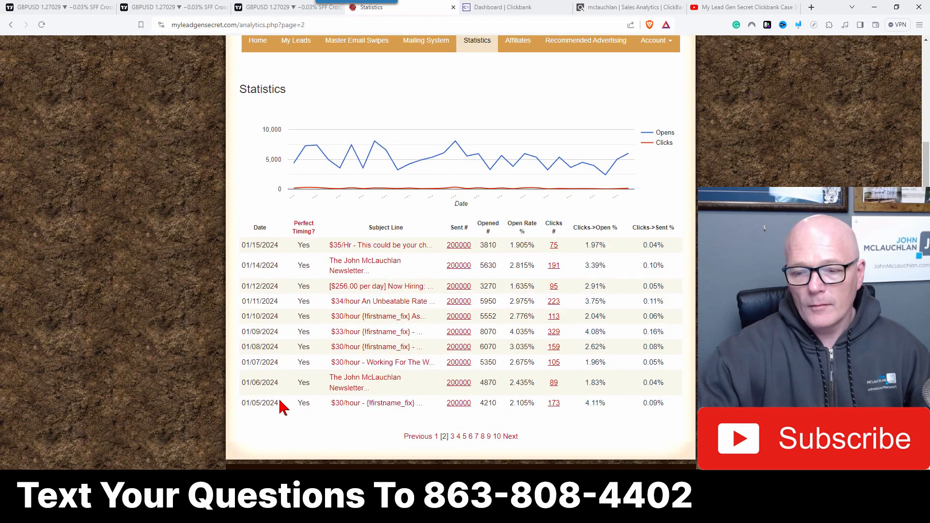
pyautogui.click(354, 405)
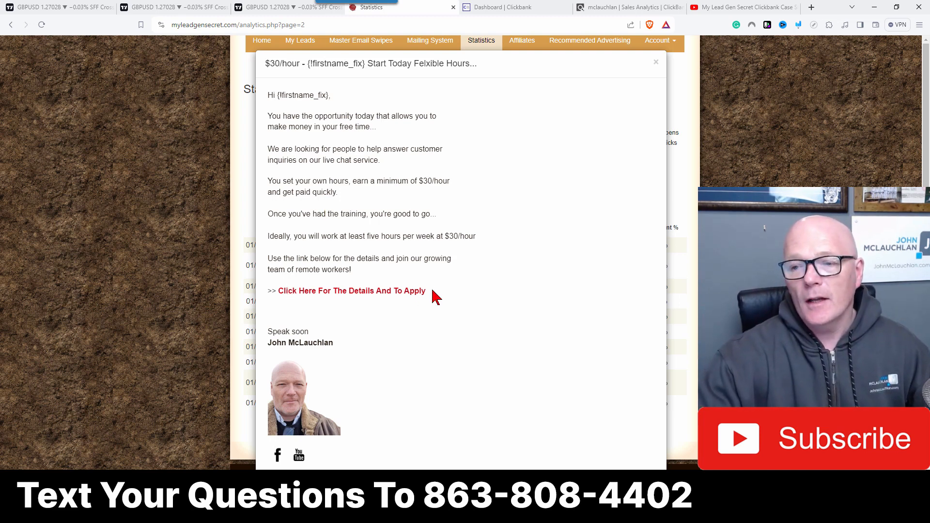
pyautogui.click(655, 62)
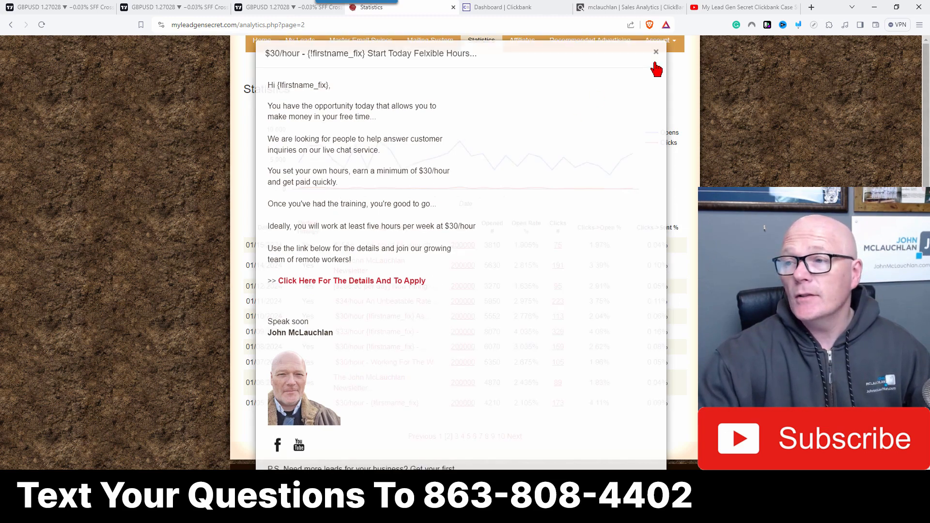
# Step: Review hops and sales per tracking ID for the socialsrep product in the ClickBank sales analytics report
pyautogui.click(603, 8)
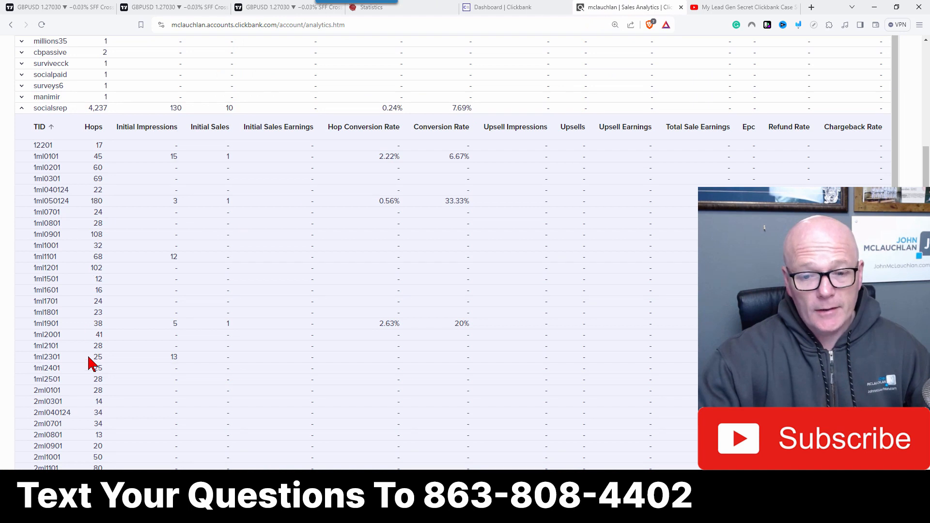
pyautogui.scroll(-3, 88, 362)
pyautogui.scroll(-10, 89, 364)
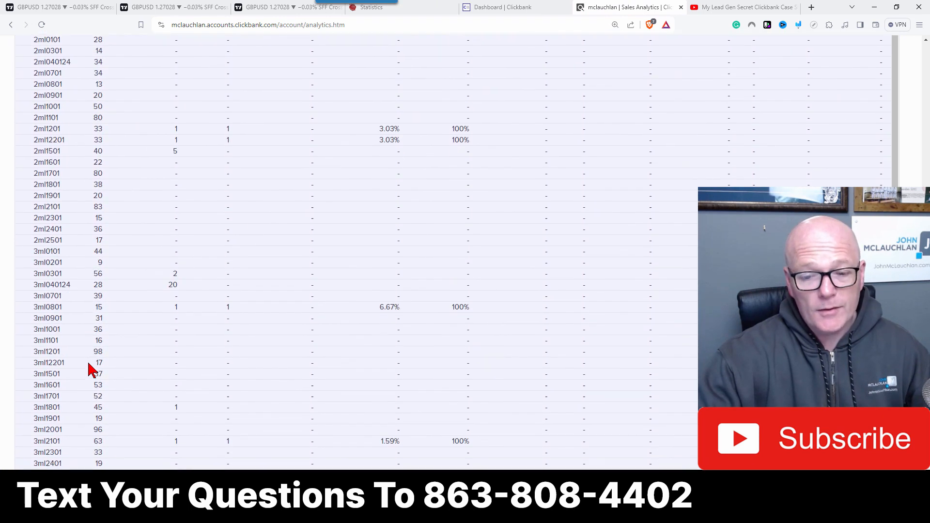
pyautogui.scroll(-6, 89, 370)
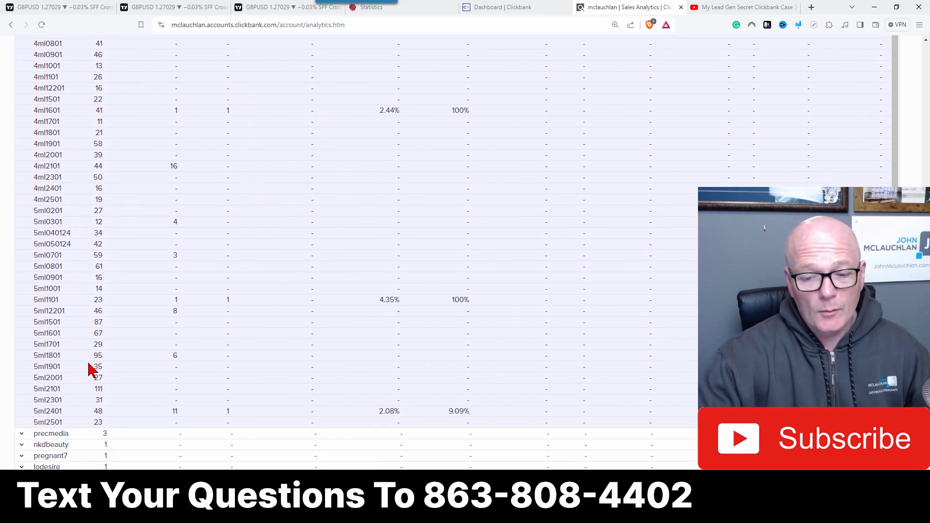
pyautogui.scroll(13, 112, 301)
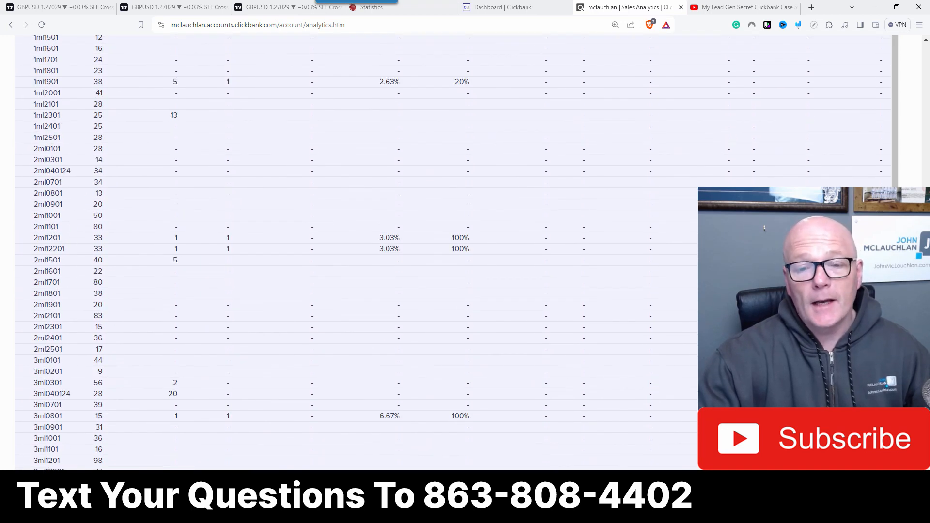
pyautogui.scroll(5, 48, 218)
pyautogui.scroll(1, 47, 218)
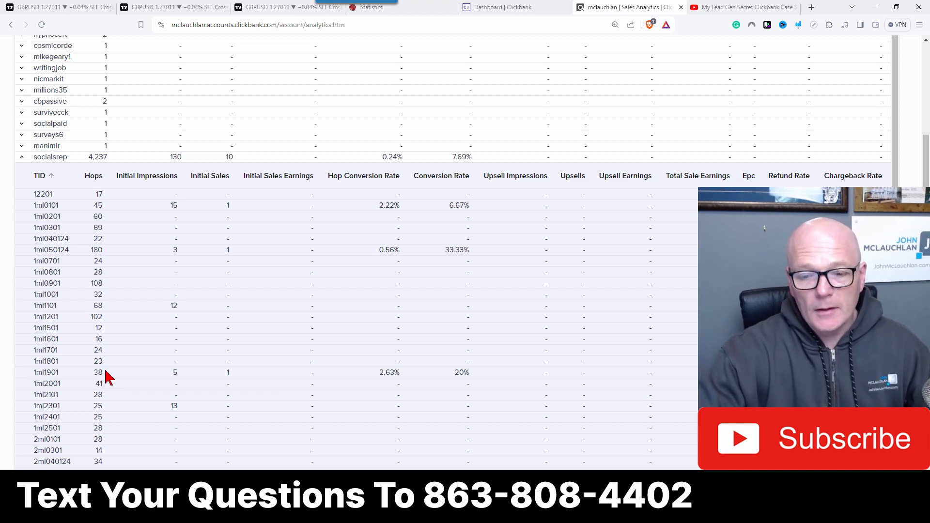
pyautogui.scroll(-1, 128, 347)
pyautogui.scroll(-5, 130, 353)
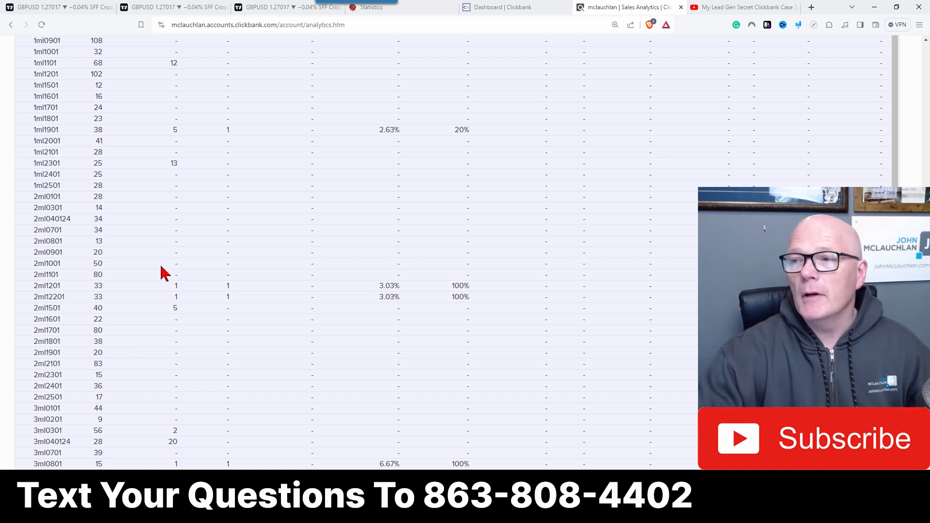
# Step: In the Affiliate Marketplace's E-Business & E-Marketing category, start promoting Live Chat Jobs and select your affiliate nickname
pyautogui.click(526, 9)
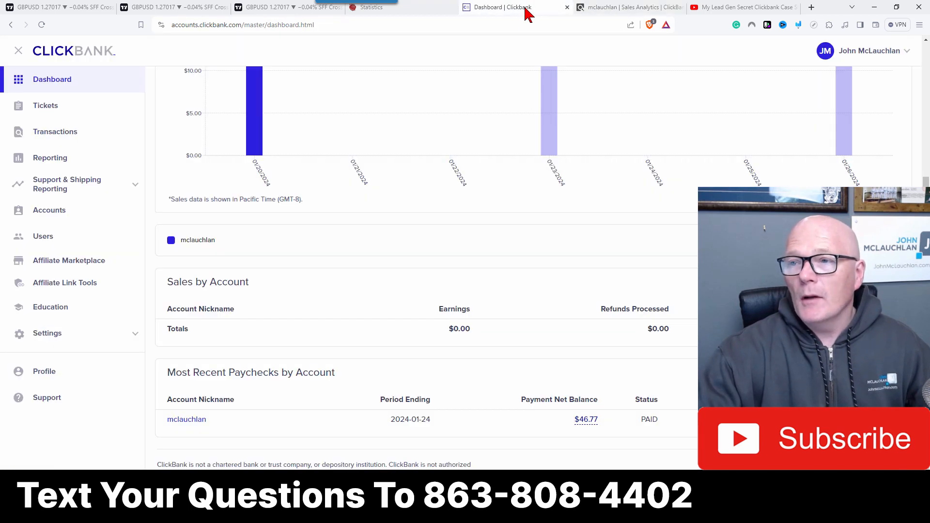
pyautogui.scroll(4, 461, 257)
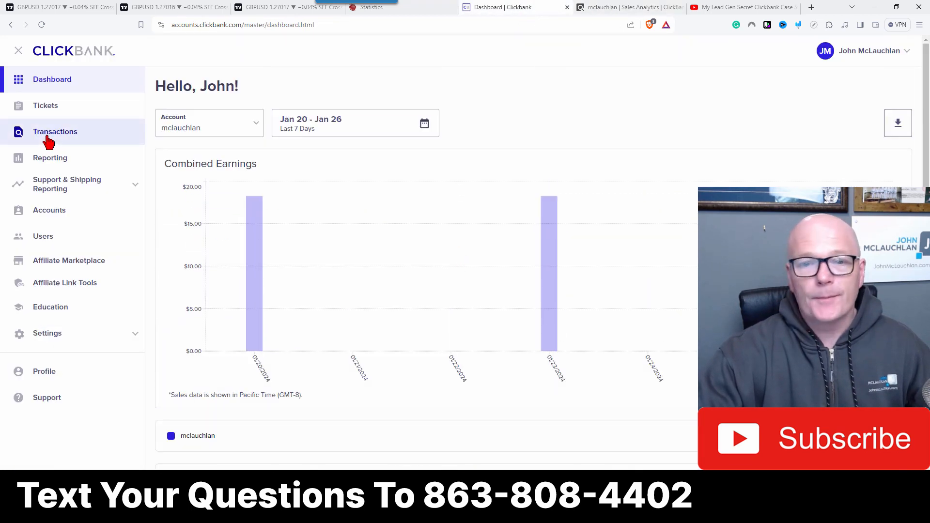
pyautogui.click(79, 265)
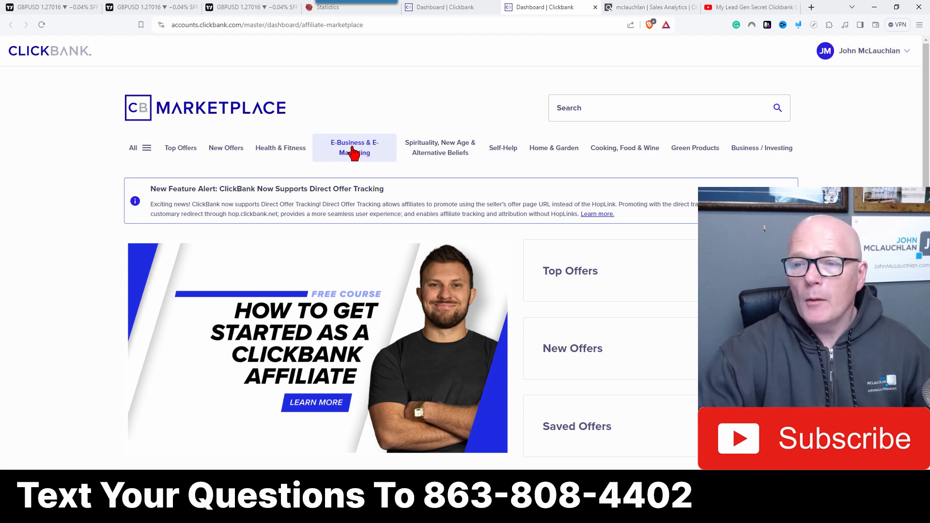
pyautogui.click(354, 154)
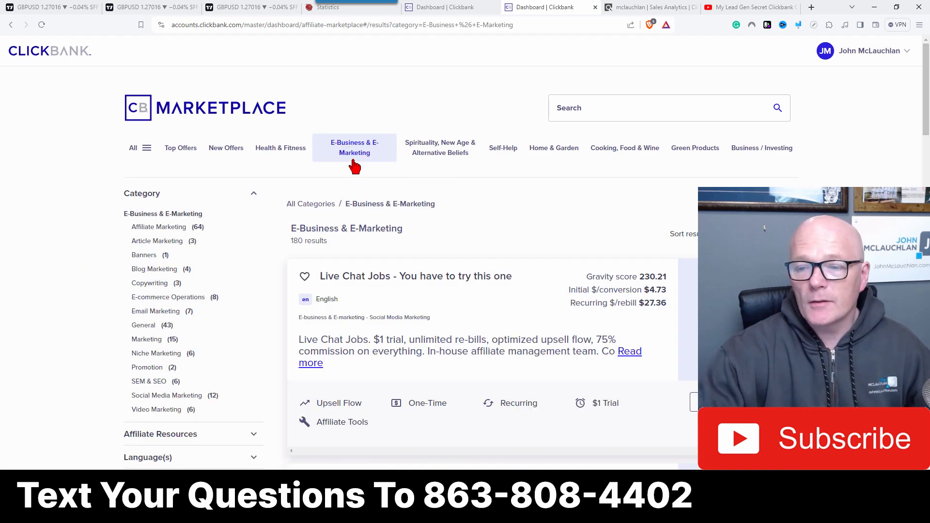
pyautogui.scroll(-2, 315, 184)
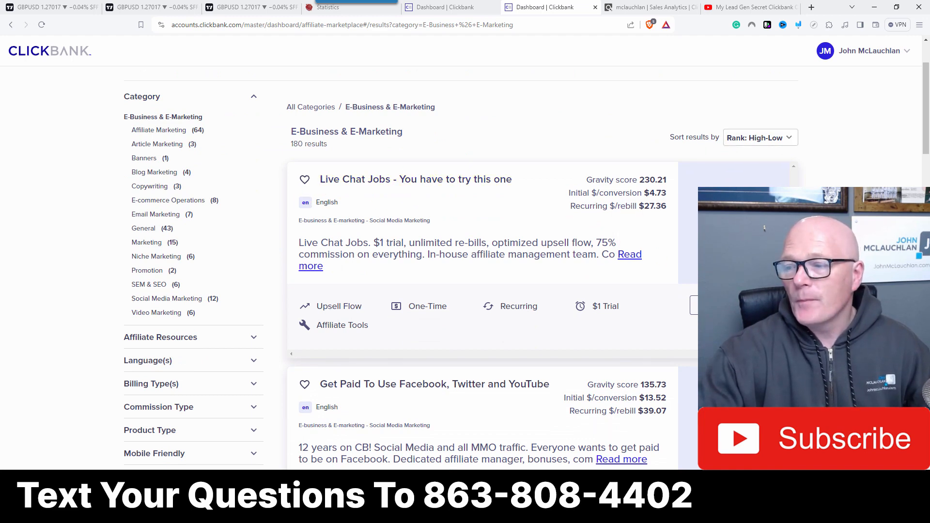
pyautogui.click(734, 305)
pyautogui.click(291, 256)
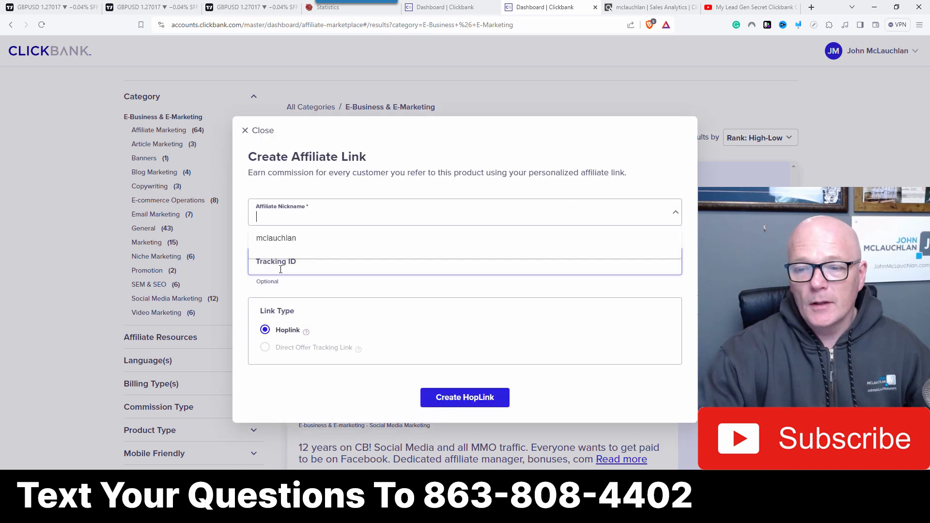
pyautogui.click(266, 238)
# Step: Create a HopLink with tracking ID 1ml2601, copy it, and close the affiliate link dialog
pyautogui.click(262, 266)
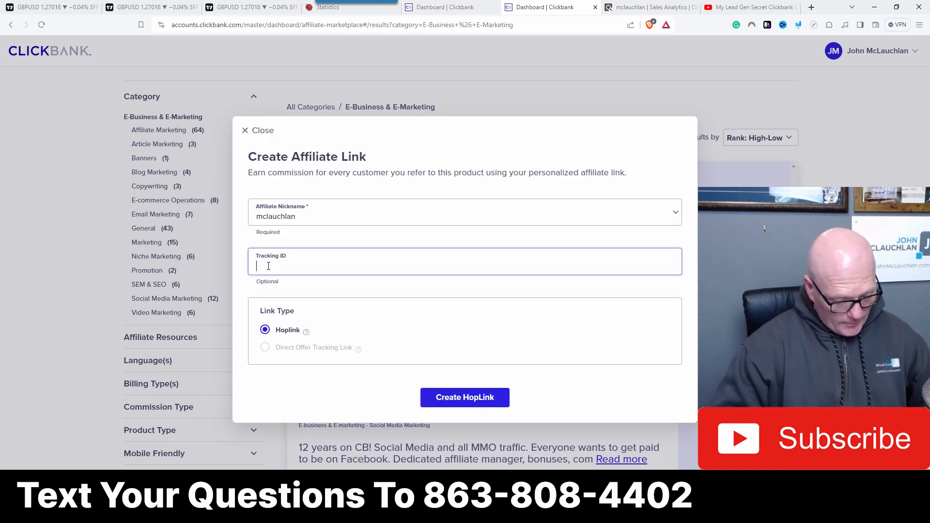
pyautogui.write('1m')
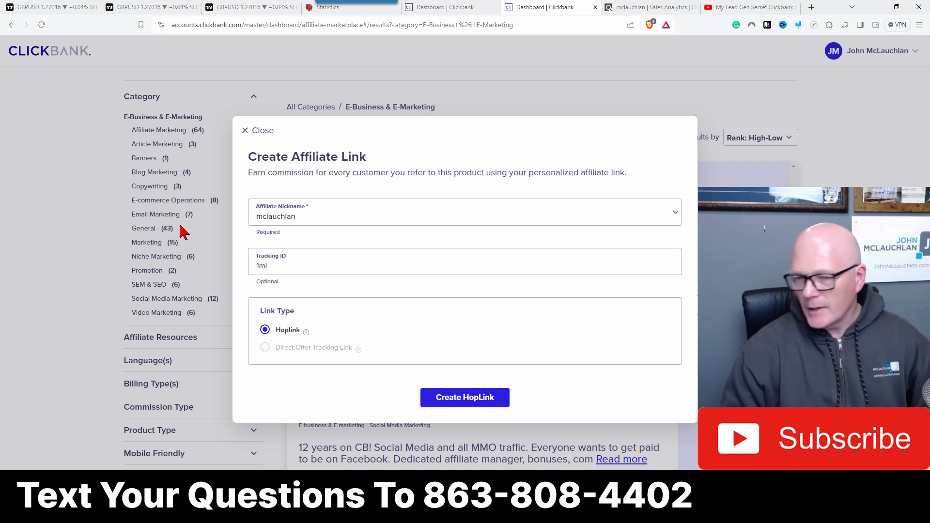
pyautogui.write('l2')
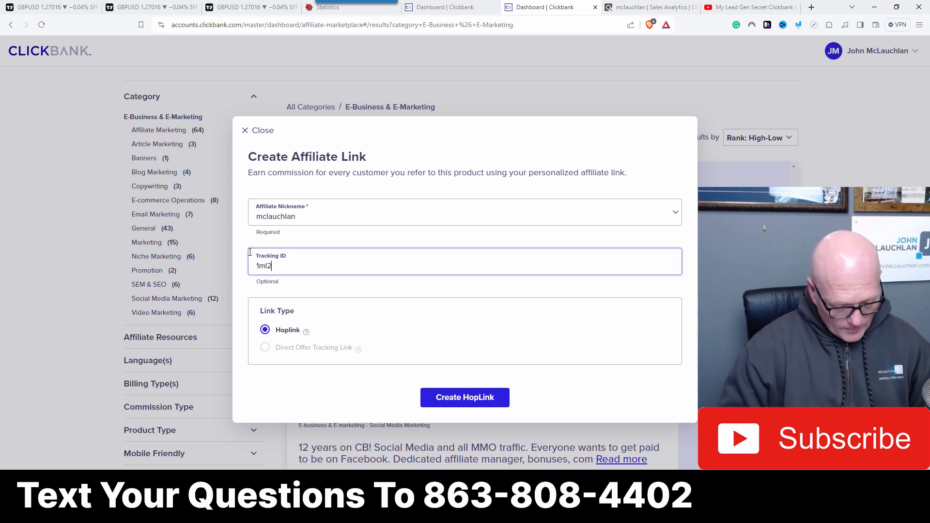
pyautogui.write('601')
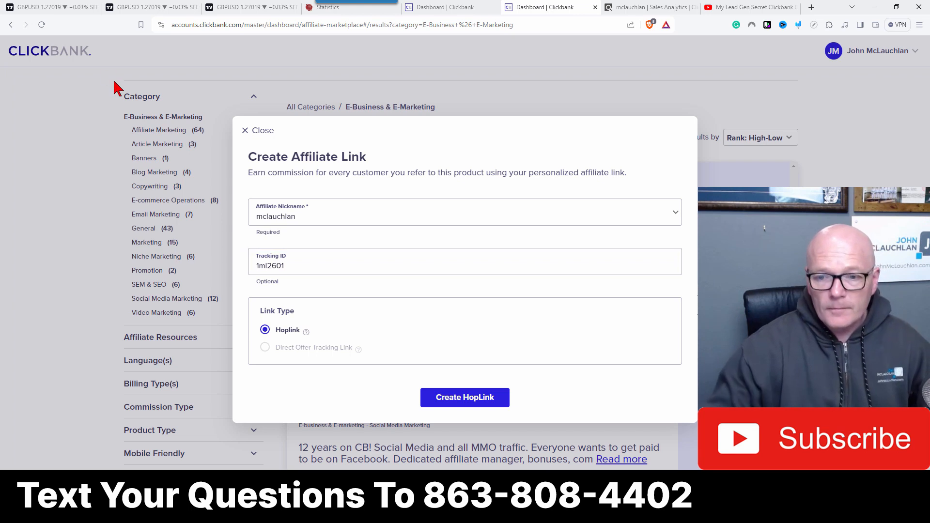
pyautogui.click(454, 403)
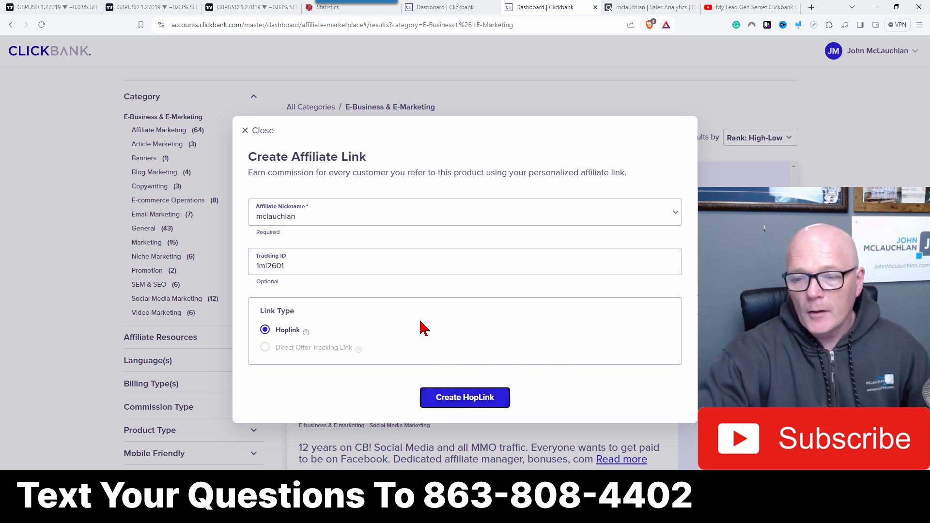
pyautogui.click(656, 419)
pyautogui.click(657, 424)
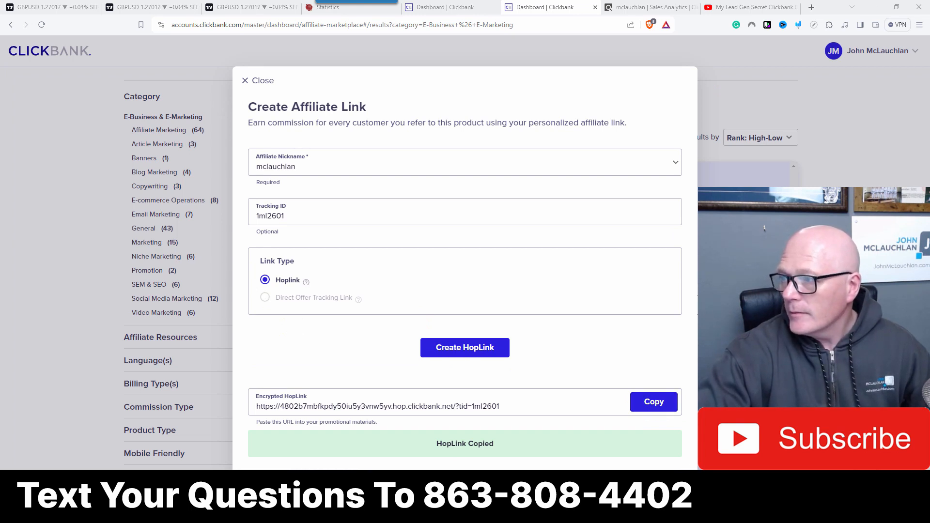
pyautogui.click(849, 178)
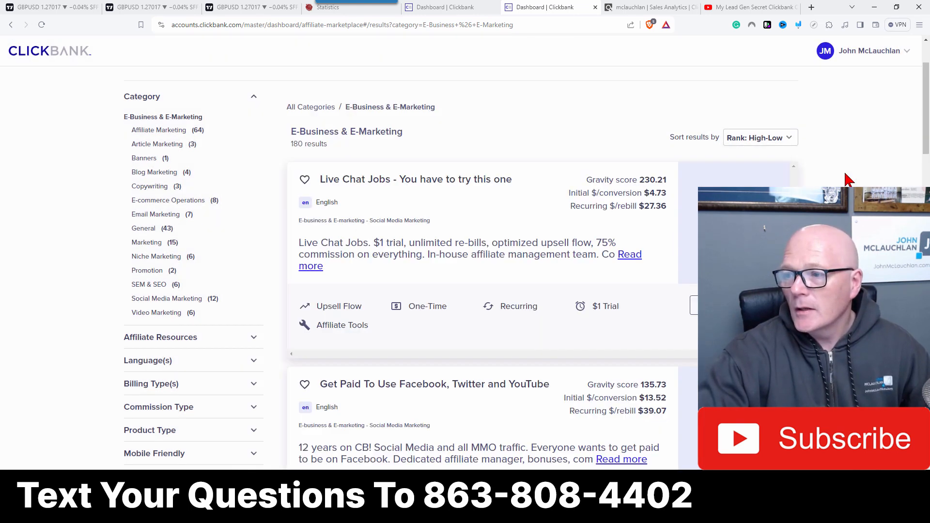
# Step: Open the Live Chat Jobs affiliate page and expand Email 5 in its email swipes
pyautogui.click(415, 179)
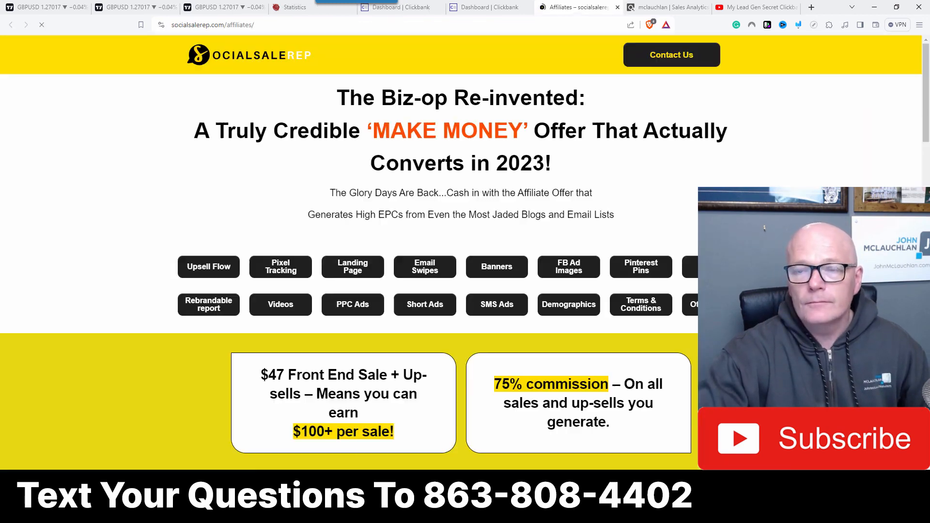
pyautogui.click(423, 295)
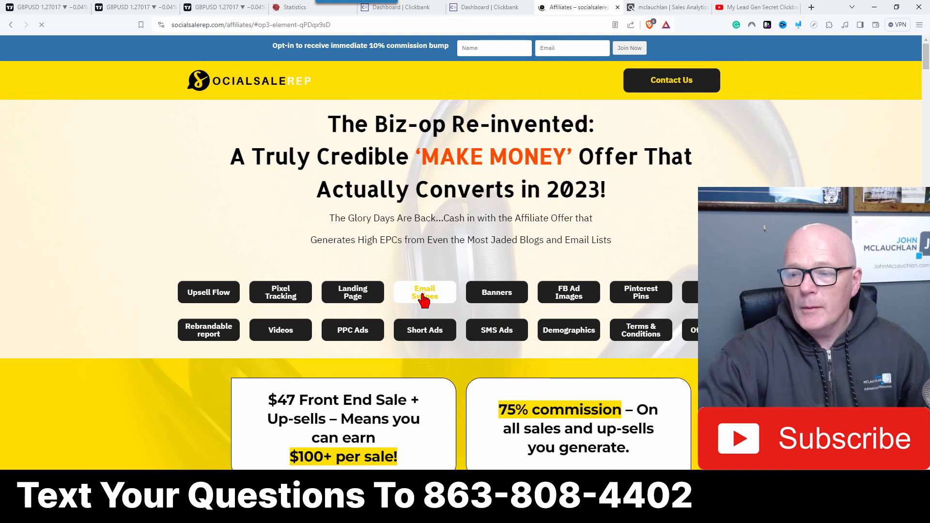
pyautogui.click(304, 274)
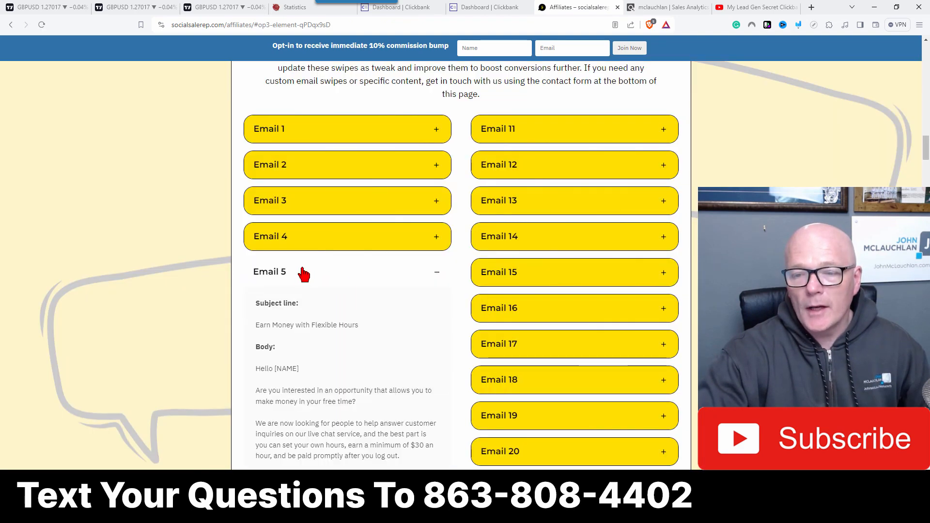
pyautogui.scroll(-2, 311, 279)
pyautogui.scroll(-2, 373, 257)
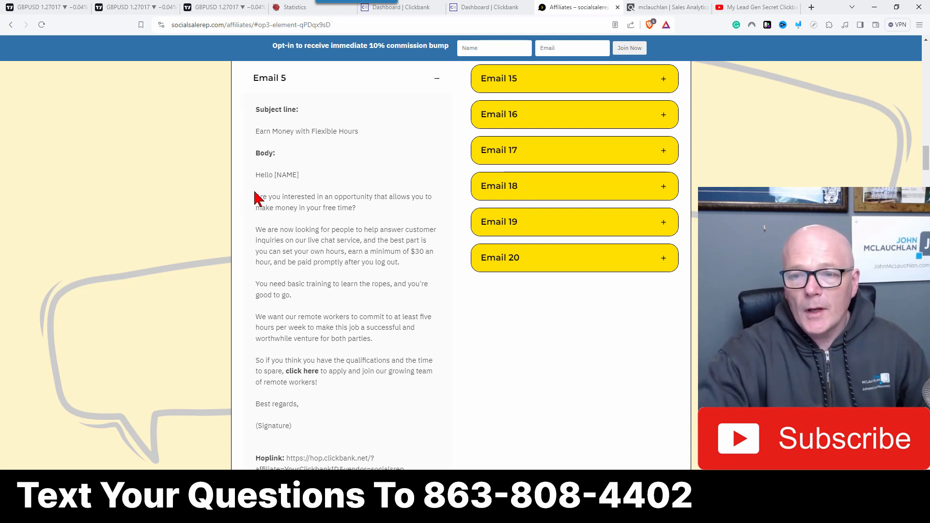
# Step: Copy Email 5's body text from 'Are you interested' through 'Best regards,'
pyautogui.moveTo(256, 196); pyautogui.dragTo(373, 339)
pyautogui.moveTo(363, 393); pyautogui.dragTo(368, 409)
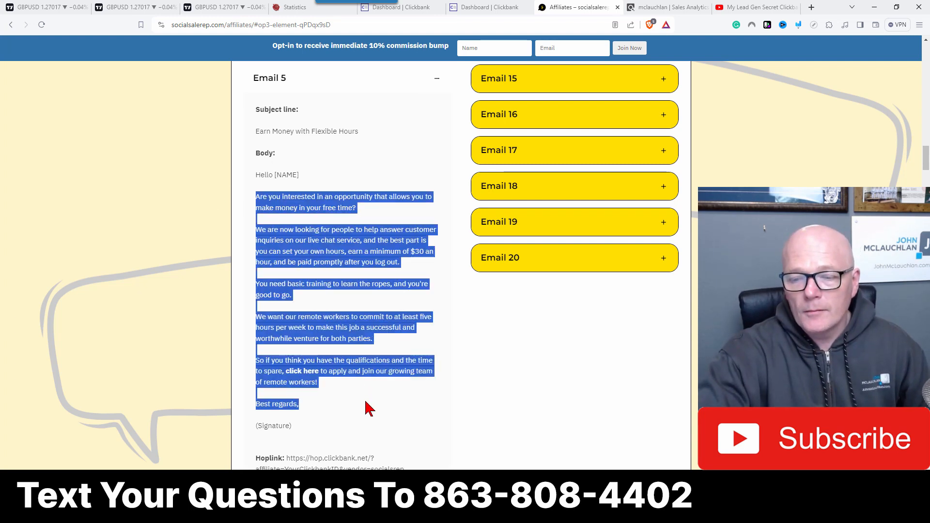
pyautogui.rightClick(319, 261)
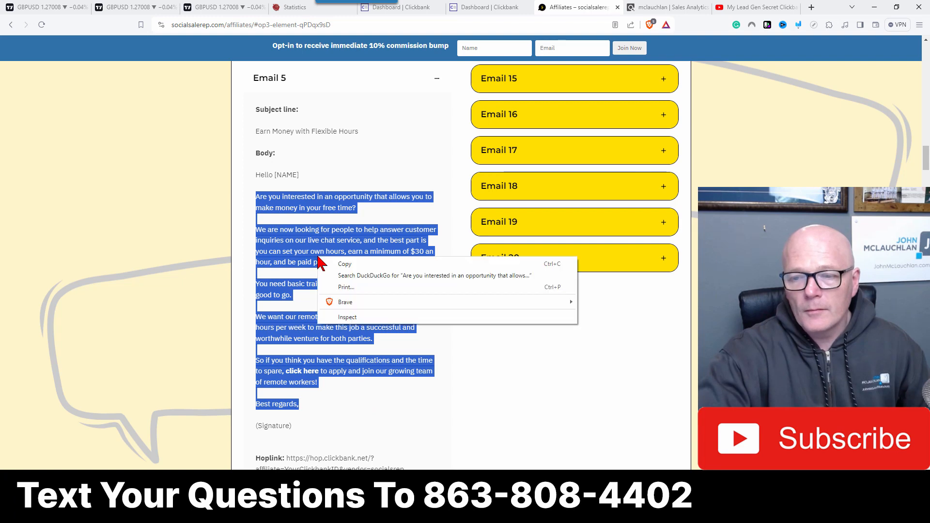
pyautogui.click(346, 264)
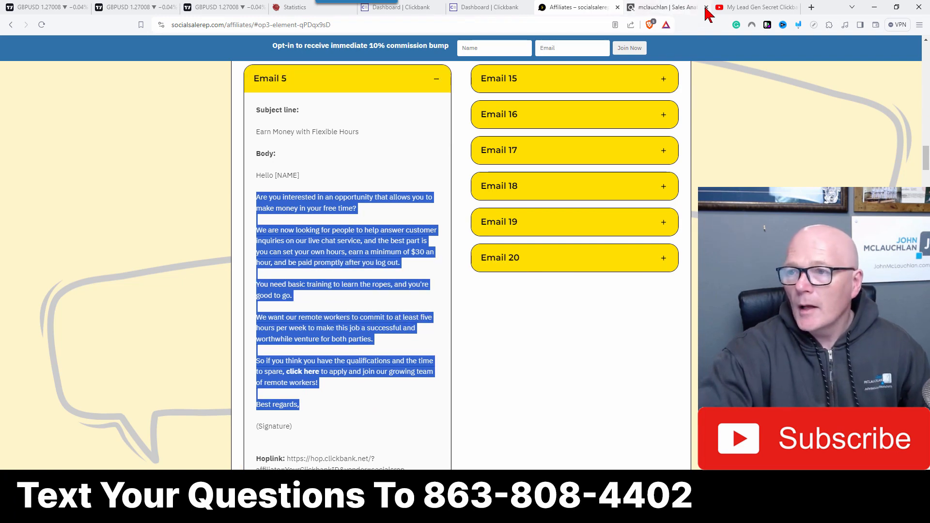
# Step: Return to the lead mailing site's Mailing System and select the last 200000 leads for mailing
pyautogui.click(293, 9)
pyautogui.scroll(3, 339, 100)
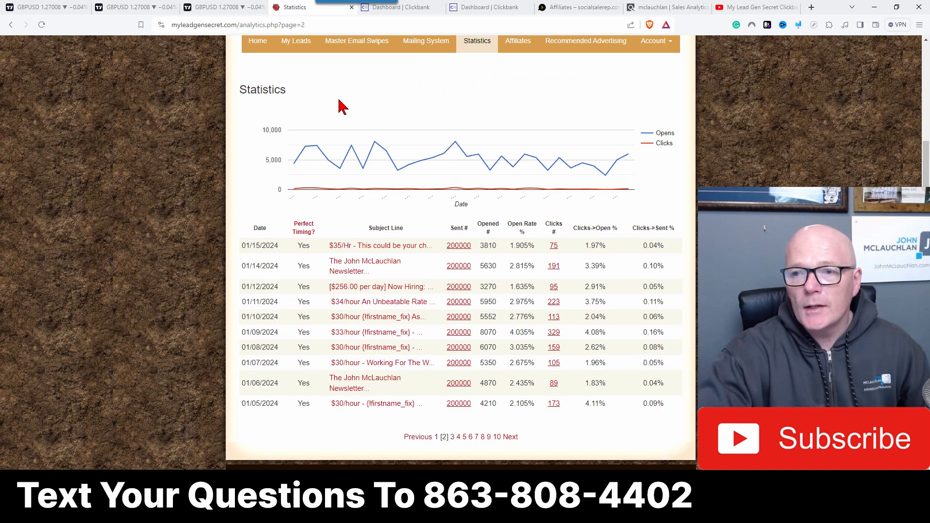
pyautogui.click(422, 168)
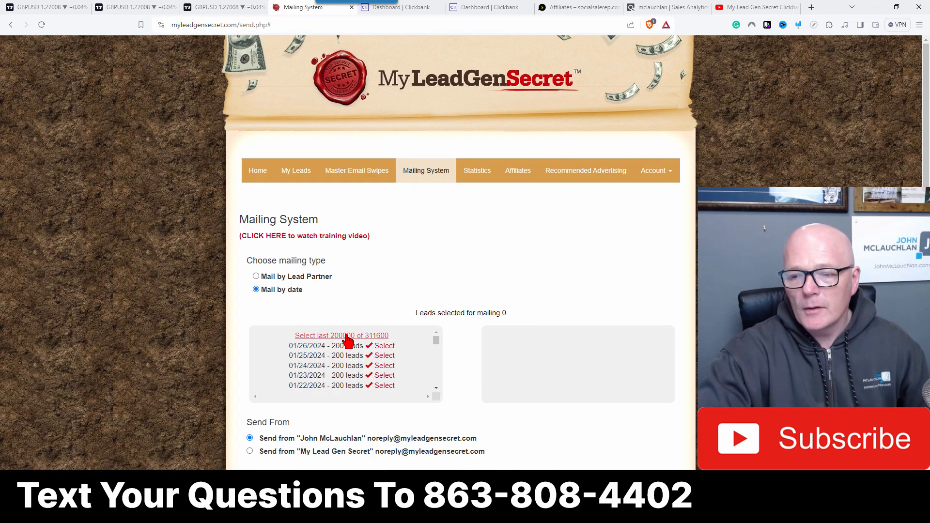
pyautogui.click(346, 337)
pyautogui.scroll(-5, 308, 327)
pyautogui.scroll(-3, 291, 291)
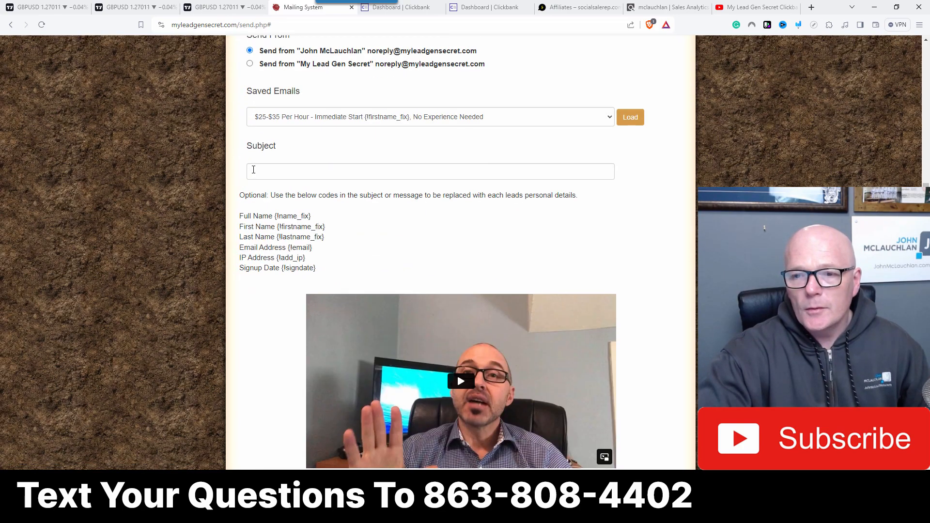
pyautogui.scroll(-4, 255, 175)
pyautogui.scroll(5, 261, 178)
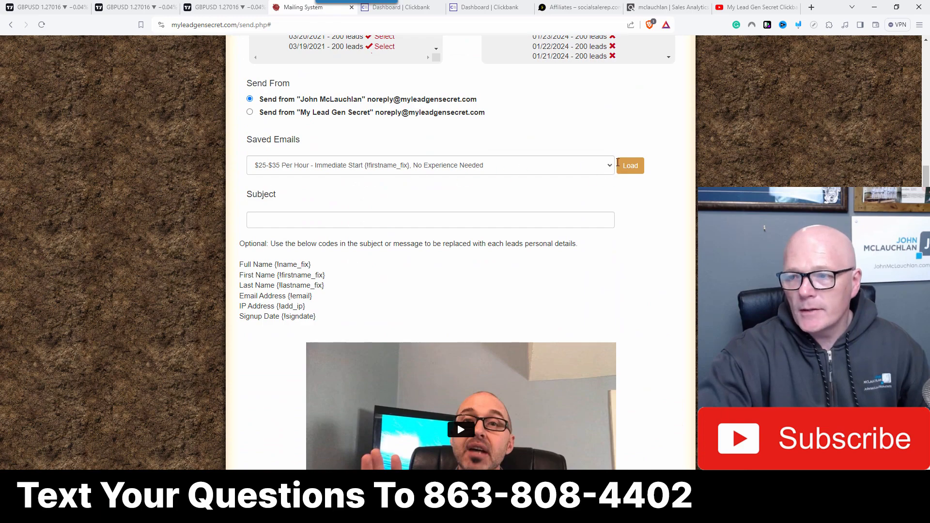
# Step: Load the saved '$25-$35 Per Hour - Immediate Start' email and enlarge the message editor
pyautogui.click(630, 166)
pyautogui.scroll(-9, 353, 310)
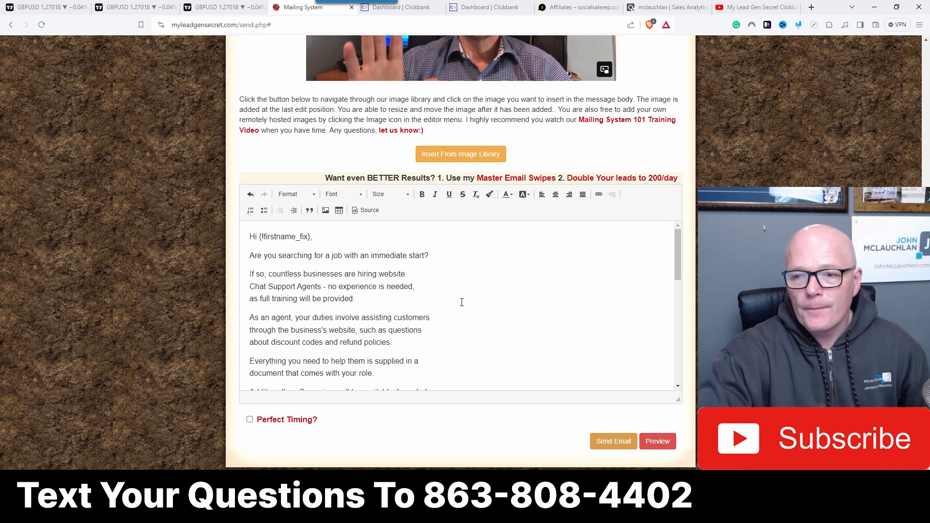
pyautogui.scroll(-6, 681, 364)
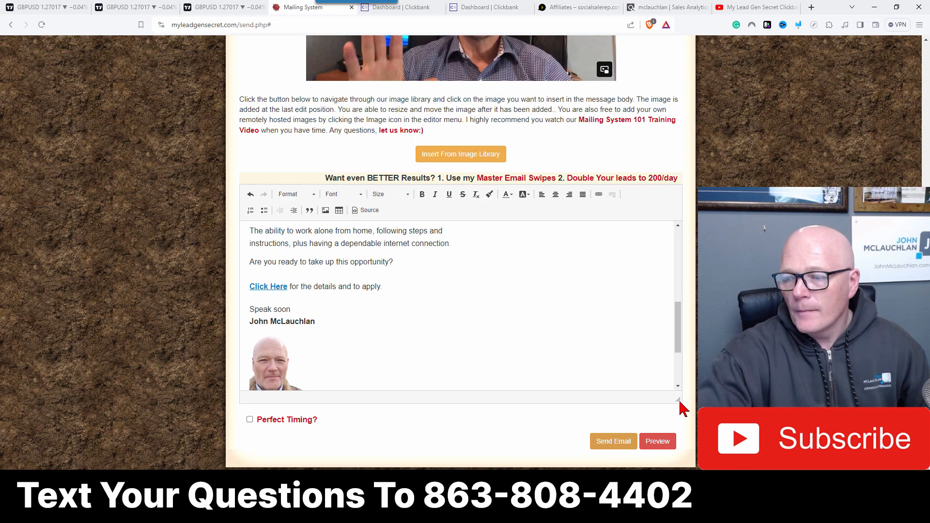
pyautogui.moveTo(679, 400); pyautogui.dragTo(679, 497)
pyautogui.scroll(-3, 600, 366)
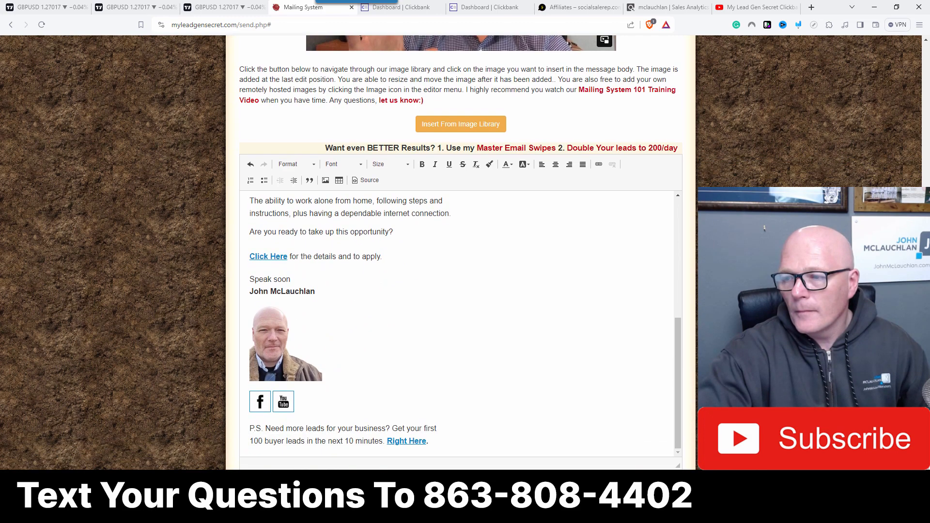
pyautogui.moveTo(677, 394); pyautogui.dragTo(679, 445)
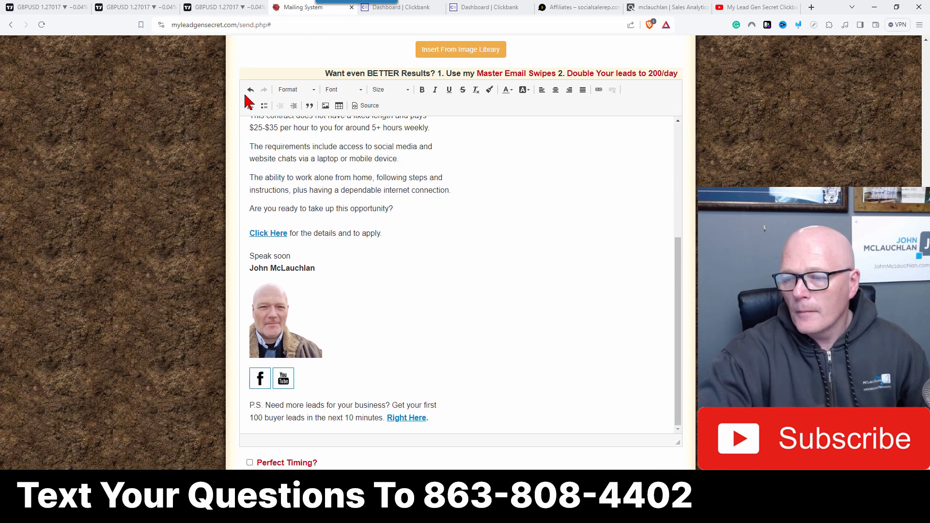
# Step: Replace the loaded email's body, from 'Are you searching' through 'to apply.', with the copied Email 5 text
pyautogui.scroll(4, 276, 210)
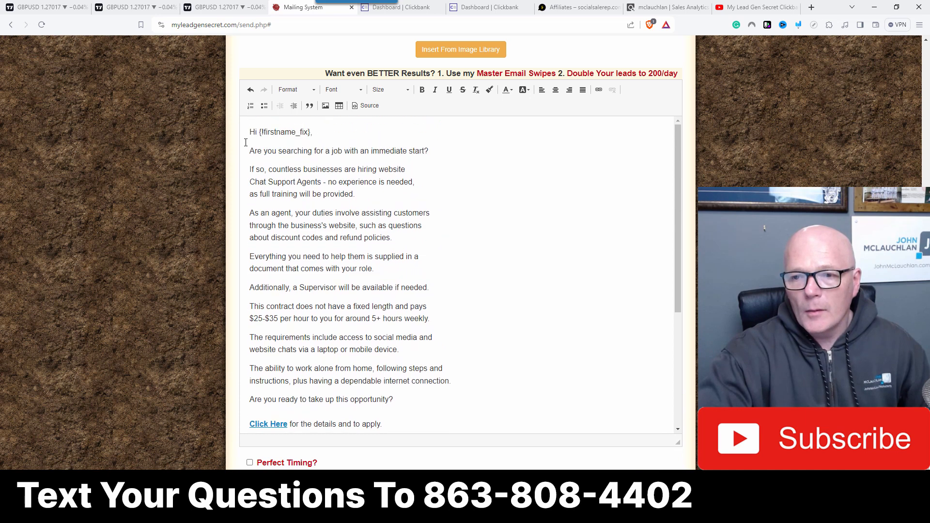
pyautogui.click(250, 151)
pyautogui.moveTo(250, 151)
pyautogui.mouseDown()
pyautogui.moveTo(473, 431)
pyautogui.moveTo(425, 280)
pyautogui.mouseUp()
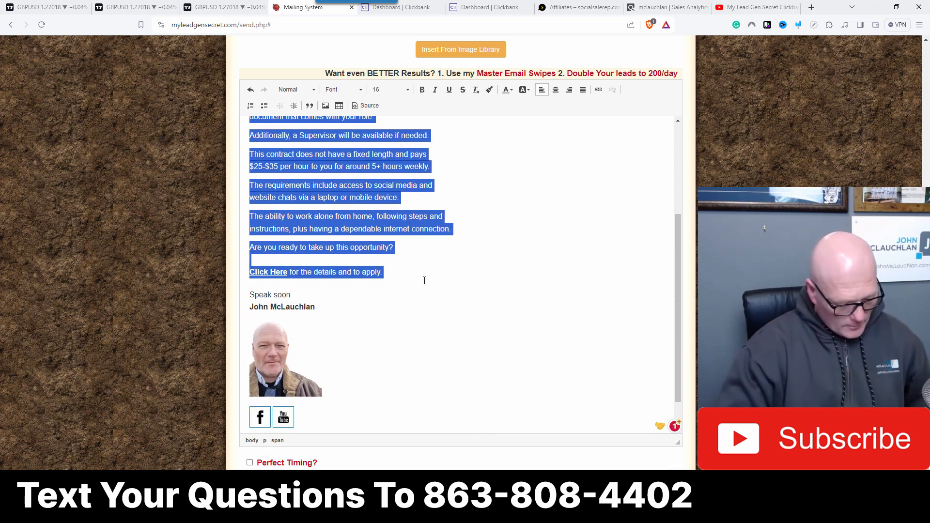
pyautogui.hotkey('ctrl', 'v')
# Step: Set the pasted body text from 'Are you interested' through 'Best regards,' to font size 16
pyautogui.scroll(1, 397, 273)
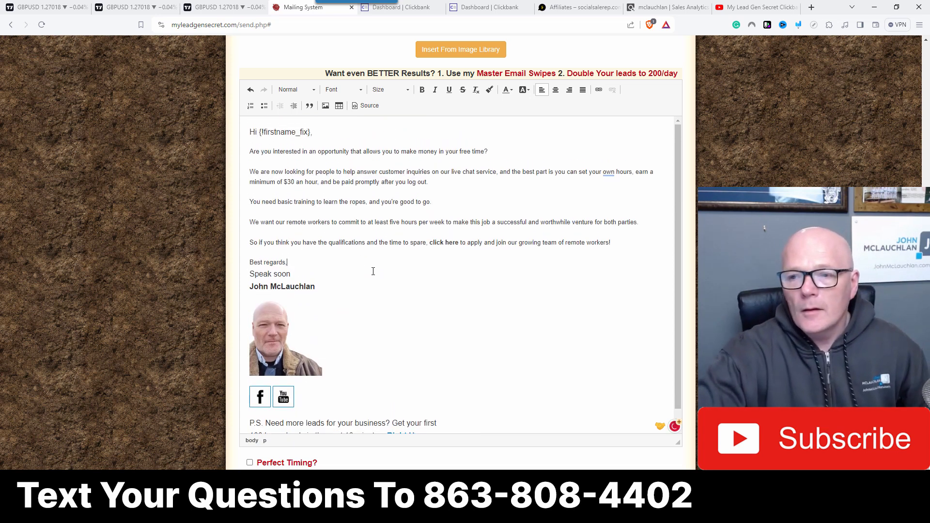
pyautogui.moveTo(250, 151); pyautogui.dragTo(288, 264)
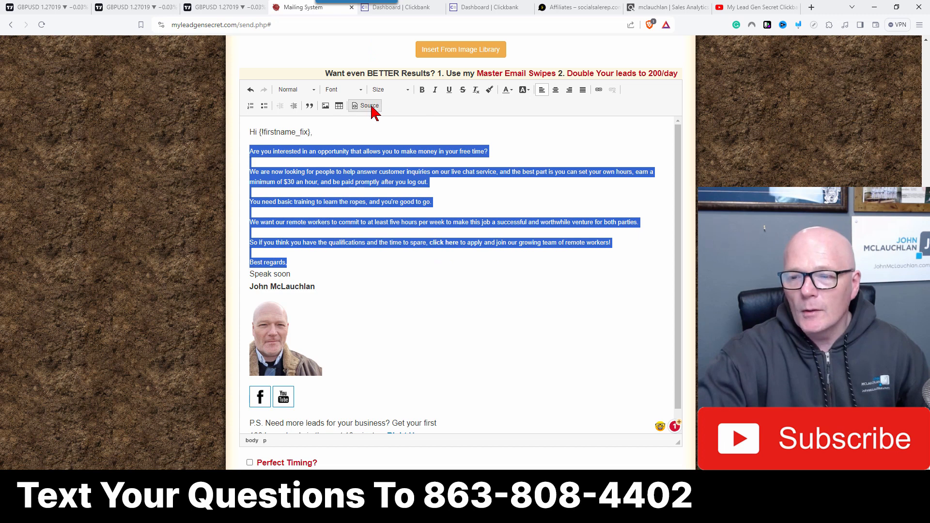
pyautogui.click(387, 90)
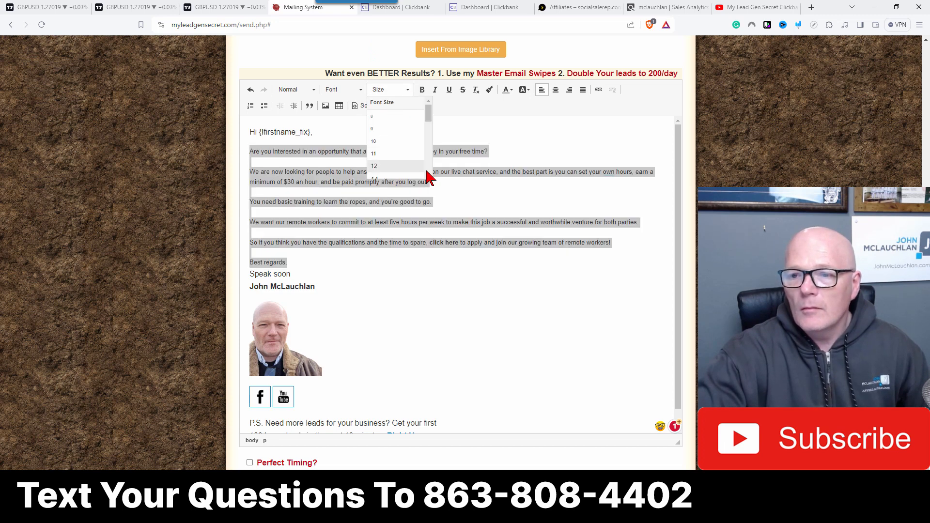
pyautogui.scroll(-2, 429, 179)
pyautogui.click(378, 160)
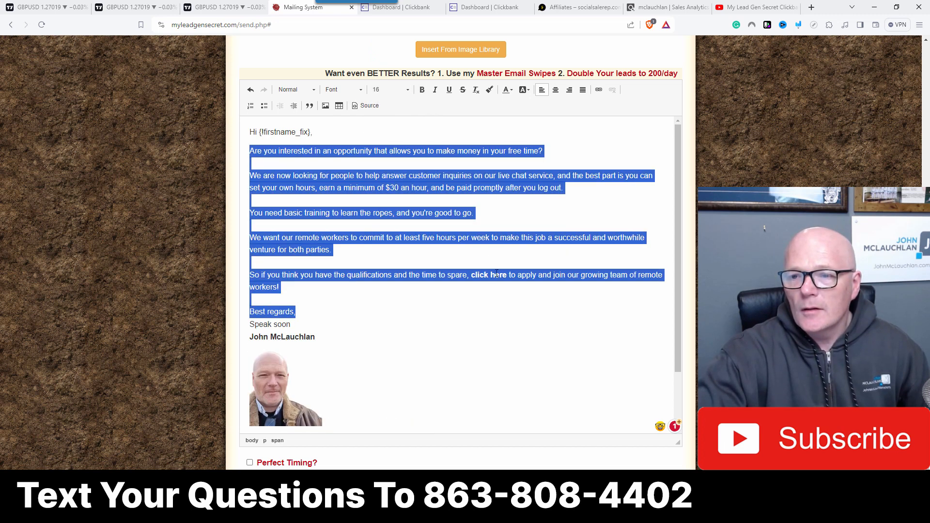
pyautogui.click(462, 253)
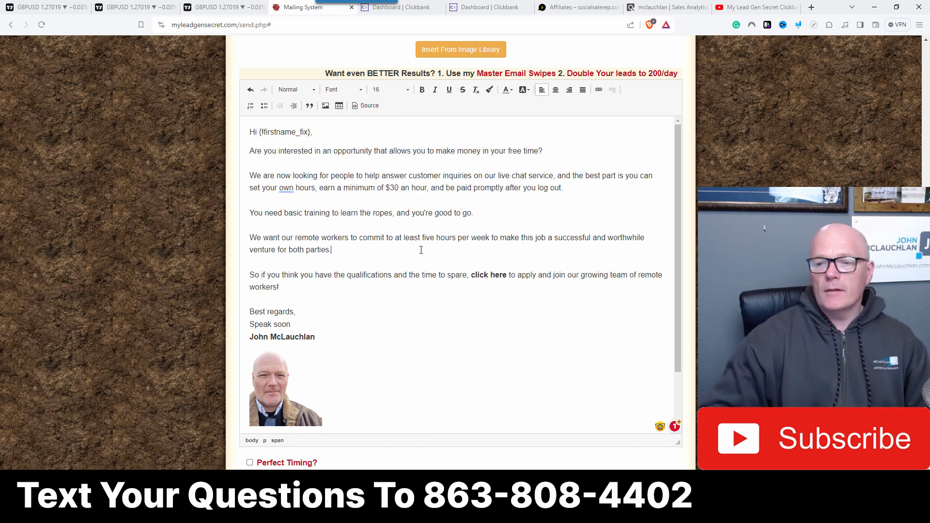
pyautogui.click(316, 135)
pyautogui.press('Return')
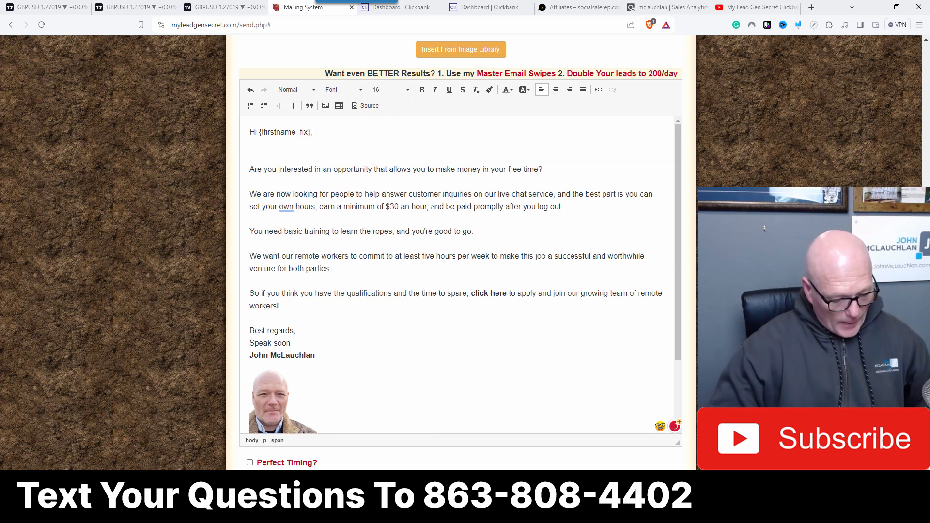
pyautogui.write('123456')
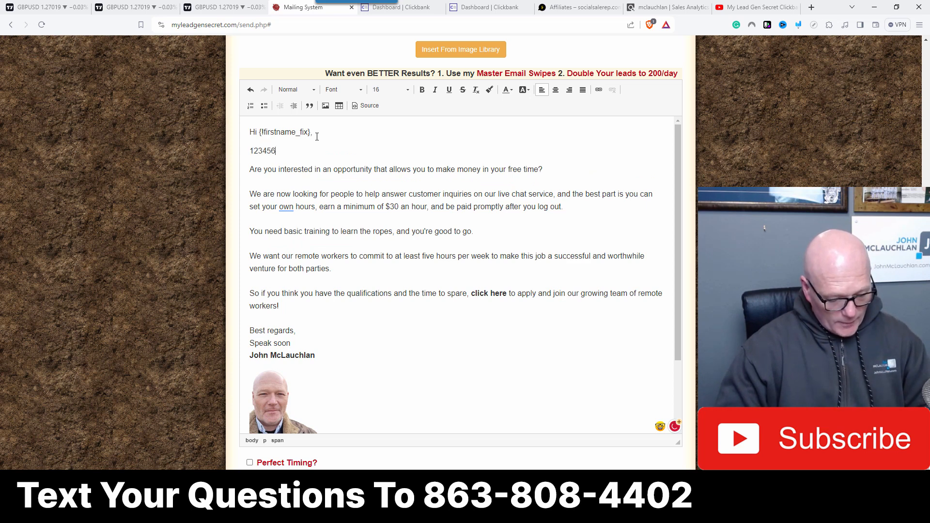
pyautogui.write('7890')
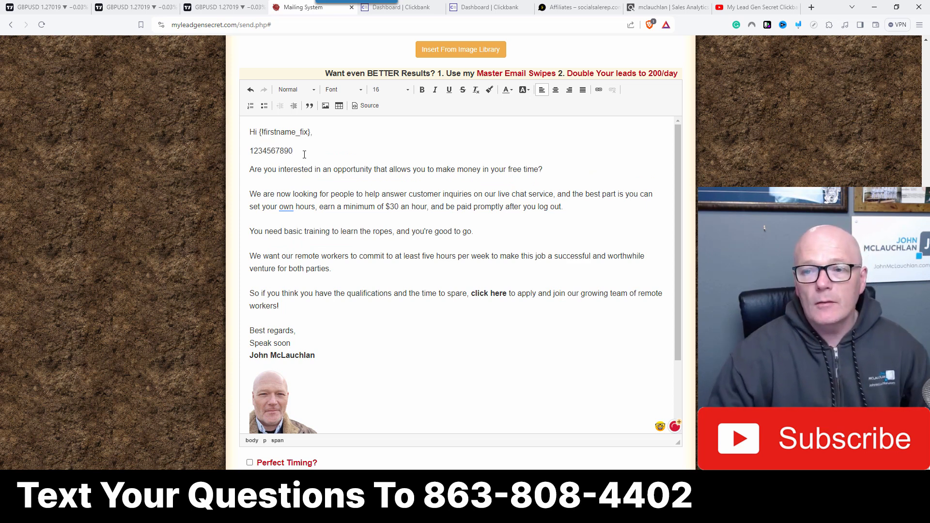
pyautogui.moveTo(291, 150); pyautogui.dragTo(251, 150)
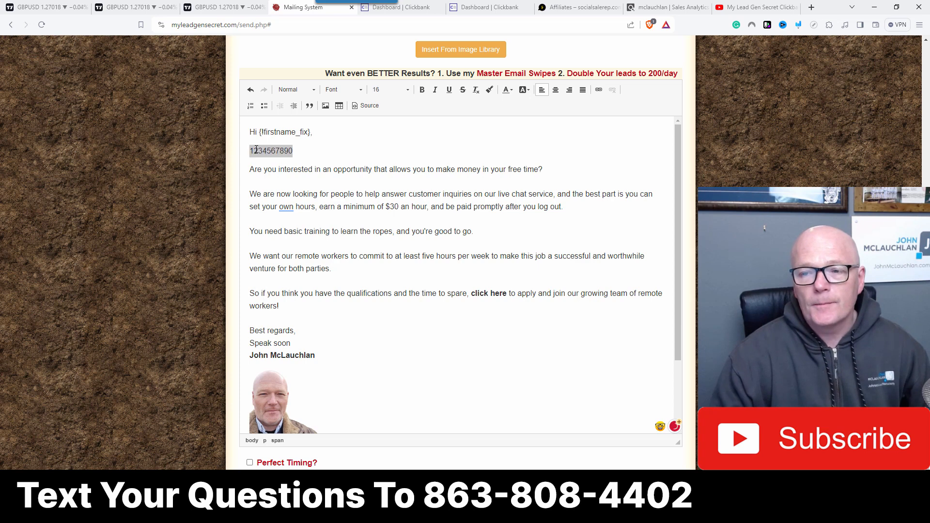
pyautogui.rightClick(257, 150)
pyautogui.click(276, 170)
pyautogui.click(296, 153)
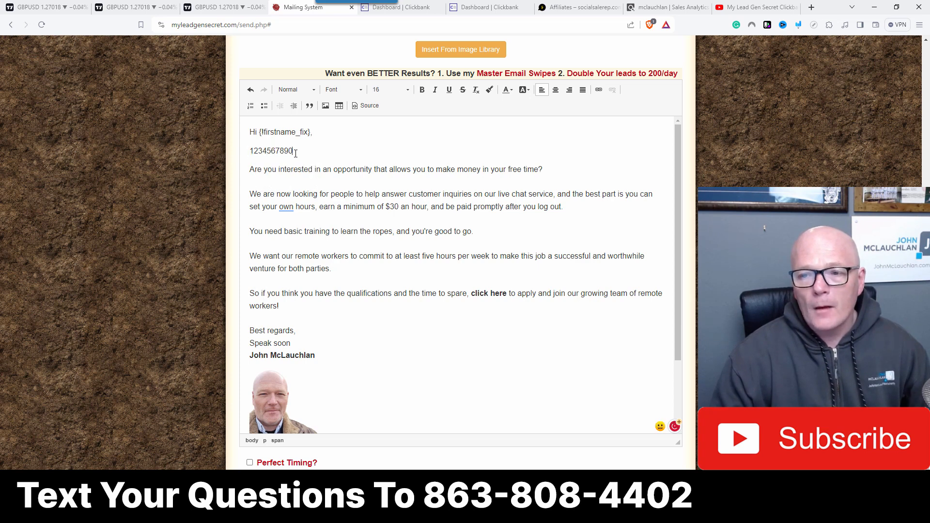
pyautogui.hotkey('ctrl', 'v')
pyautogui.hotkey('ctrl', 'v')
pyautogui.hotkey('ctrl', 'v')
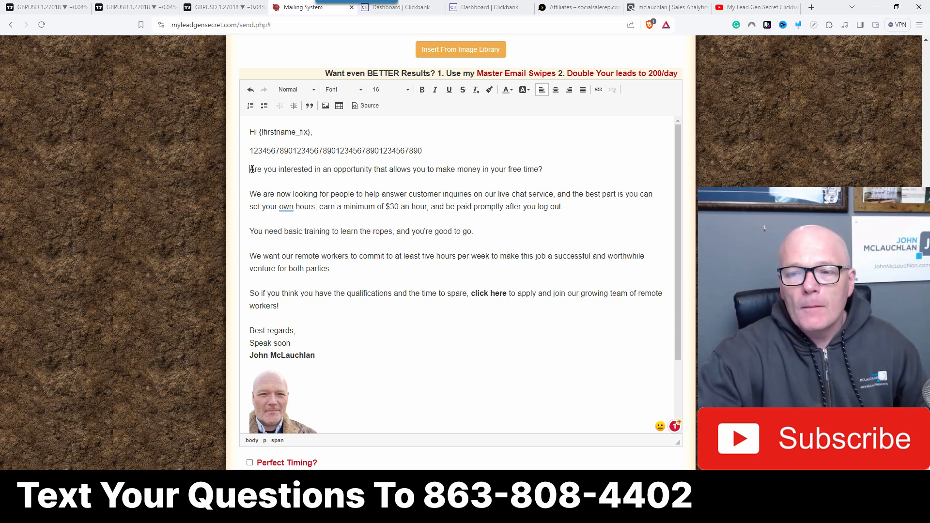
# Step: Insert line breaks after 'allows you' and after 'help answer' to shorten the first two paragraphs
pyautogui.click(429, 170)
pyautogui.hotkey('shift', 'Return')
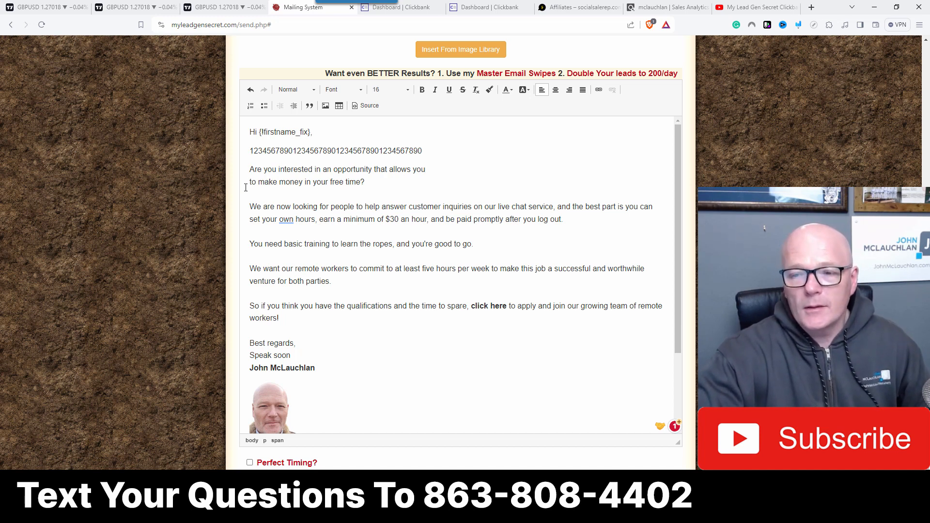
pyautogui.click(410, 208)
pyautogui.hotkey('shift', 'Return')
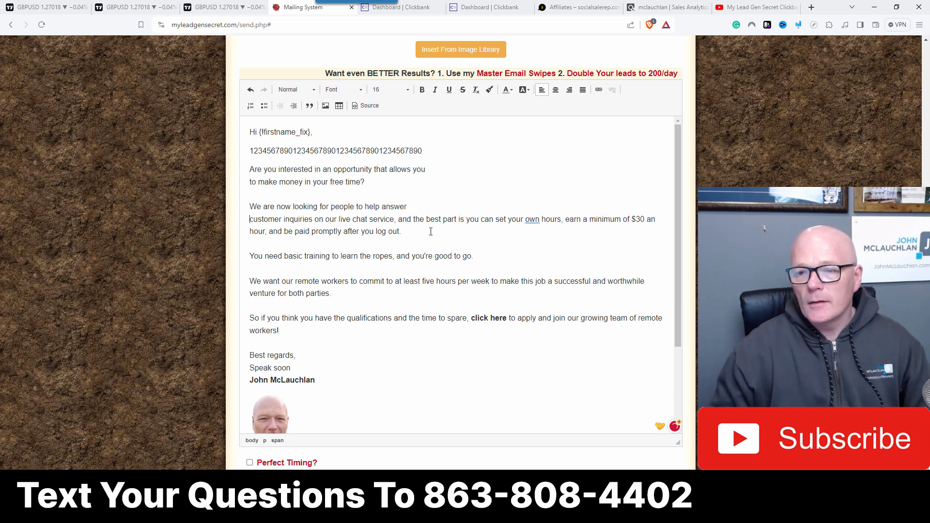
# Step: Split the paragraph after 'live chat service,' so a new paragraph begins 'The best part is'
pyautogui.click(398, 220)
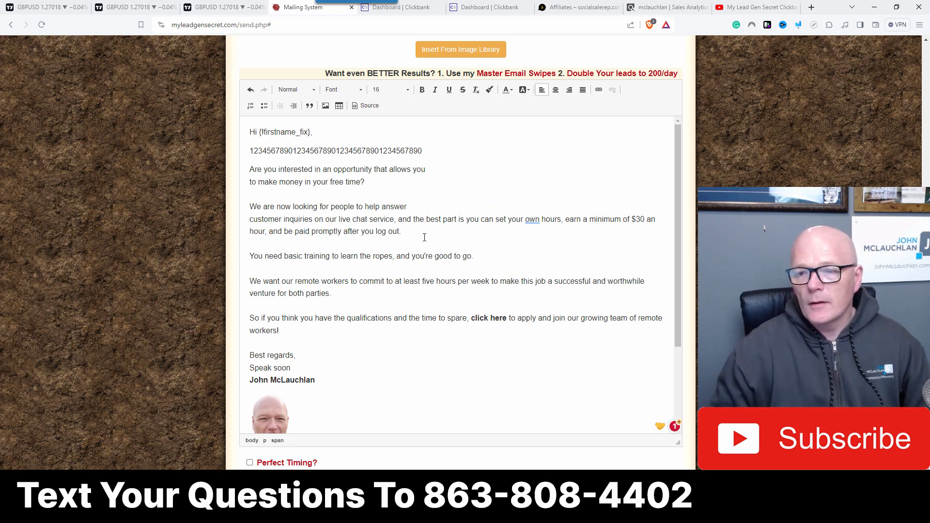
pyautogui.press('Return')
pyautogui.press('Delete')
pyautogui.press('Delete')
pyautogui.press('Delete')
pyautogui.press('Delete')
pyautogui.press('Delete')
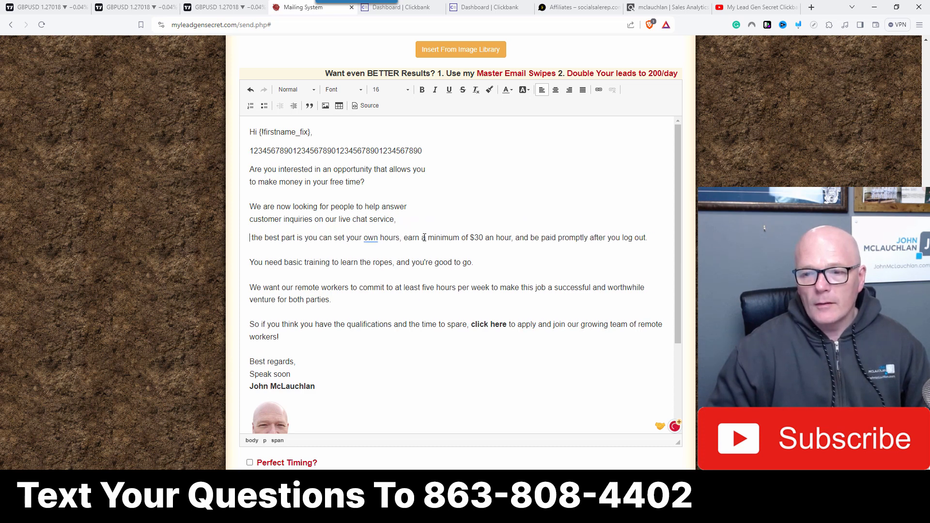
pyautogui.write('T')
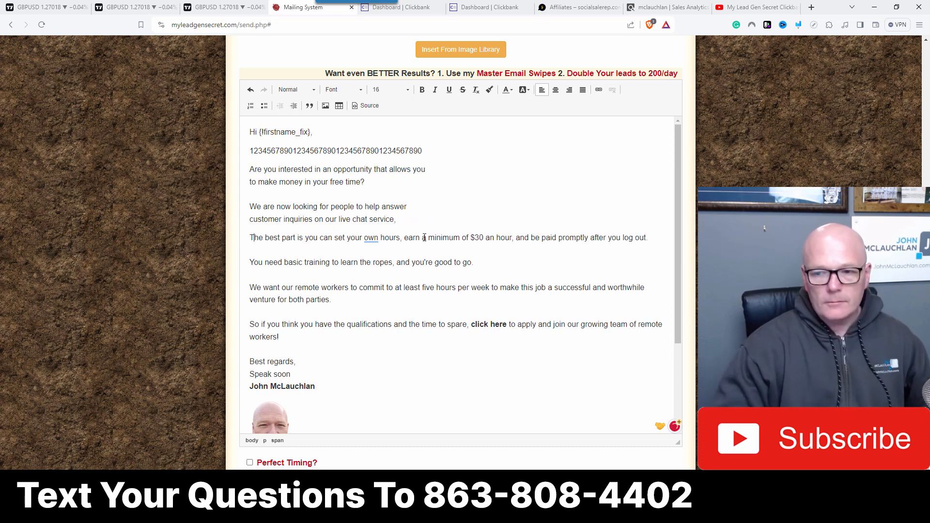
# Step: Insert line breaks after 'earn a' and after 'promptly after' in 'The best part' paragraph
pyautogui.click(427, 239)
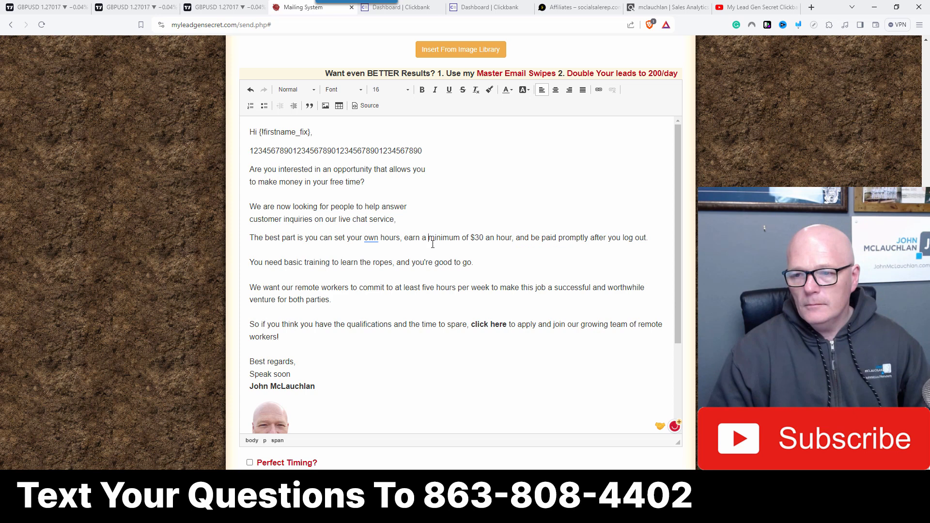
pyautogui.hotkey('shift', 'Return')
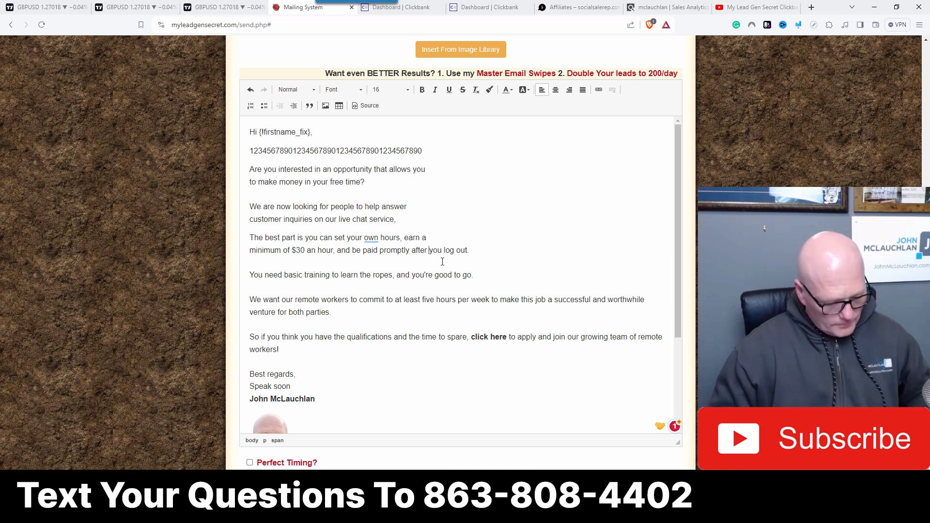
pyautogui.hotkey('shift', 'Return')
pyautogui.click(447, 251)
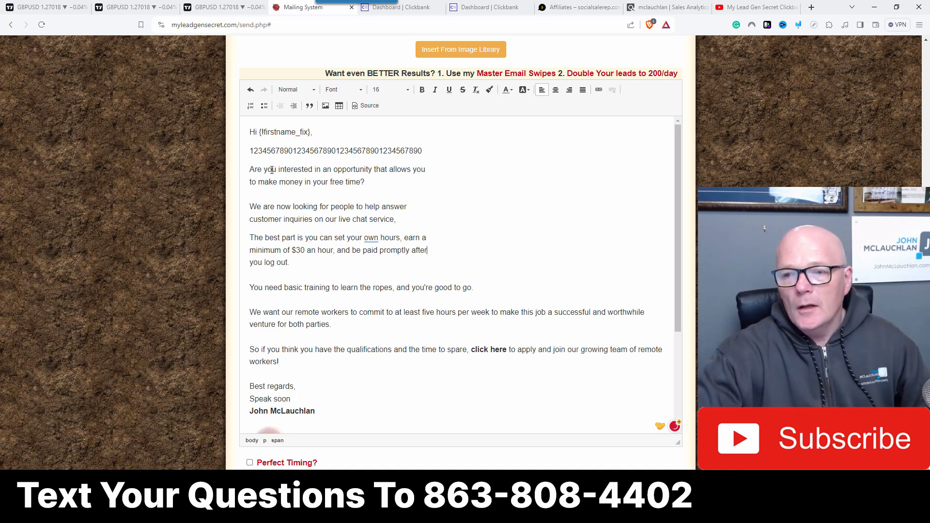
# Step: Rewrite the opening sentence to begin 'Are you looking for an opportunity'
pyautogui.click(252, 169)
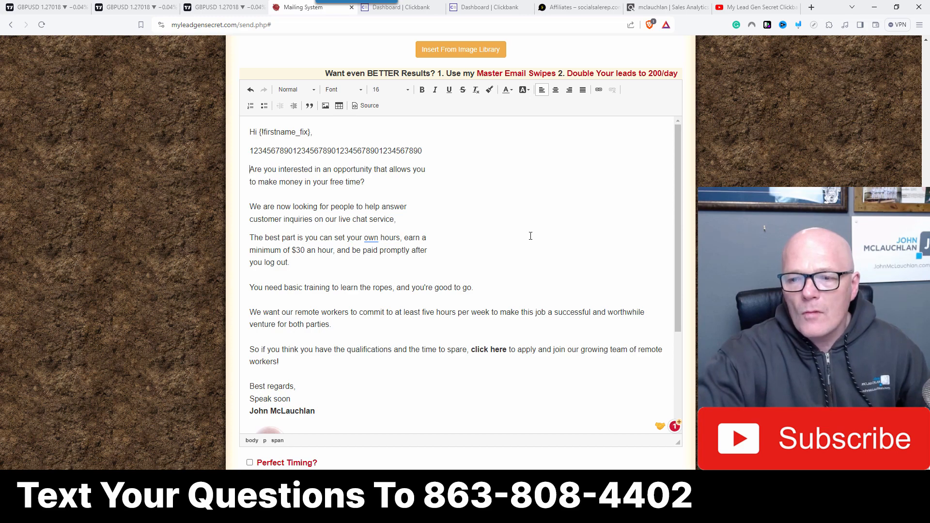
pyautogui.scroll(2, 531, 236)
pyautogui.scroll(-1, 531, 236)
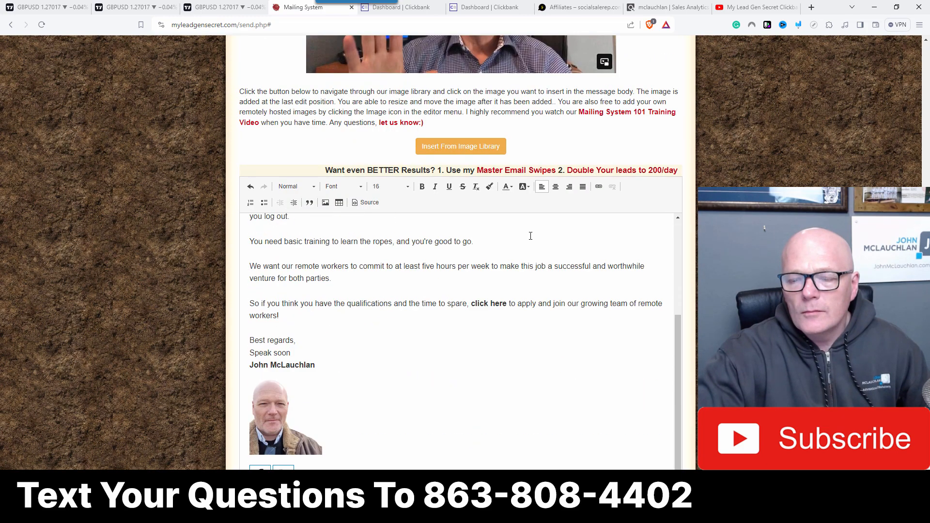
pyautogui.scroll(4, 531, 236)
pyautogui.scroll(-3, 565, 175)
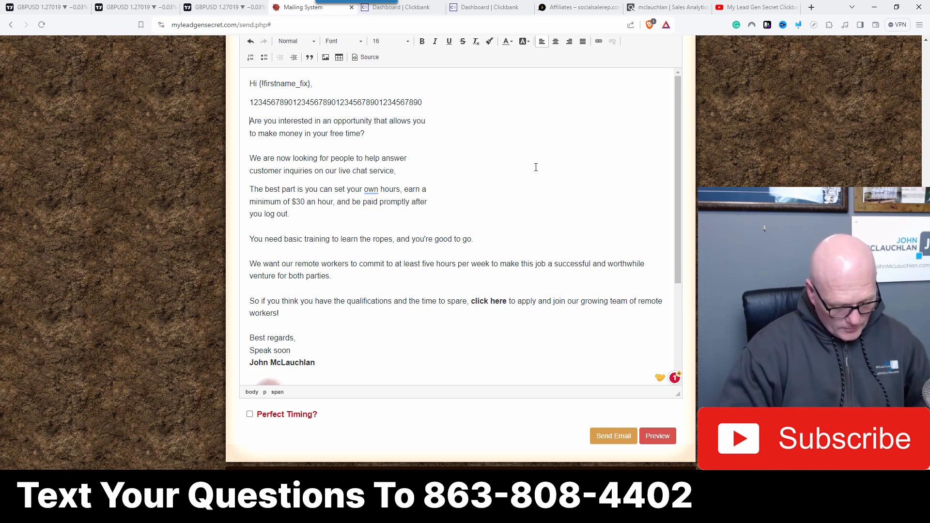
pyautogui.write('Are yo')
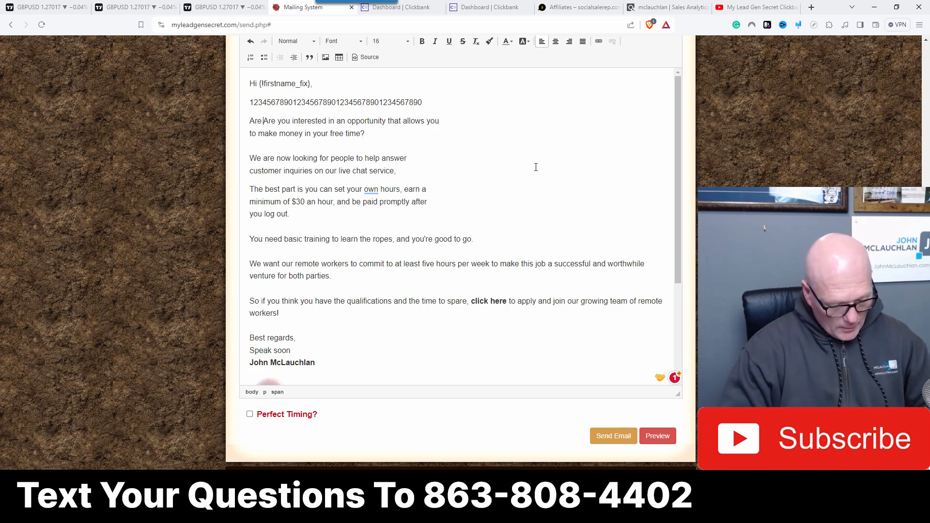
pyautogui.write('u looking')
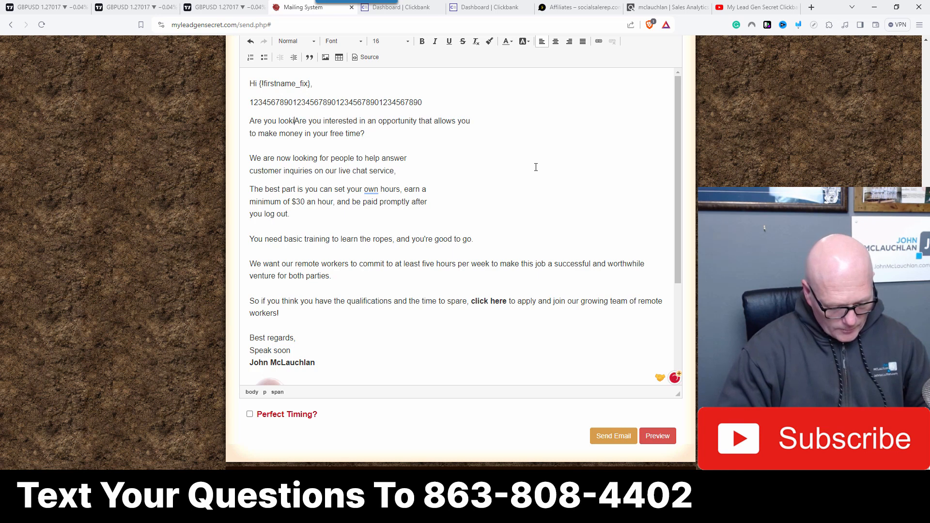
pyautogui.write(' fo')
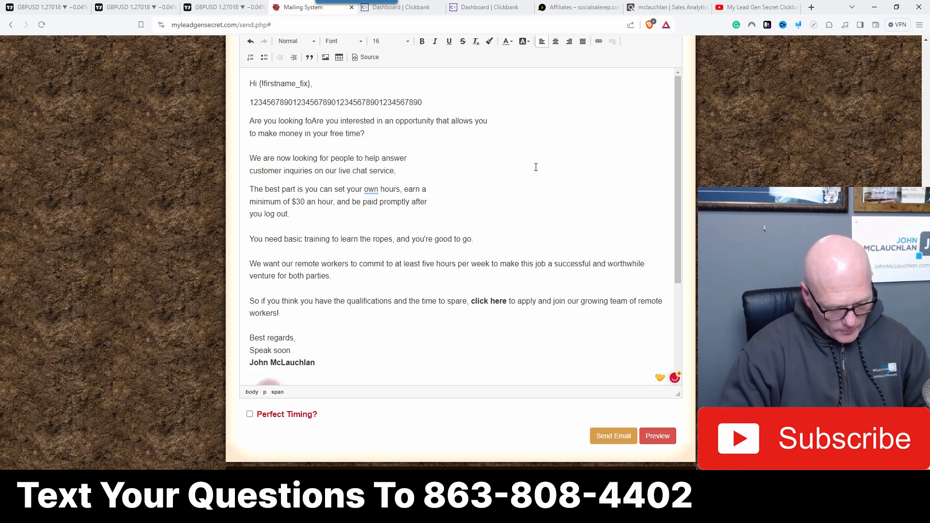
pyautogui.write('r an')
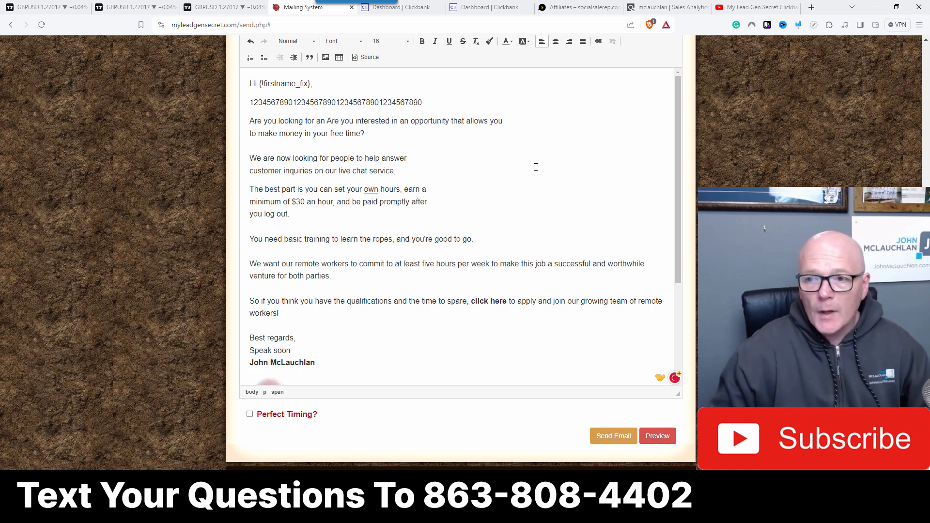
pyautogui.press('Delete')
pyautogui.press('Delete')
pyautogui.press('Delete')
pyautogui.press('Delete')
pyautogui.press('Delete')
pyautogui.press('Delete')
pyautogui.press('Delete')
pyautogui.press('Delete')
pyautogui.press('Delete')
pyautogui.press('Delete')
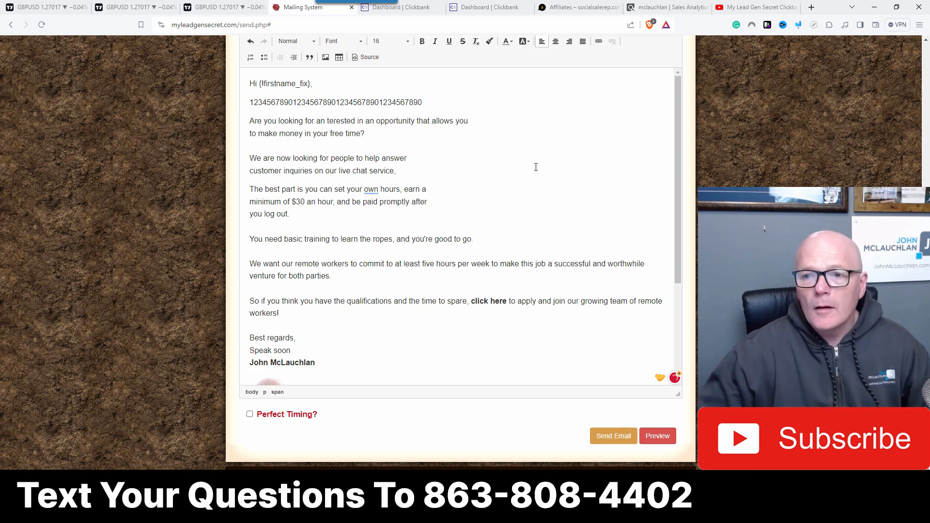
pyautogui.press('Delete')
pyautogui.press('Delete')
pyautogui.press('Delete')
pyautogui.press('Delete')
pyautogui.press('Delete')
pyautogui.press('Delete')
pyautogui.press('Delete')
pyautogui.press('Delete')
pyautogui.press('Delete')
pyautogui.press('Delete')
pyautogui.press('Delete')
pyautogui.press('Delete')
pyautogui.press('Delete')
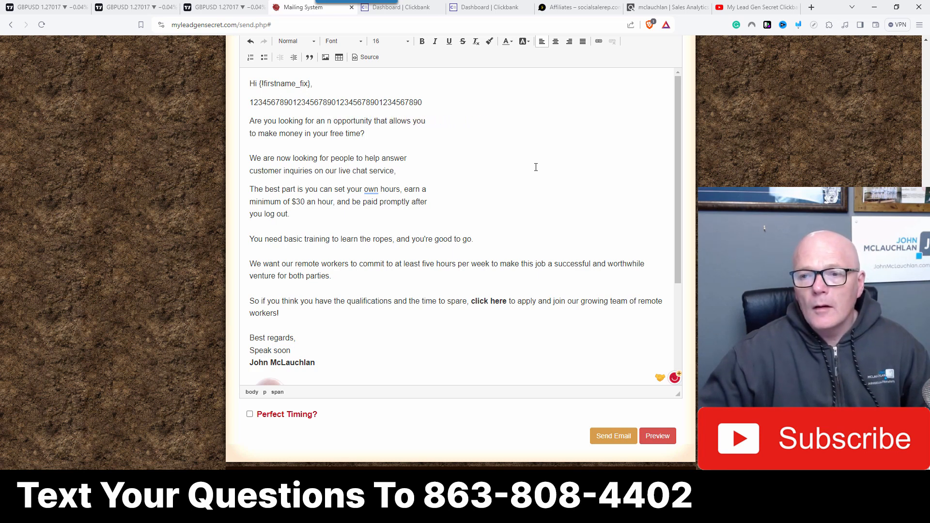
pyautogui.press('Delete')
pyautogui.press('Delete')
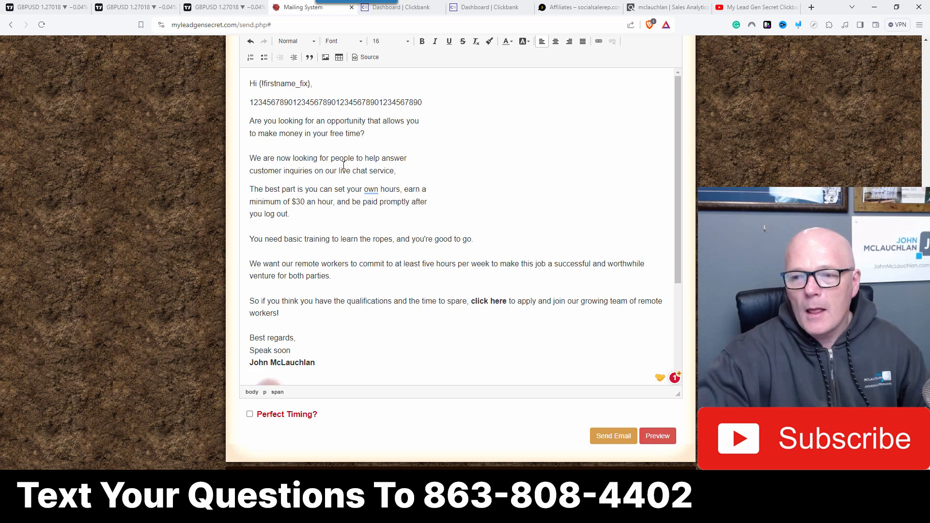
# Step: Capitalize 'Live Chat Service' in the second paragraph and end that sentence with a period instead of a comma
pyautogui.press('Delete')
pyautogui.write('L')
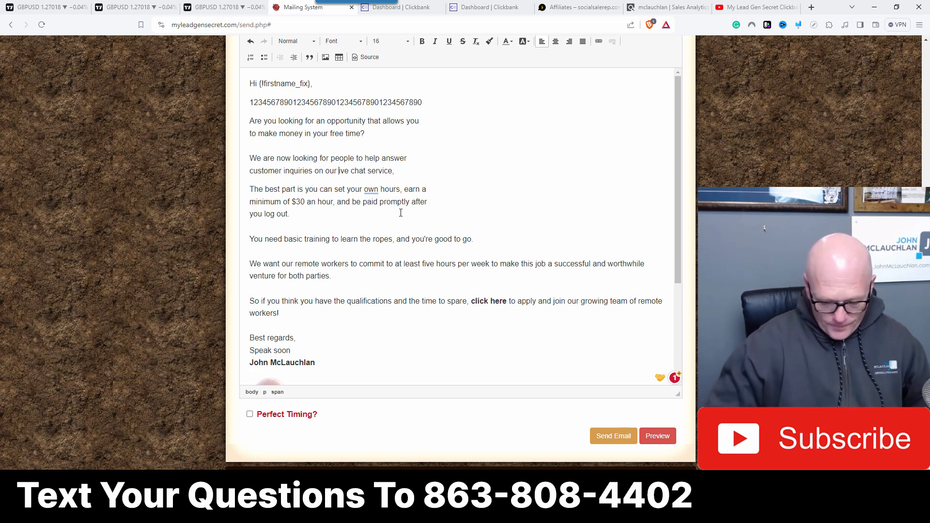
pyautogui.click(359, 173)
pyautogui.press('BackSpace')
pyautogui.write('C')
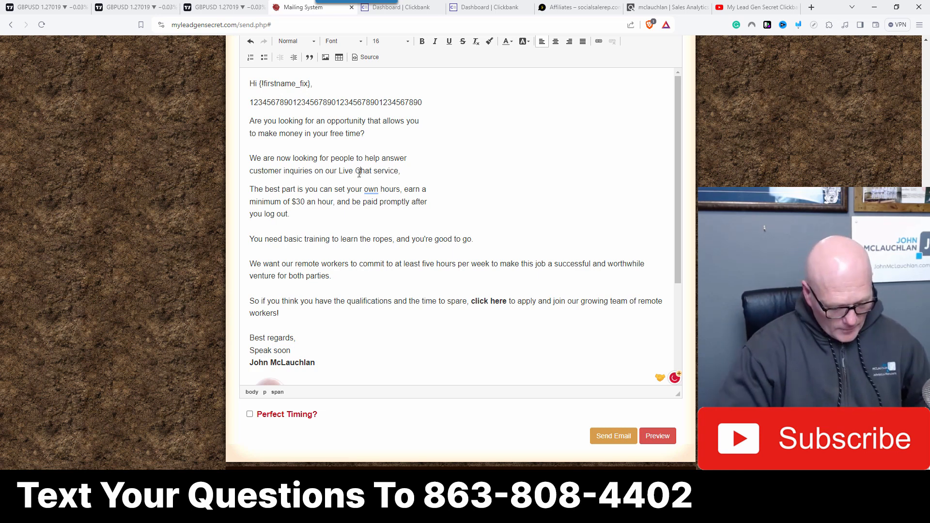
pyautogui.click(379, 172)
pyautogui.press('BackSpace')
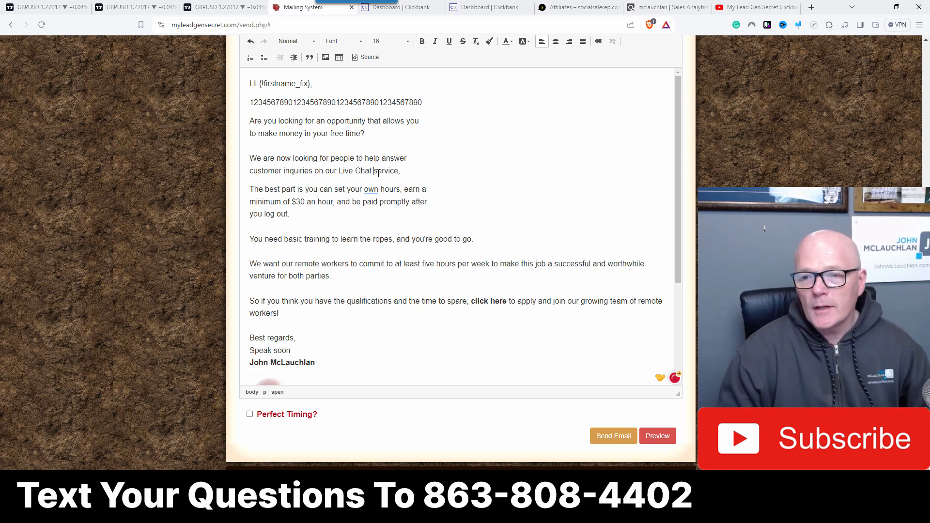
pyautogui.write('S')
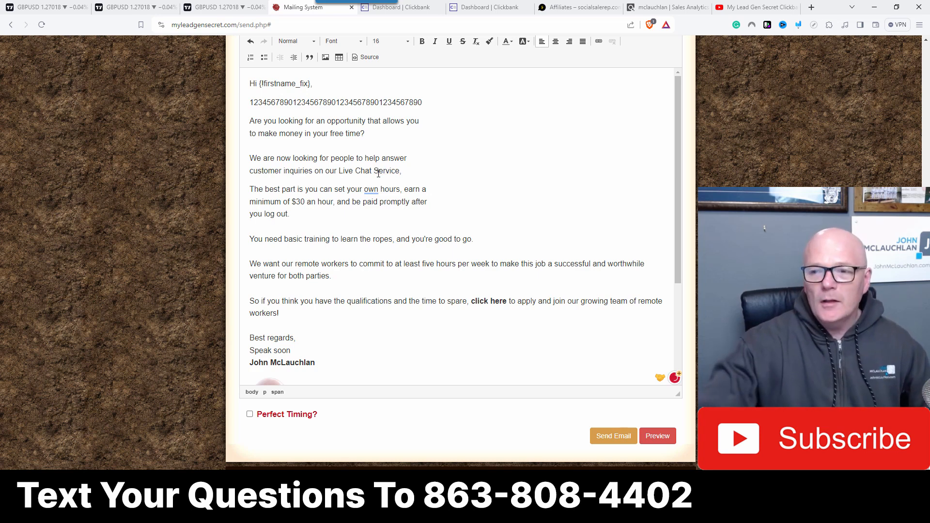
pyautogui.click(435, 170)
pyautogui.press('BackSpace')
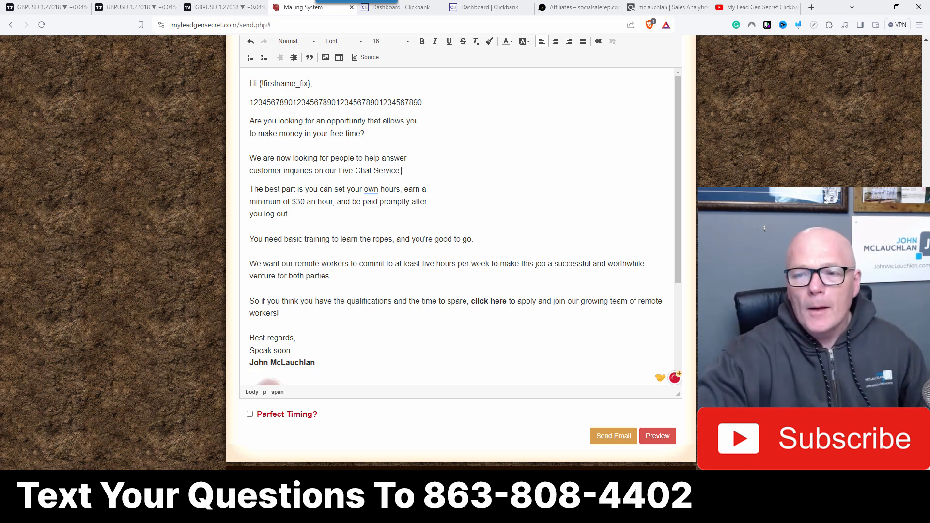
# Step: Dismiss the grammar checker's redundancy suggestion for 'own' in 'The best part' paragraph
pyautogui.moveTo(372, 194)
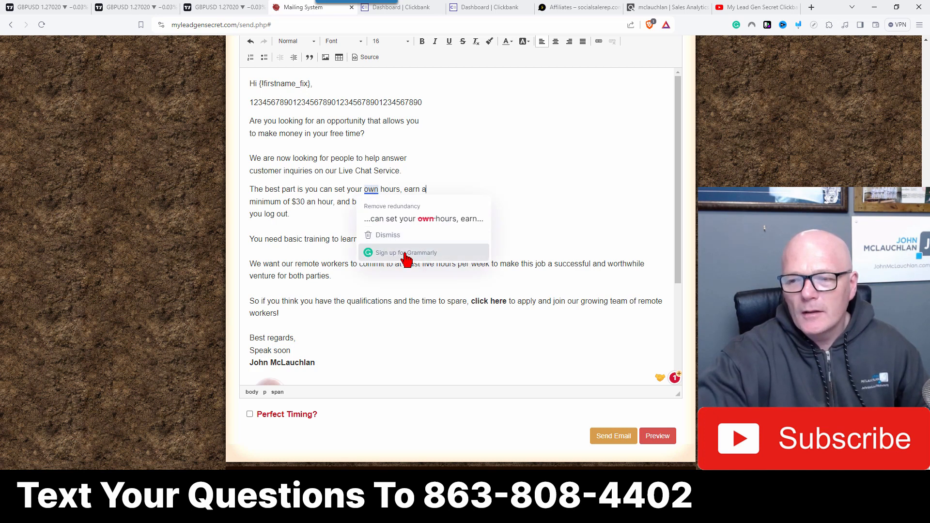
pyautogui.click(383, 236)
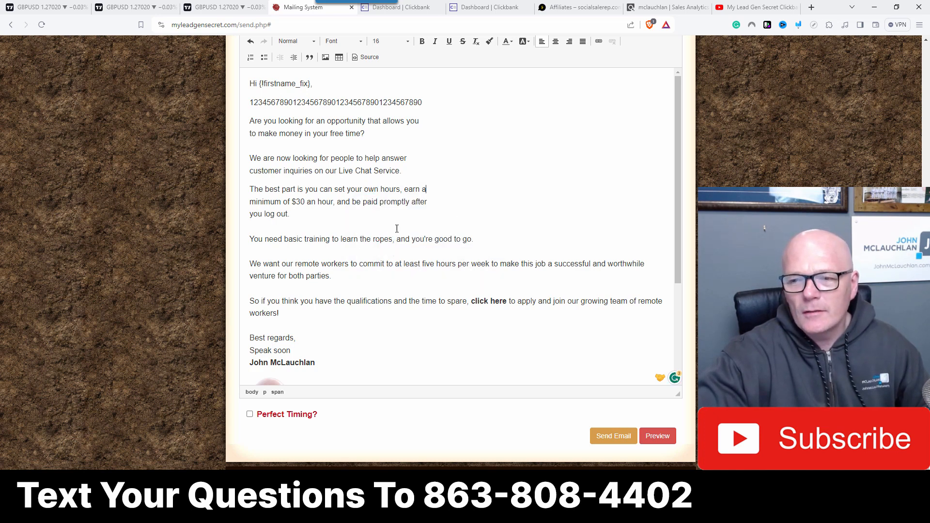
pyautogui.click(500, 177)
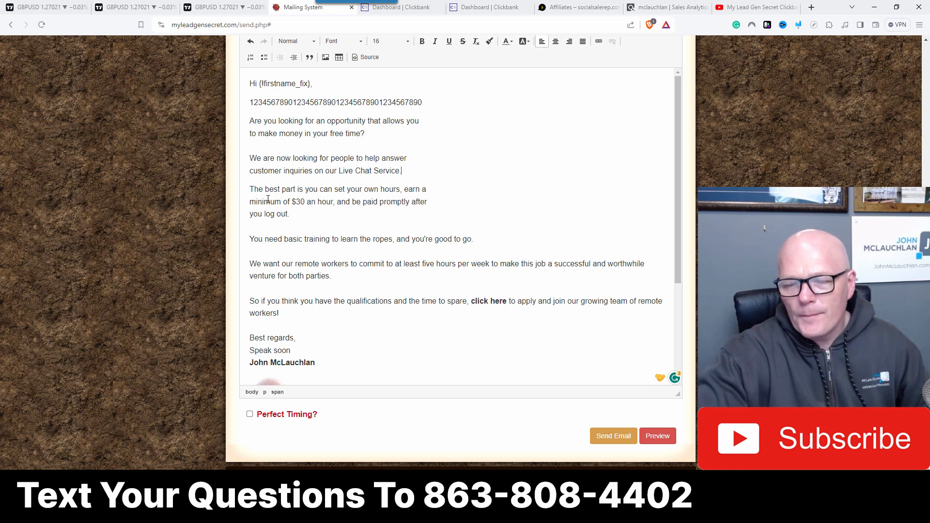
# Step: Replace 'after you log out' with 'once the work is complete.' and break the line after 'once'
pyautogui.moveTo(411, 202); pyautogui.dragTo(420, 205)
pyautogui.click(413, 202)
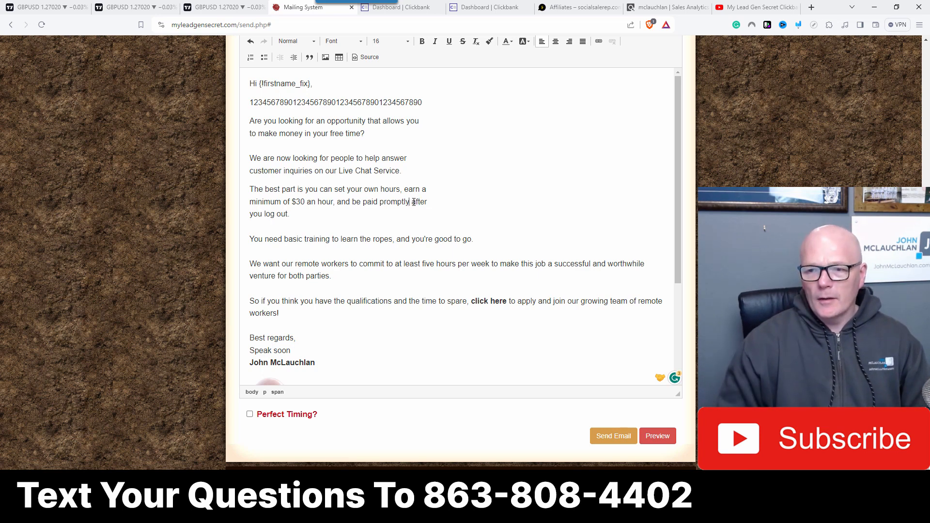
pyautogui.write('once the ')
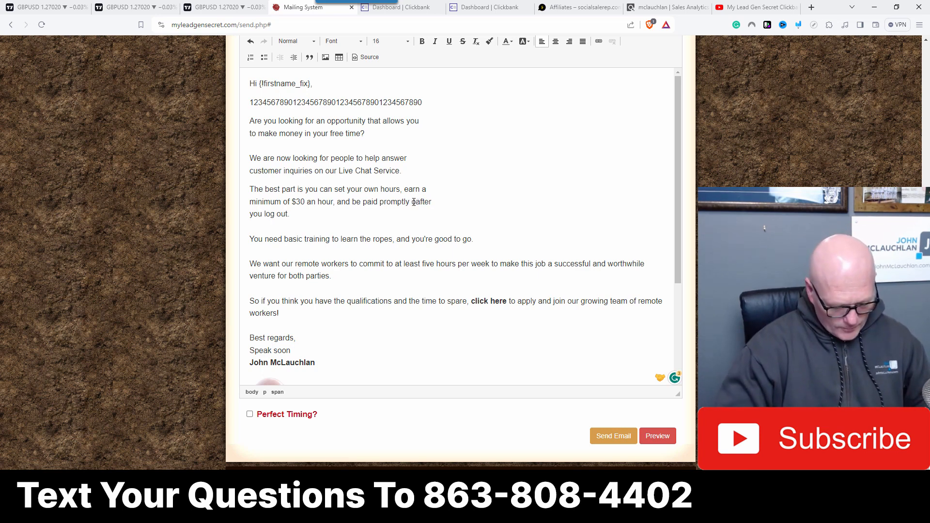
pyautogui.write('work is')
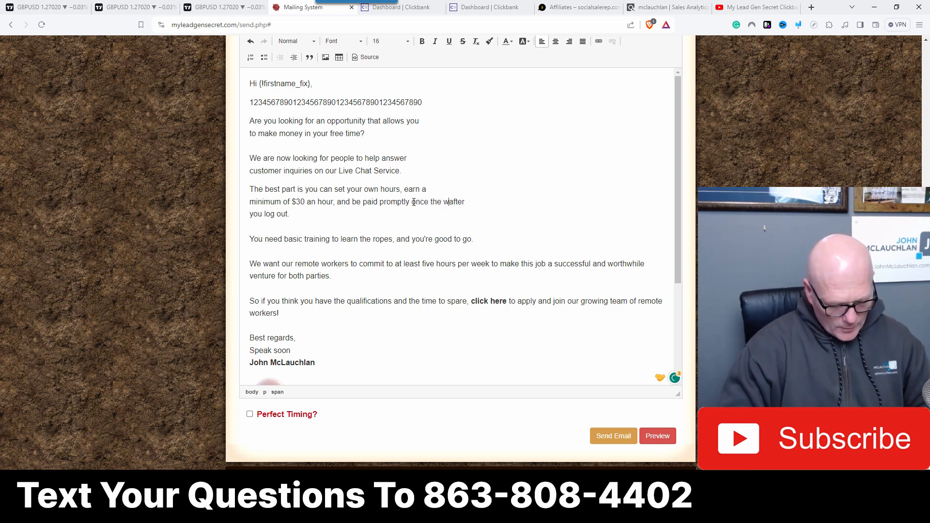
pyautogui.write(' compl')
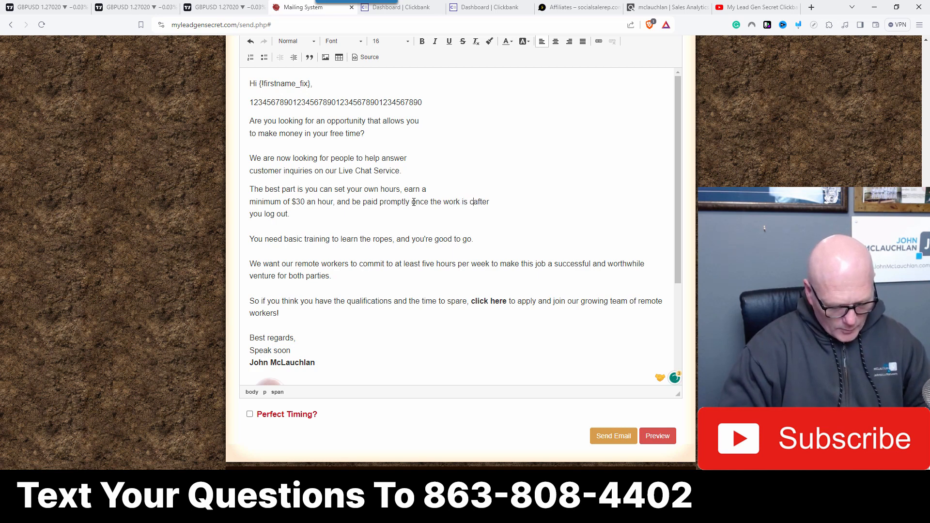
pyautogui.write('ete')
pyautogui.press('Delete')
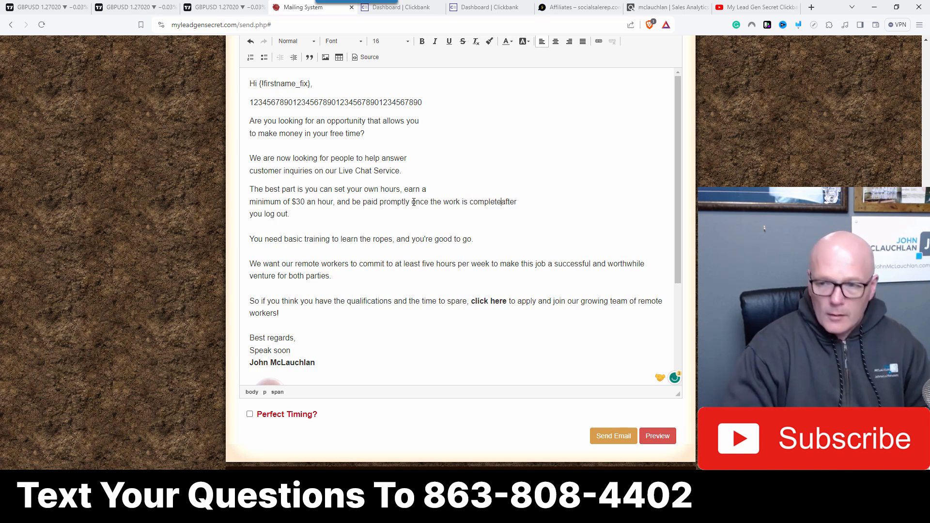
pyautogui.press('Delete')
pyautogui.press('Delete')
pyautogui.press('Delete')
pyautogui.press('Delete')
pyautogui.press('Delete')
pyautogui.press('Delete')
pyautogui.press('Delete')
pyautogui.press('Delete')
pyautogui.press('Delete')
pyautogui.press('Delete')
pyautogui.press('Delete')
pyautogui.press('Delete')
pyautogui.press('Delete')
pyautogui.press('Delete')
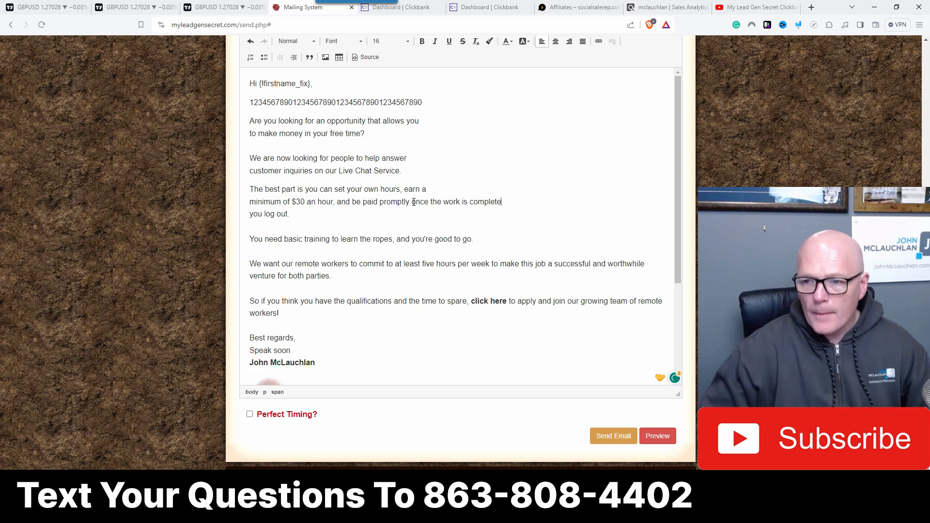
pyautogui.press('Delete')
pyautogui.press('Delete')
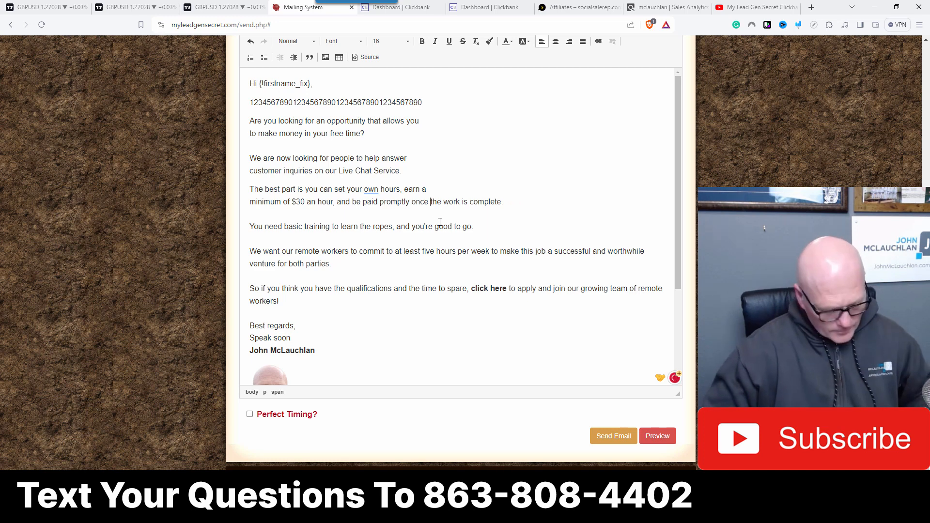
pyautogui.hotkey('shift', 'Return')
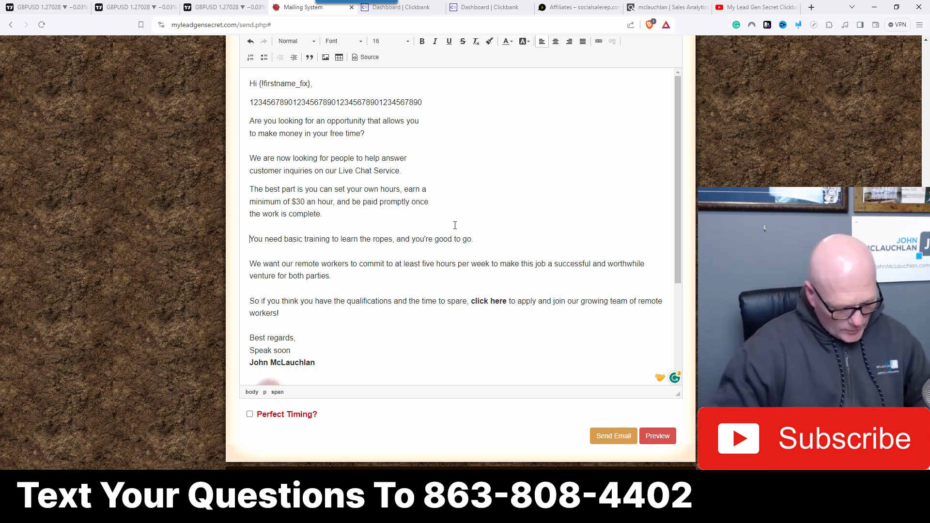
# Step: Rewrite the fourth paragraph as 'Once you've completed the basic training, you're good to go.'
pyautogui.write('Once you ')
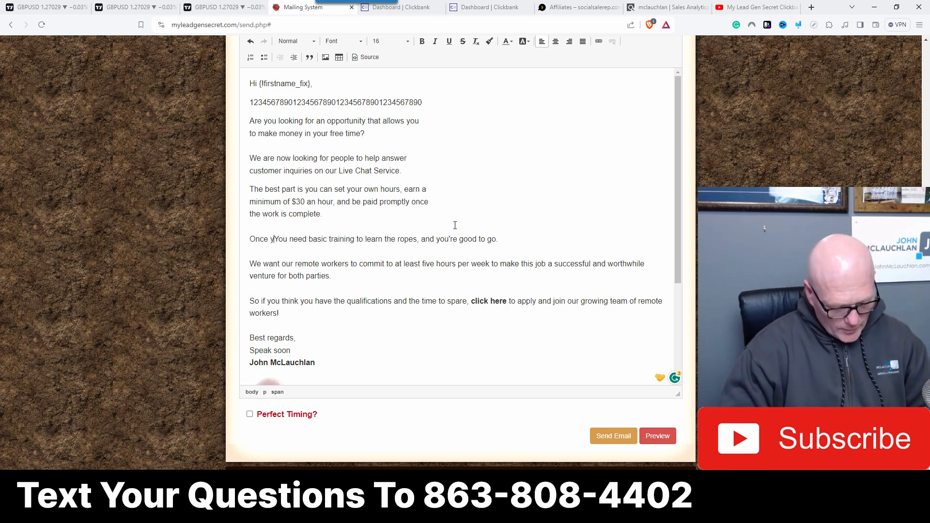
pyautogui.write('ave co')
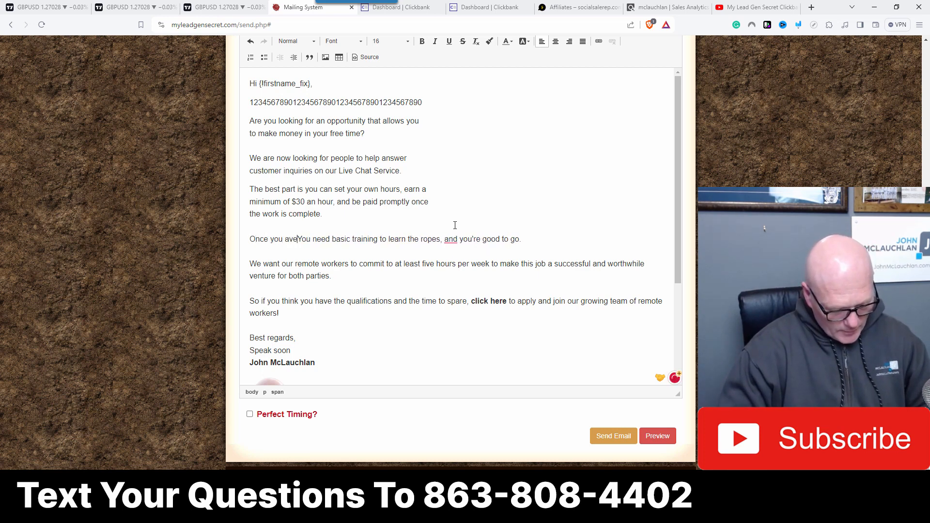
pyautogui.write('mpleted')
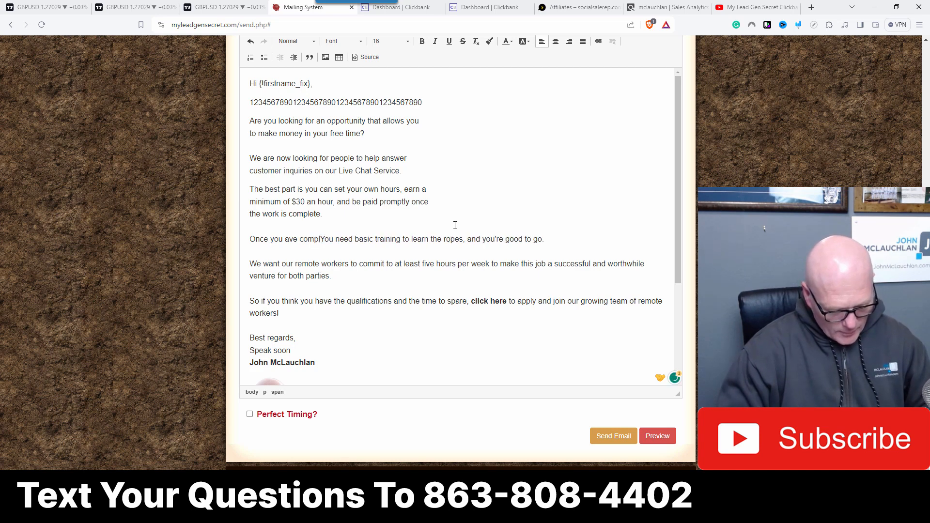
pyautogui.write(' the basic')
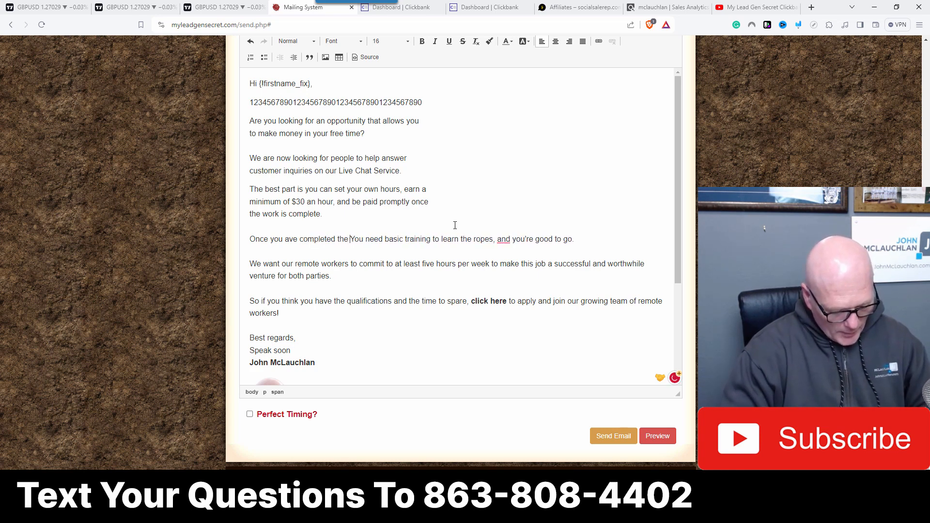
pyautogui.write(' train')
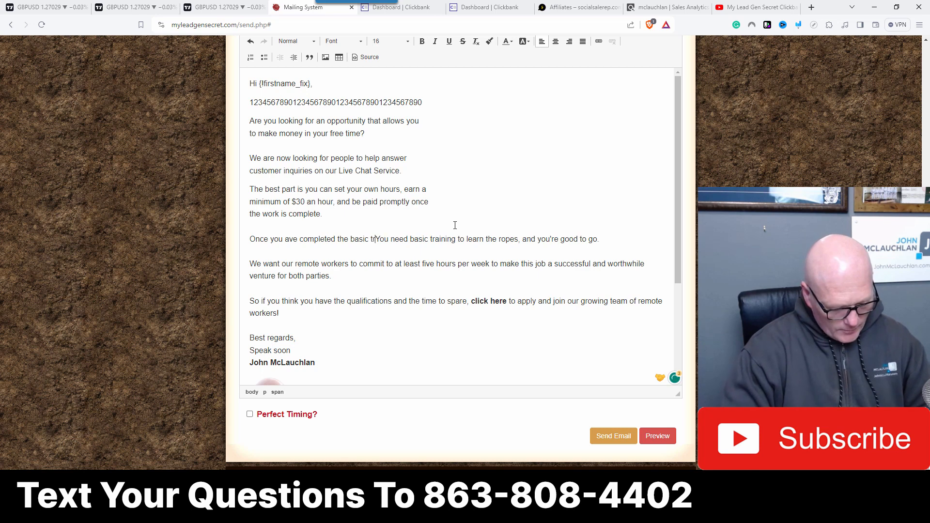
pyautogui.write('ing')
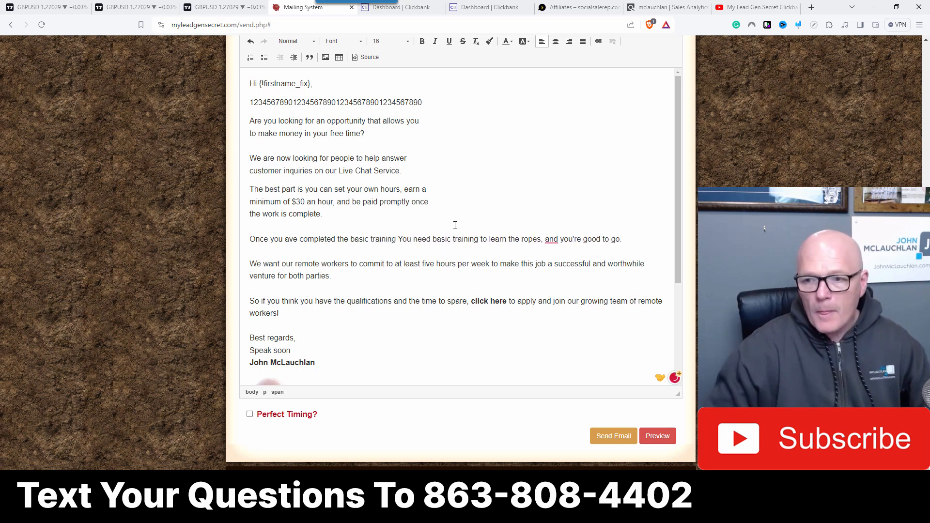
pyautogui.press('Delete')
pyautogui.press('Delete')
pyautogui.press('Delete')
pyautogui.press('Delete')
pyautogui.press('Delete')
pyautogui.press('Delete')
pyautogui.press('Delete')
pyautogui.press('Delete')
pyautogui.press('Delete')
pyautogui.press('Delete')
pyautogui.press('Delete')
pyautogui.press('Delete')
pyautogui.press('Delete')
pyautogui.press('Delete')
pyautogui.press('Delete')
pyautogui.press('Delete')
pyautogui.press('Delete')
pyautogui.press('Delete')
pyautogui.press('Delete')
pyautogui.press('Delete')
pyautogui.press('Delete')
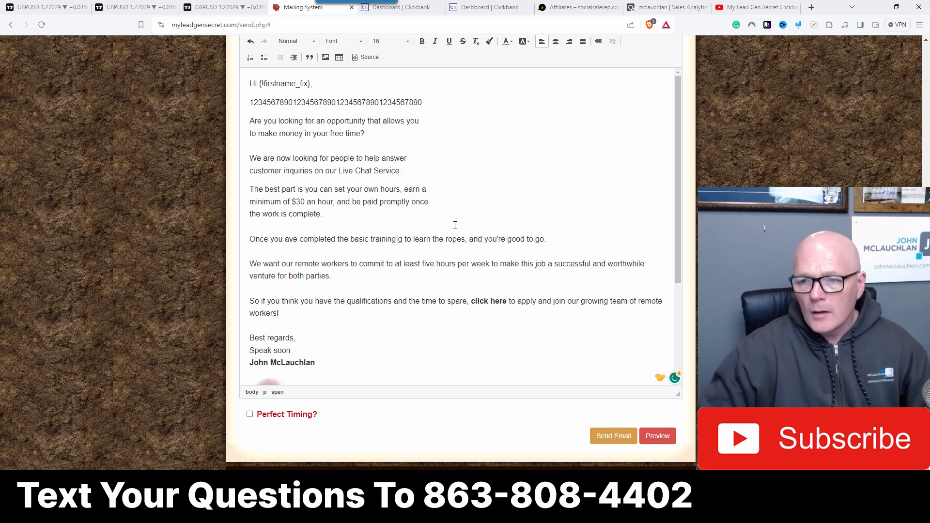
pyautogui.press('Delete')
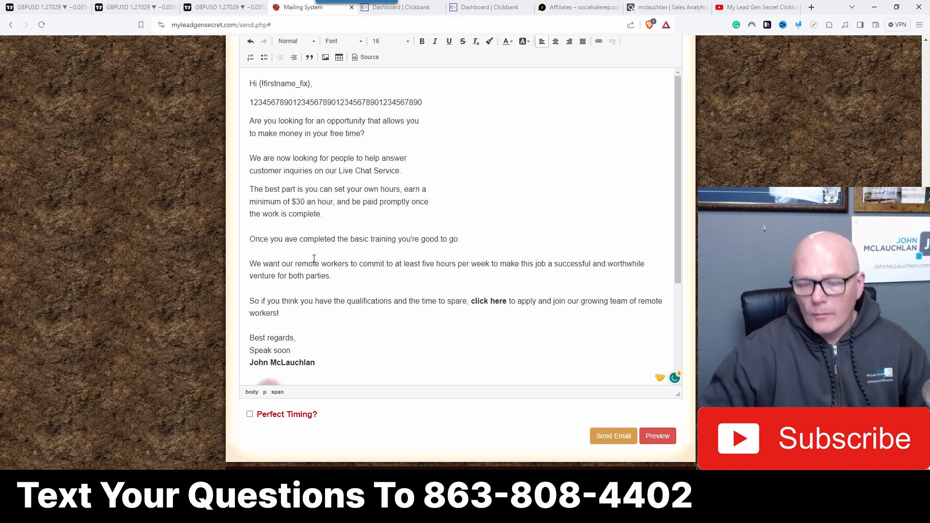
pyautogui.press('Delete')
pyautogui.write("'")
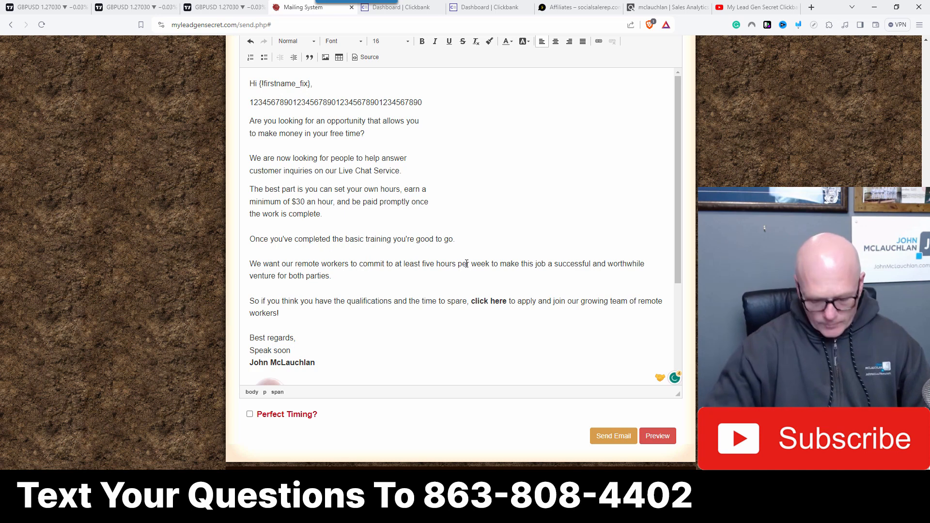
pyautogui.write(',')
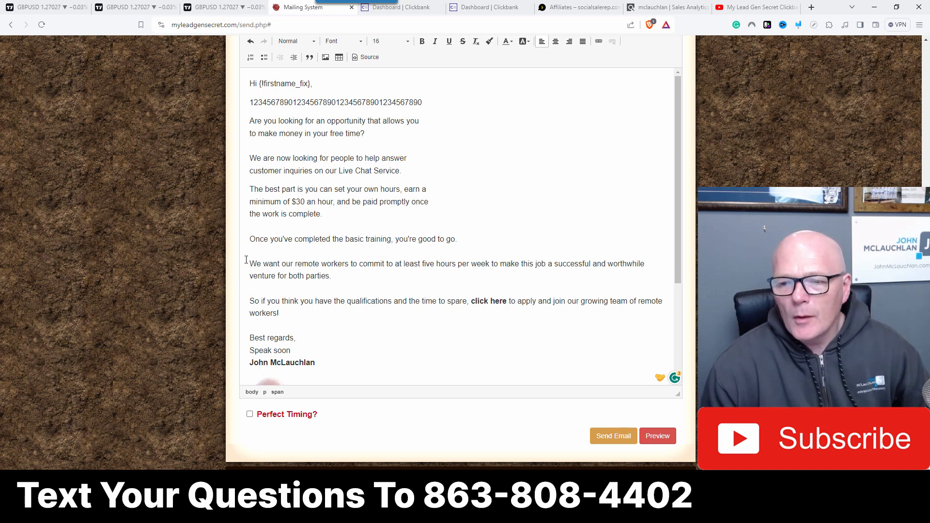
# Step: Insert line breaks after 'at least five', 'successful and', 'the time' and 'growing team' in the last two paragraphs
pyautogui.click(438, 265)
pyautogui.hotkey('shift', 'Return')
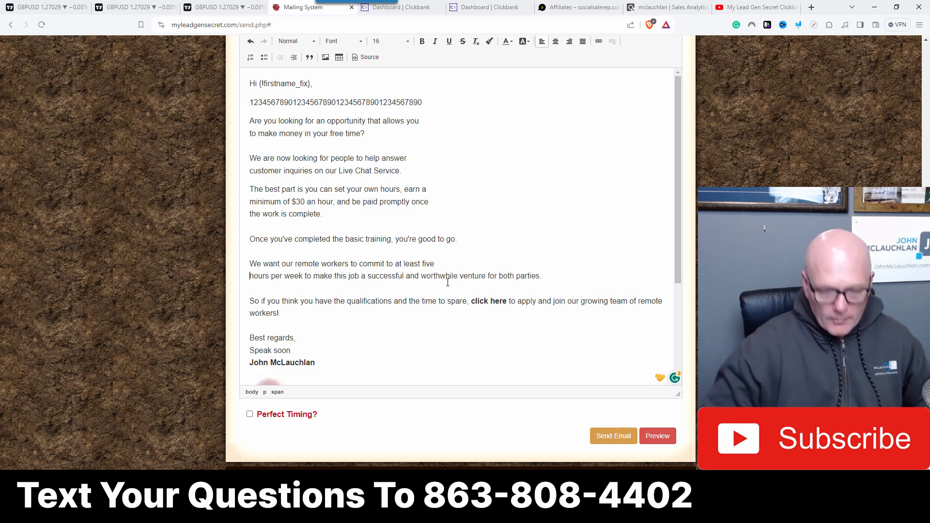
pyautogui.click(421, 276)
pyautogui.hotkey('shift', 'Return')
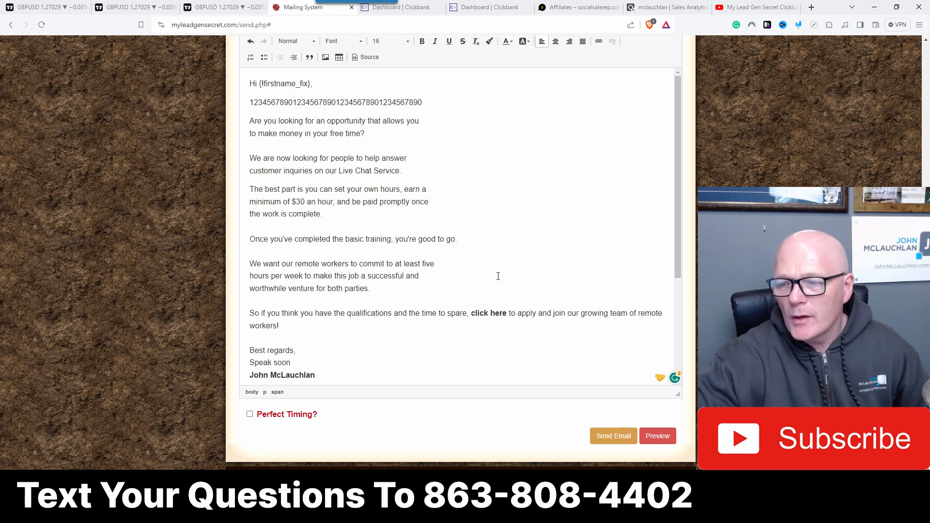
pyautogui.click(436, 315)
pyautogui.hotkey('shift', 'Return')
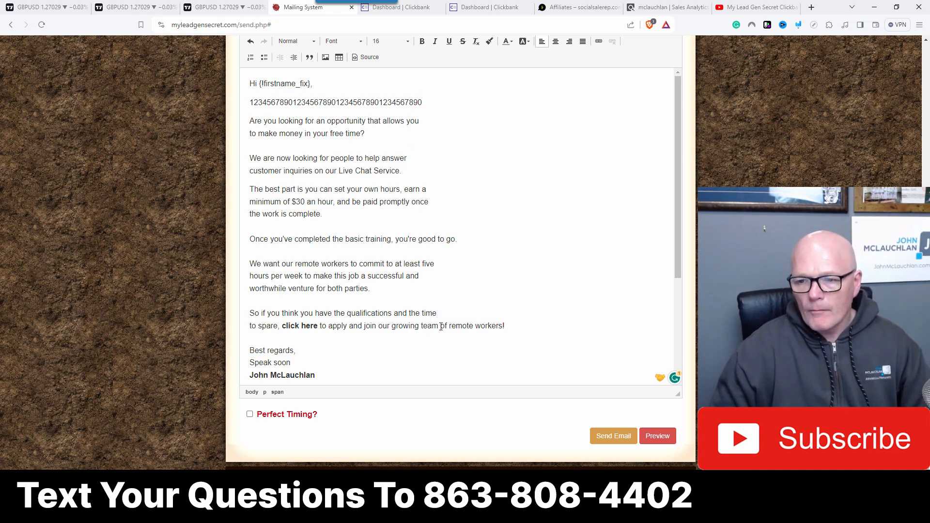
pyautogui.hotkey('shift', 'Return')
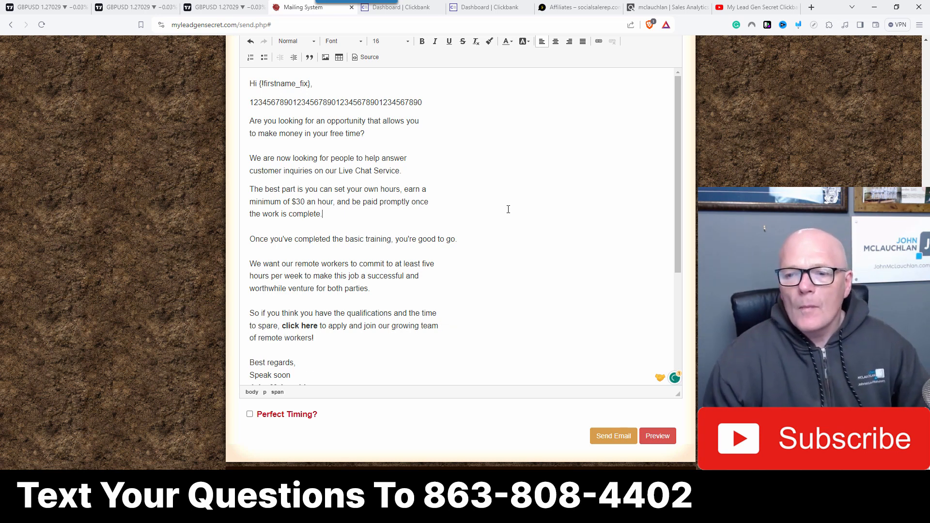
# Step: Rewrite the start of the last paragraph as 'So if you want to earn $30 per hour'
pyautogui.scroll(-1, 508, 209)
pyautogui.scroll(1, 508, 209)
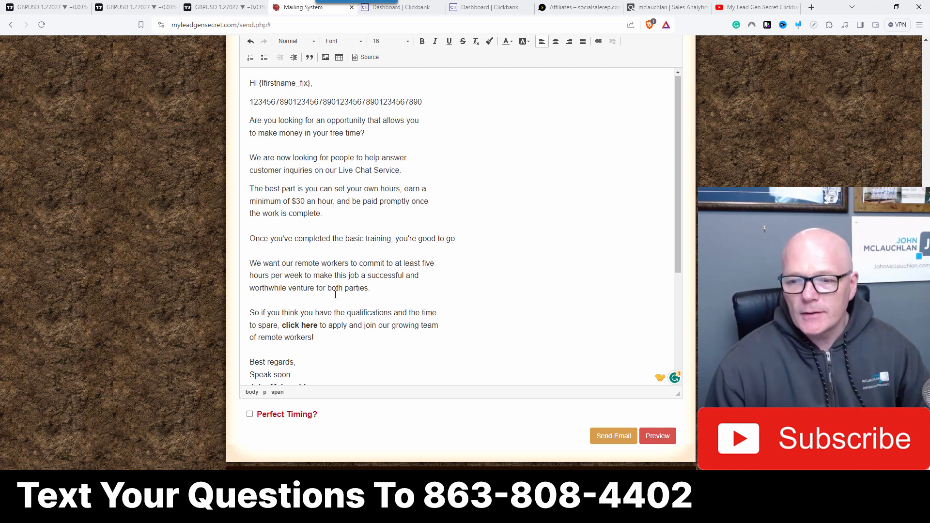
pyautogui.scroll(-1, 335, 295)
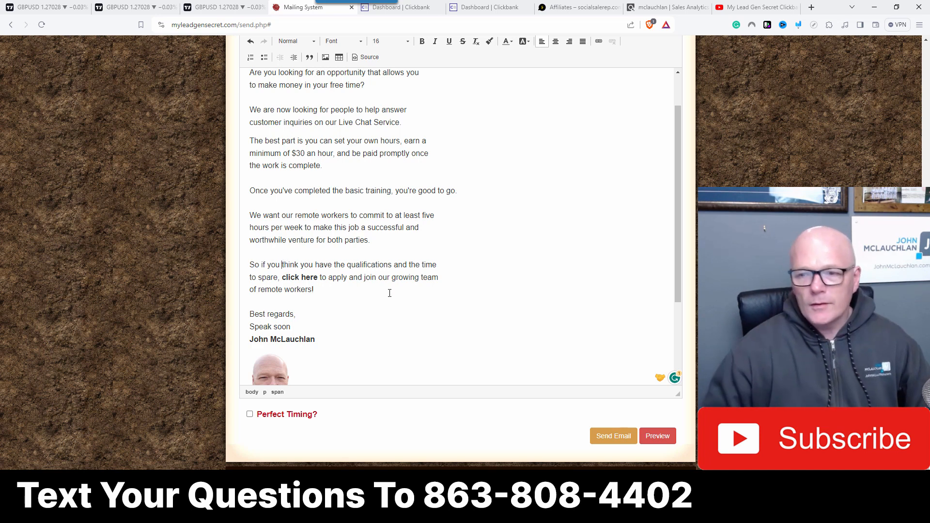
pyautogui.write('want to earn')
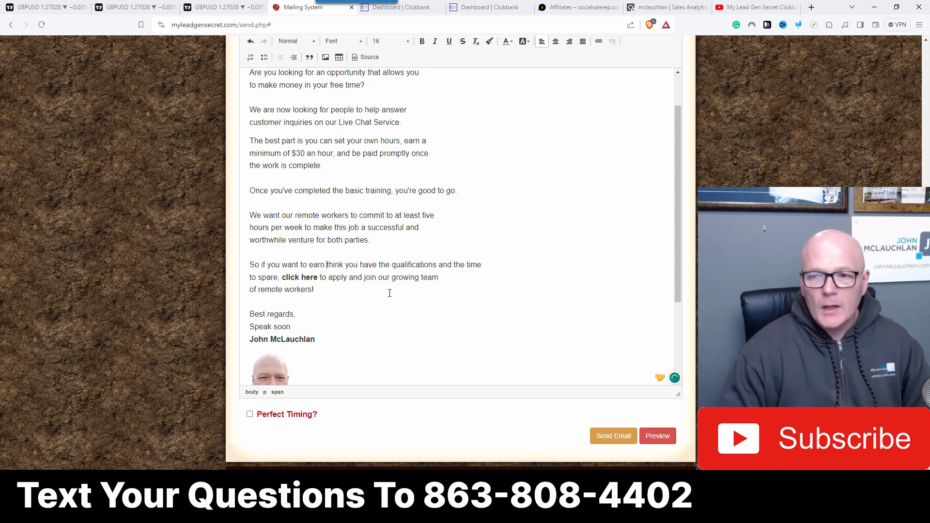
pyautogui.scroll(2, 388, 290)
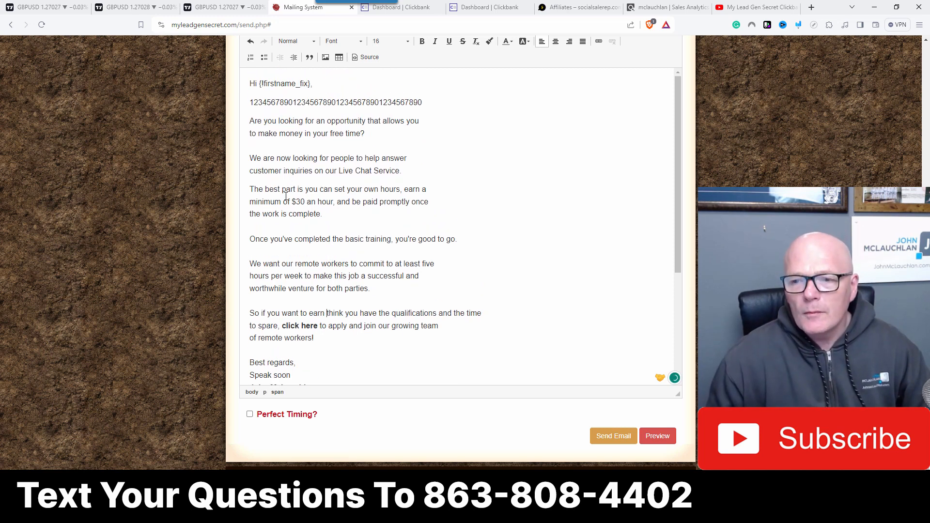
pyautogui.scroll(-3, 312, 212)
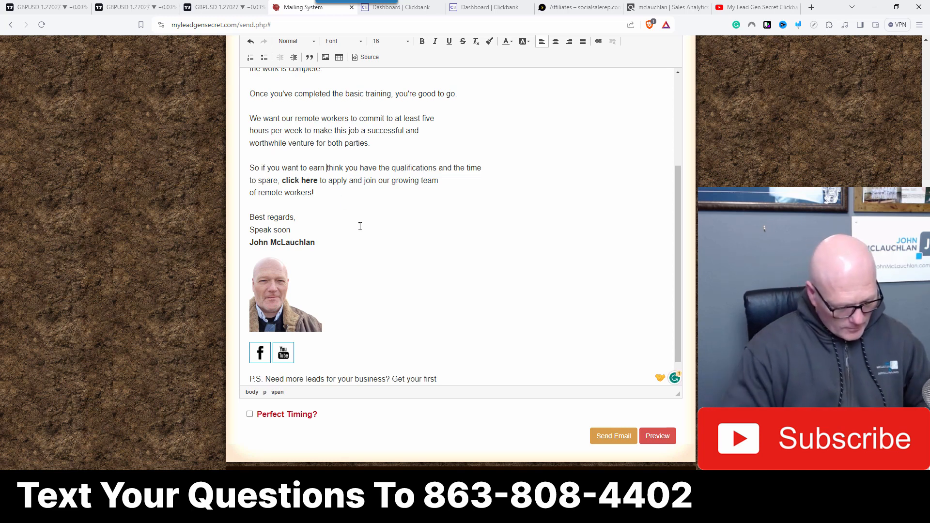
pyautogui.write('$3')
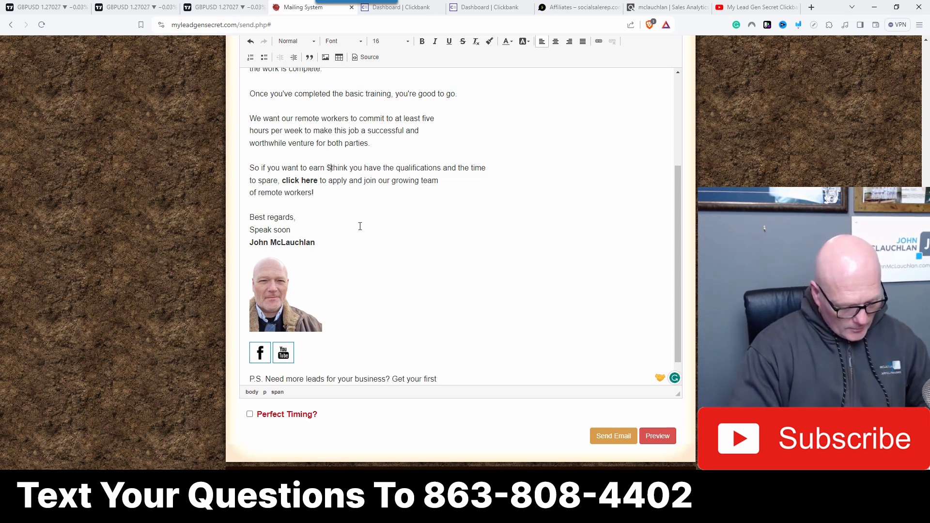
pyautogui.write('0 per h')
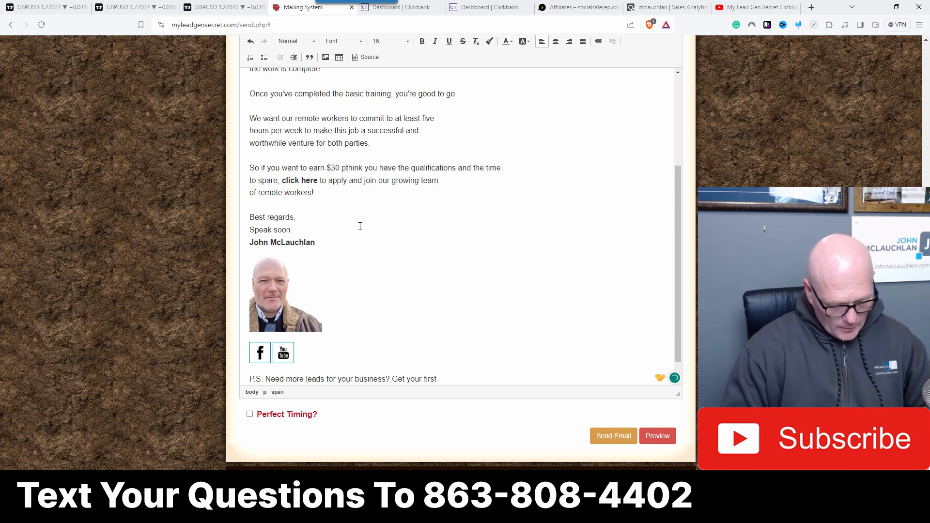
pyautogui.write('our')
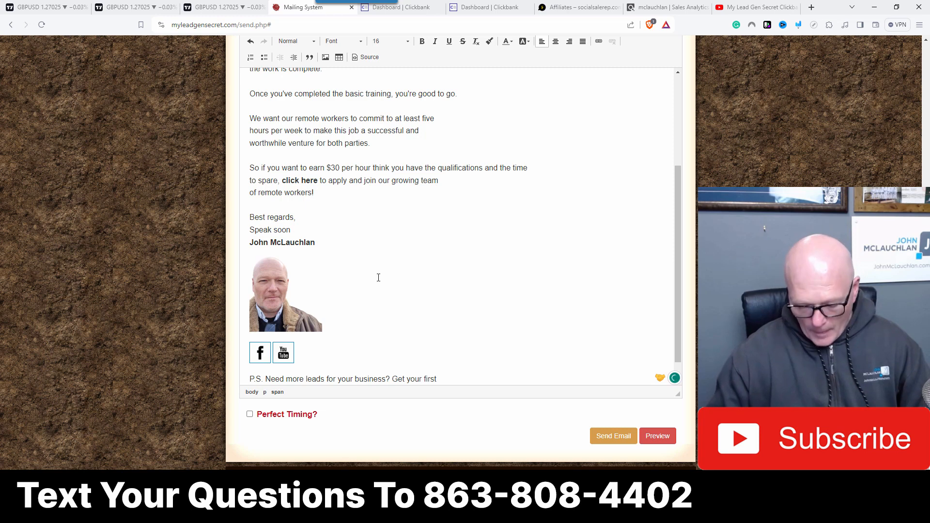
# Step: Replace 'think you have the qualifications and the time to spare' with 'and have the time available,' in the last paragraph
pyautogui.press('Delete')
pyautogui.press('Delete')
pyautogui.press('Delete')
pyautogui.press('Delete')
pyautogui.press('Delete')
pyautogui.press('Delete')
pyautogui.press('Delete')
pyautogui.press('Delete')
pyautogui.press('Delete')
pyautogui.press('Delete')
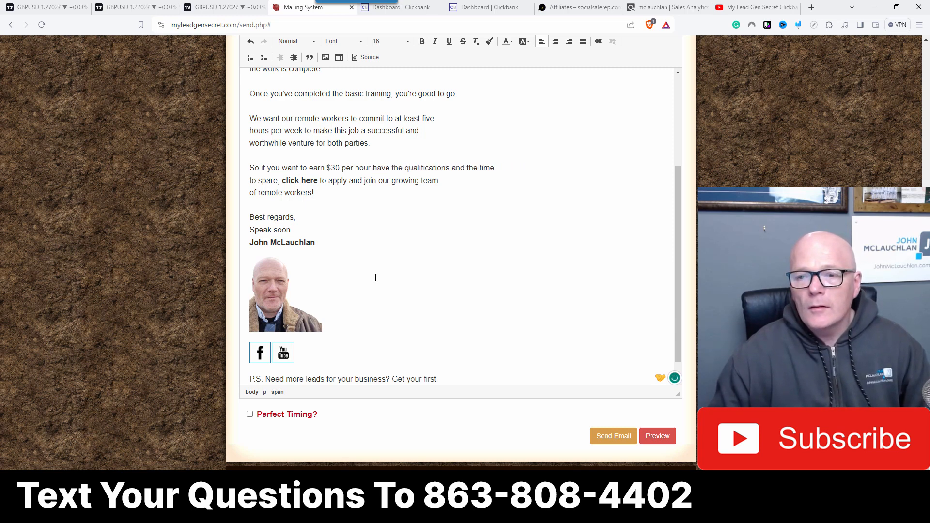
pyautogui.press('Delete')
pyautogui.press('Delete')
pyautogui.press('Delete')
pyautogui.press('Delete')
pyautogui.press('Delete')
pyautogui.press('Delete')
pyautogui.press('Delete')
pyautogui.press('Delete')
pyautogui.press('Delete')
pyautogui.press('Delete')
pyautogui.press('Delete')
pyautogui.press('Delete')
pyautogui.press('Delete')
pyautogui.press('Delete')
pyautogui.press('Delete')
pyautogui.press('Delete')
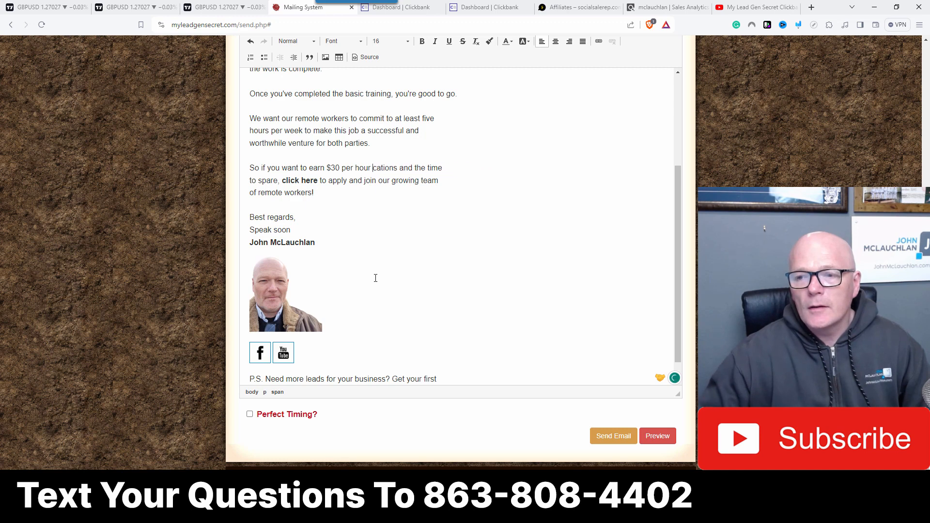
pyautogui.press('Delete')
pyautogui.press('Delete')
pyautogui.press('Delete')
pyautogui.press('Delete')
pyautogui.press('Delete')
pyautogui.press('Delete')
pyautogui.press('Delete')
pyautogui.press('Delete')
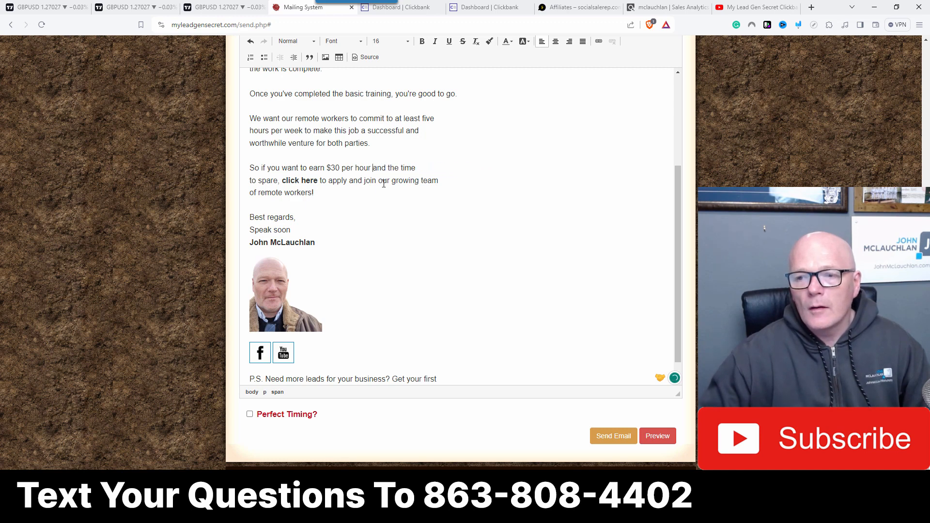
pyautogui.write('have the t')
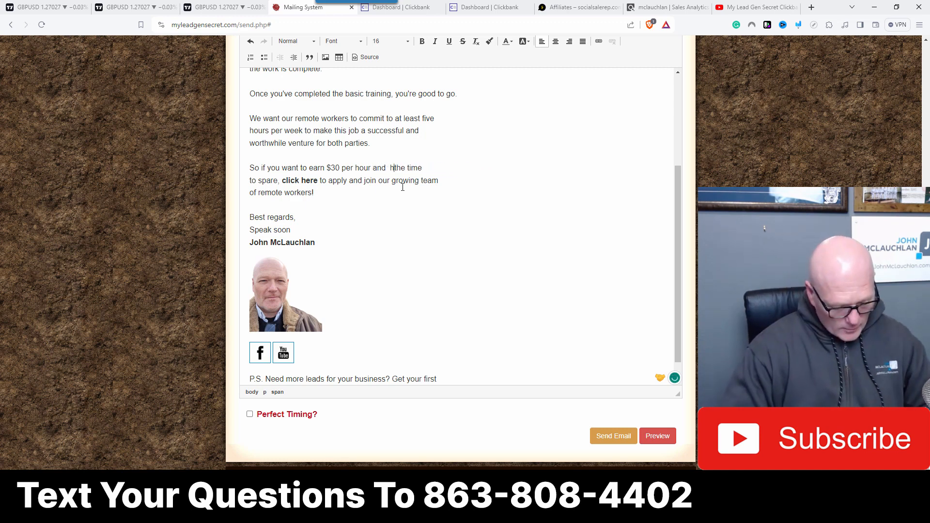
pyautogui.write('ime')
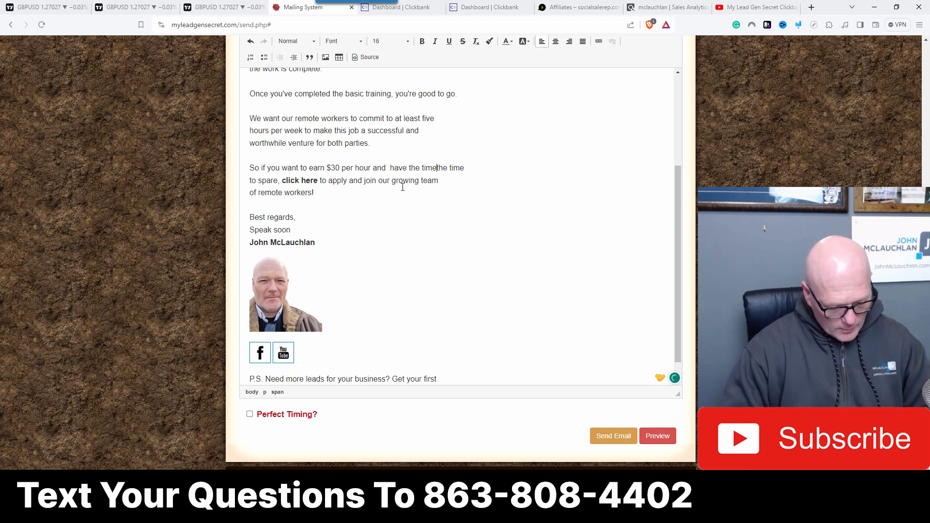
pyautogui.write(' availab')
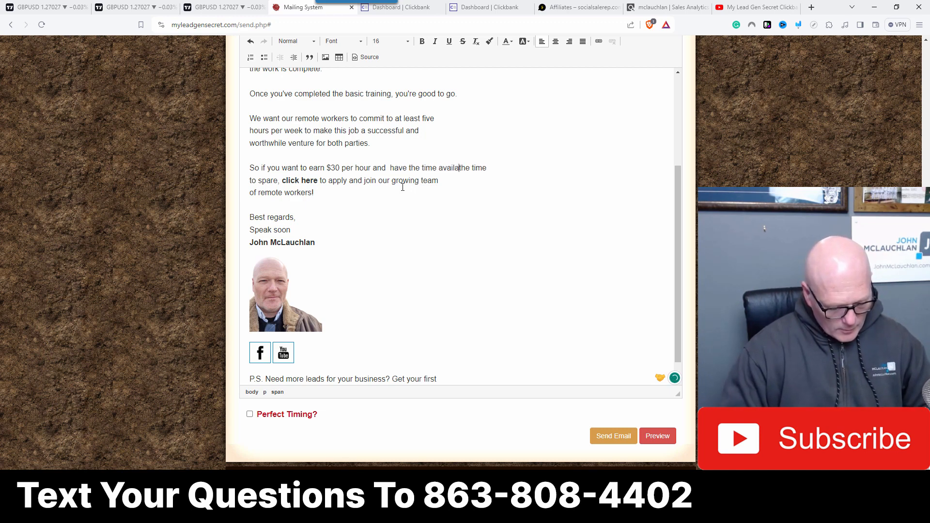
pyautogui.write('le')
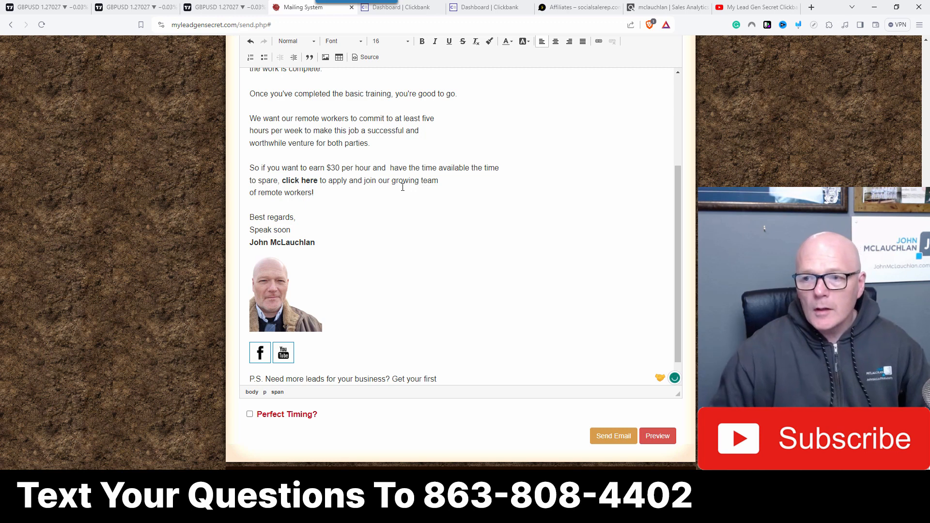
pyautogui.press('Delete')
pyautogui.press('Delete')
pyautogui.press('Delete')
pyautogui.press('Delete')
pyautogui.press('Delete')
pyautogui.press('Delete')
pyautogui.press('Delete')
pyautogui.press('Delete')
pyautogui.press('Delete')
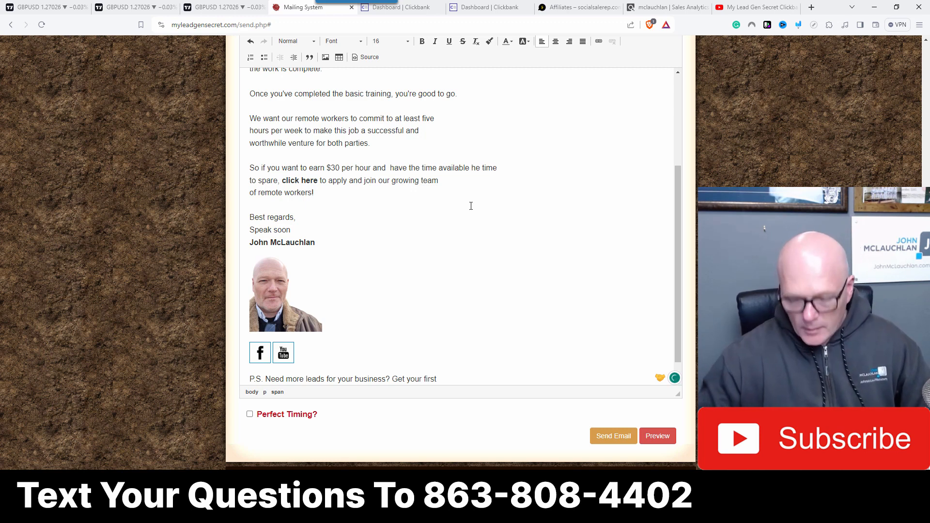
pyautogui.press('Delete')
pyautogui.press('Delete')
pyautogui.press('Delete')
pyautogui.press('Delete')
pyautogui.press('Delete')
pyautogui.press('Delete')
pyautogui.press('Delete')
pyautogui.press('Delete')
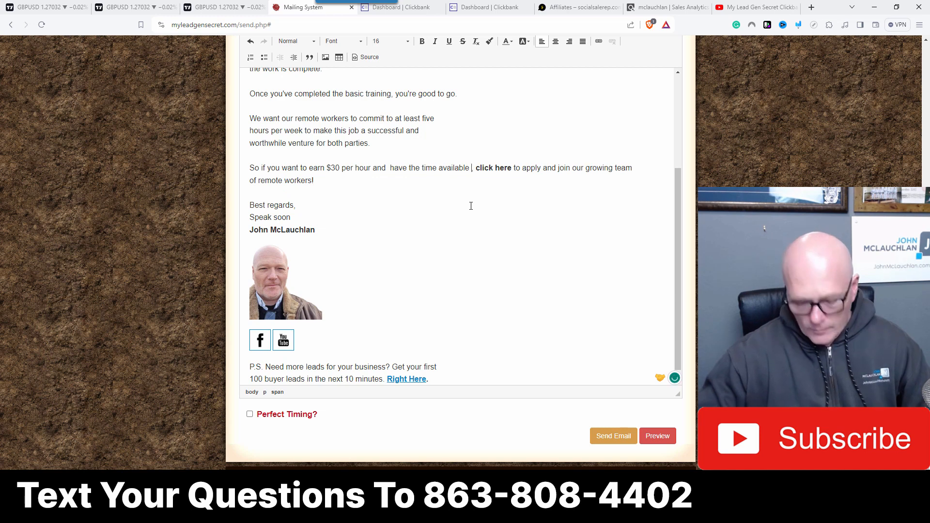
pyautogui.press('BackSpace')
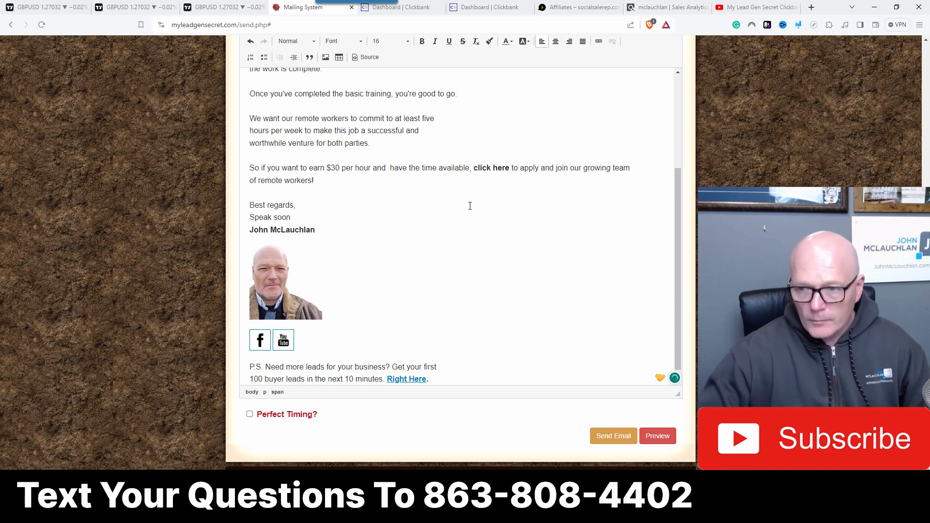
# Step: Move 'click here' onto its own line and change it to 'click below'
pyautogui.click(473, 169)
pyautogui.press('Return')
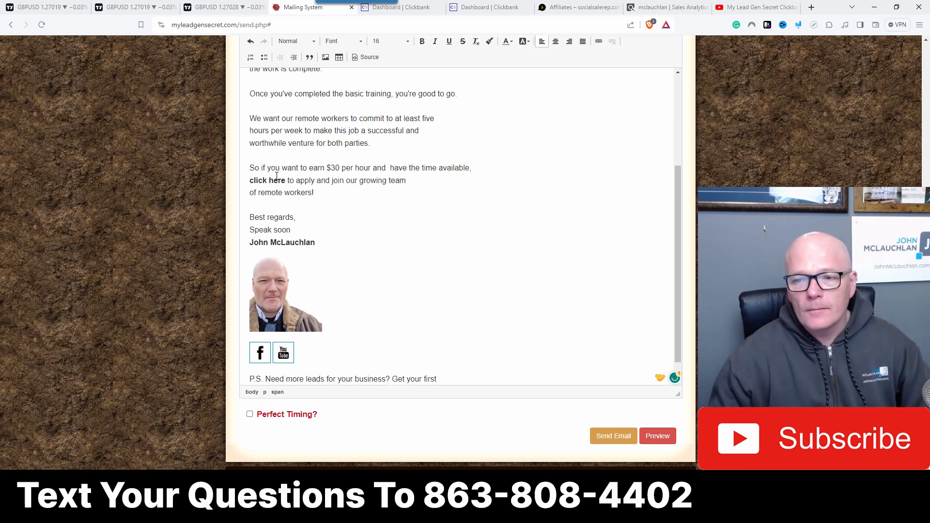
pyautogui.click(277, 177)
pyautogui.press('BackSpace')
pyautogui.press('BackSpace')
pyautogui.press('Delete')
pyautogui.press('Delete')
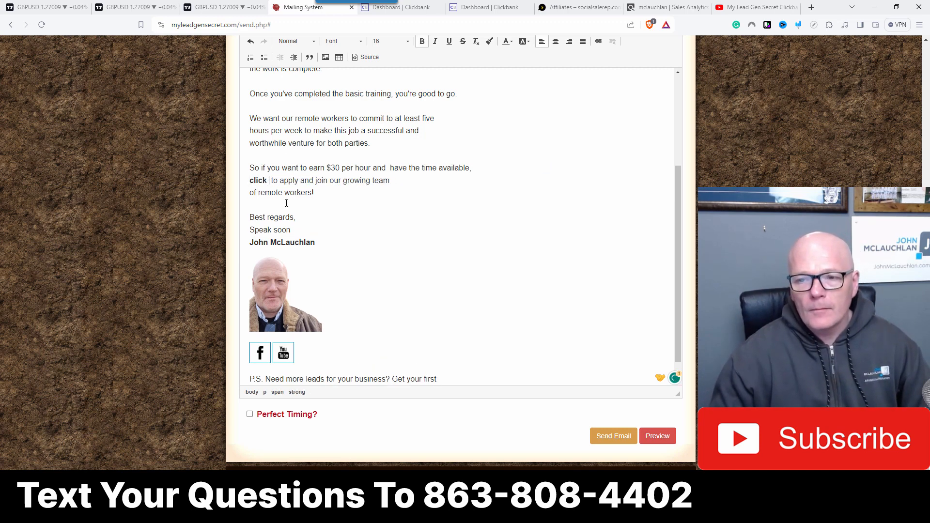
pyautogui.write('below')
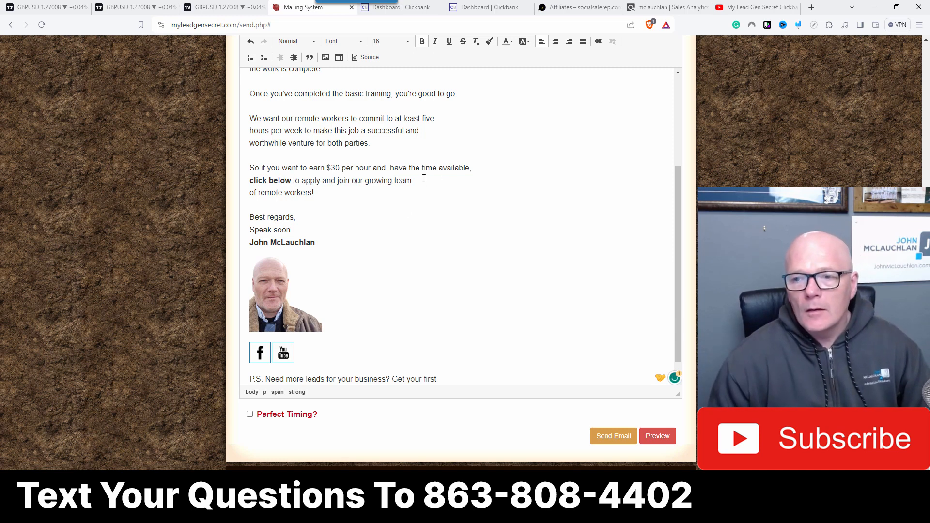
# Step: Reflow the last paragraph with line breaks after 'have the' and 'growing', joining 'click below' to the previous line
pyautogui.press('Delete')
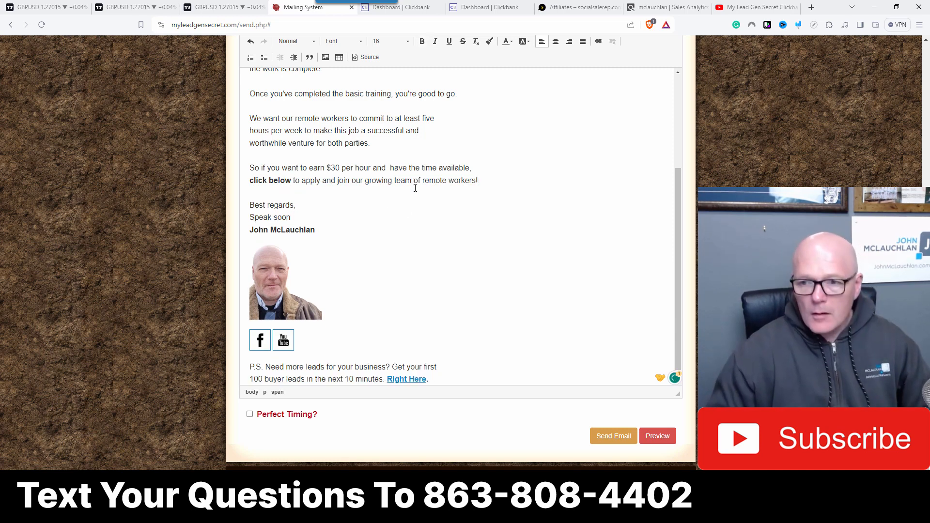
pyautogui.scroll(5, 450, 223)
pyautogui.scroll(-3, 409, 259)
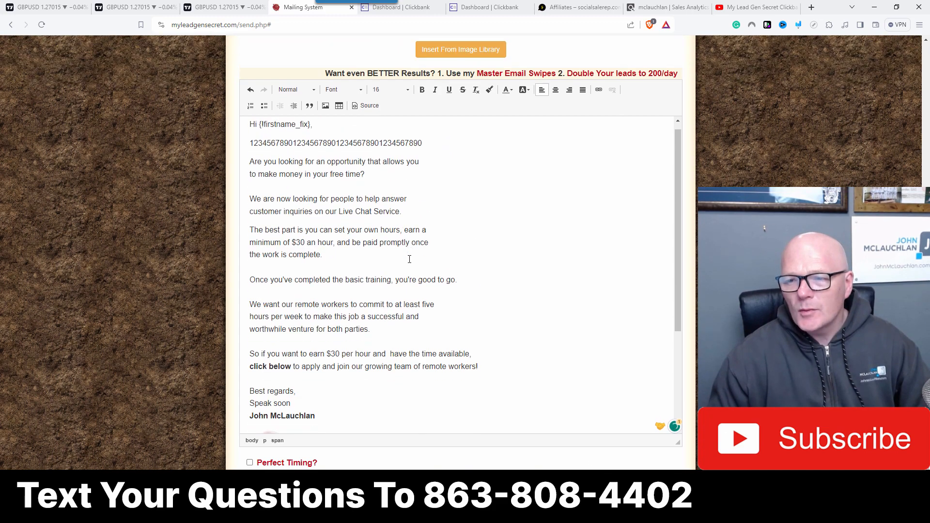
pyautogui.scroll(3, 420, 200)
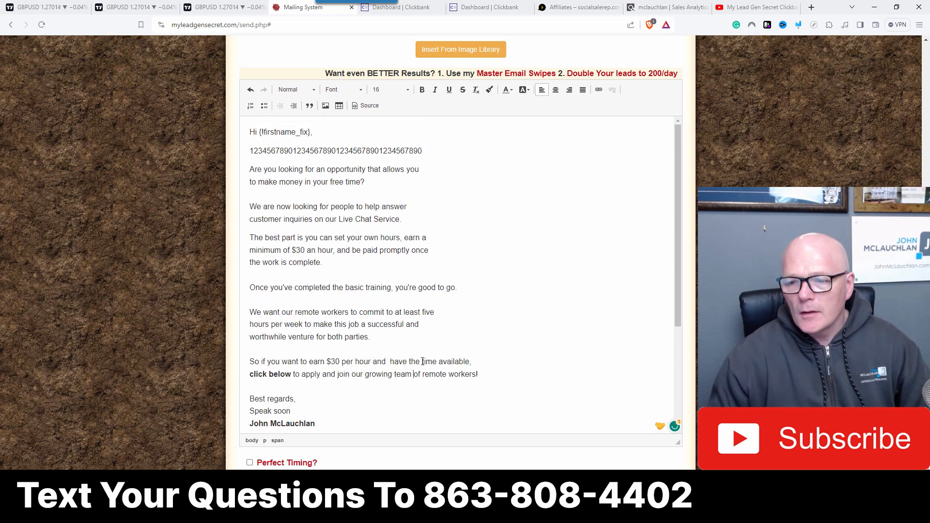
pyautogui.hotkey('shift', 'Return')
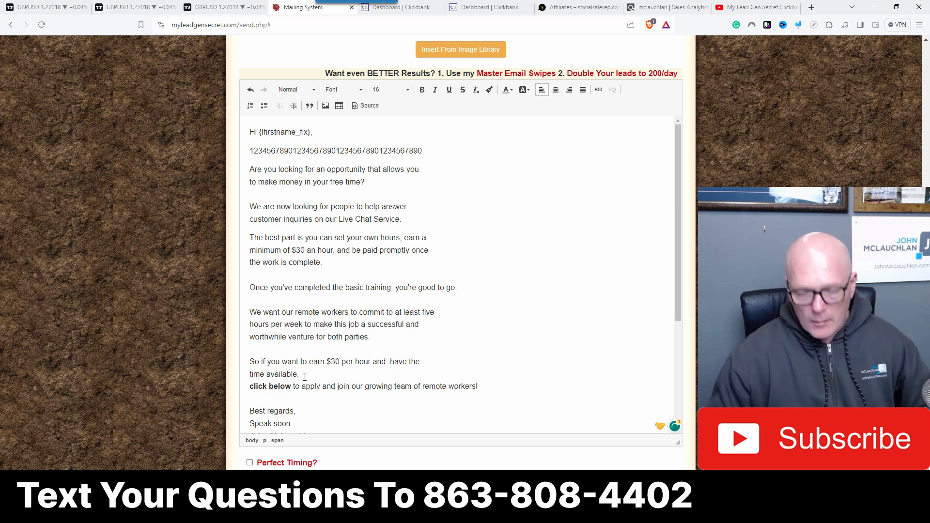
pyautogui.press('Delete')
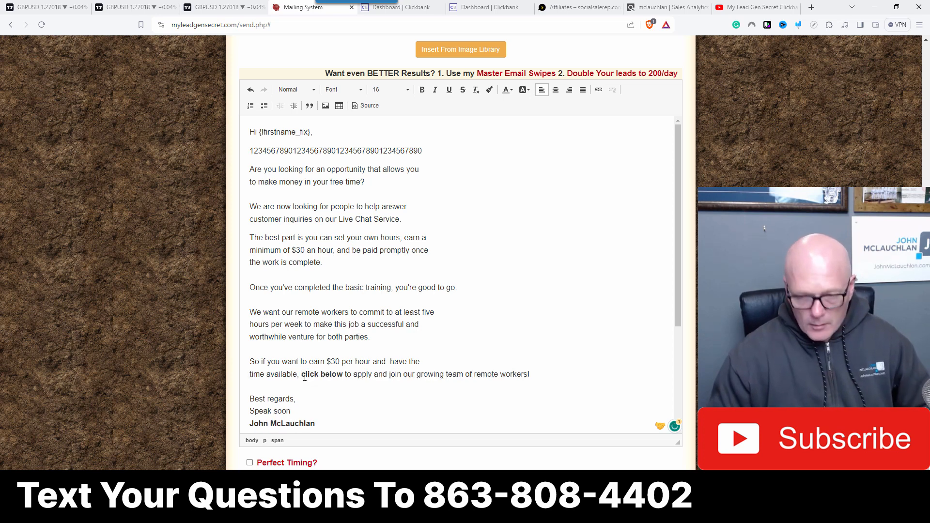
pyautogui.click(446, 375)
pyautogui.press('Return')
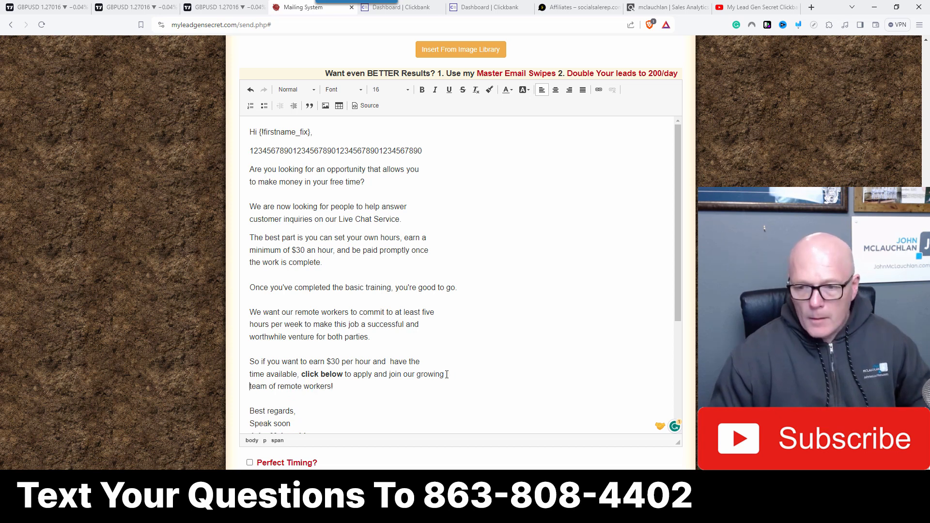
# Step: Remove the bold formatting from 'click below'
pyautogui.scroll(-1, 341, 326)
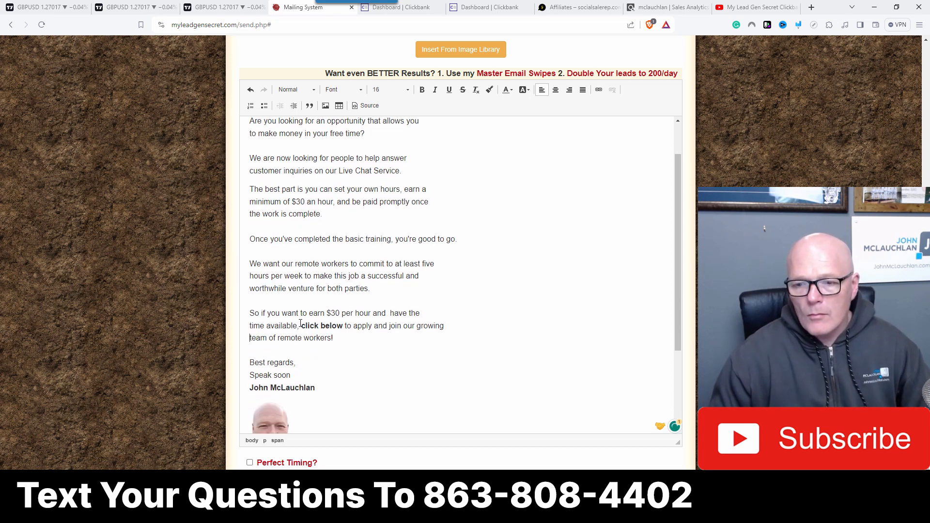
pyautogui.moveTo(301, 325); pyautogui.dragTo(343, 325)
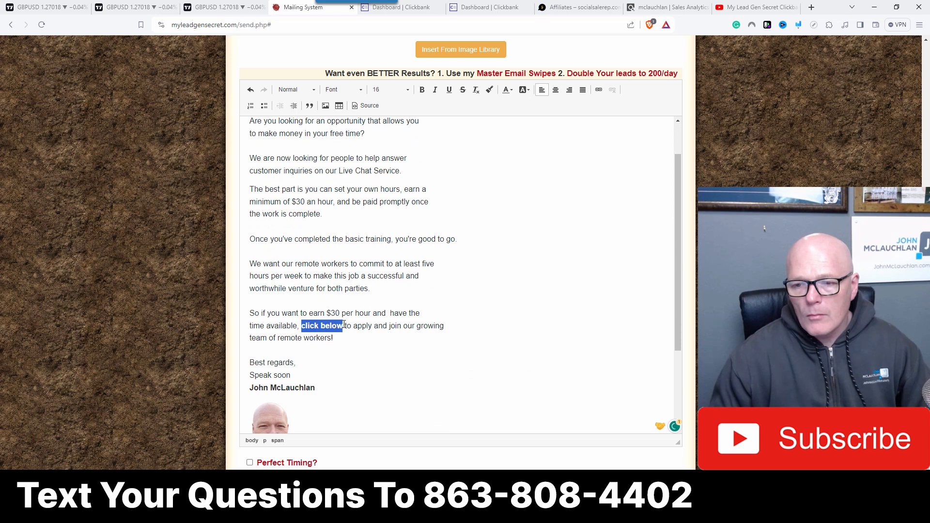
pyautogui.click(421, 89)
pyautogui.click(507, 314)
pyautogui.scroll(-1, 485, 314)
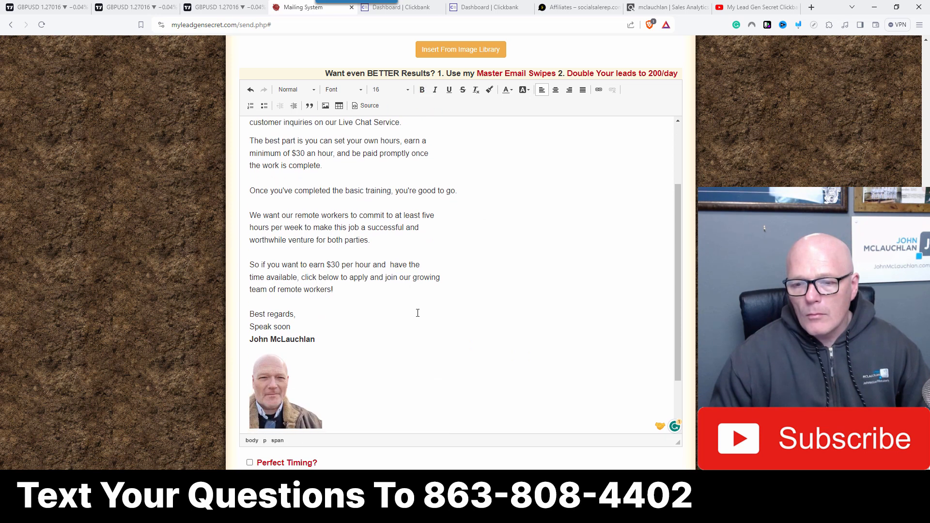
# Step: Add a new line '>> Click Here To Apply' below the last paragraph
pyautogui.press('Return')
pyautogui.write('>>')
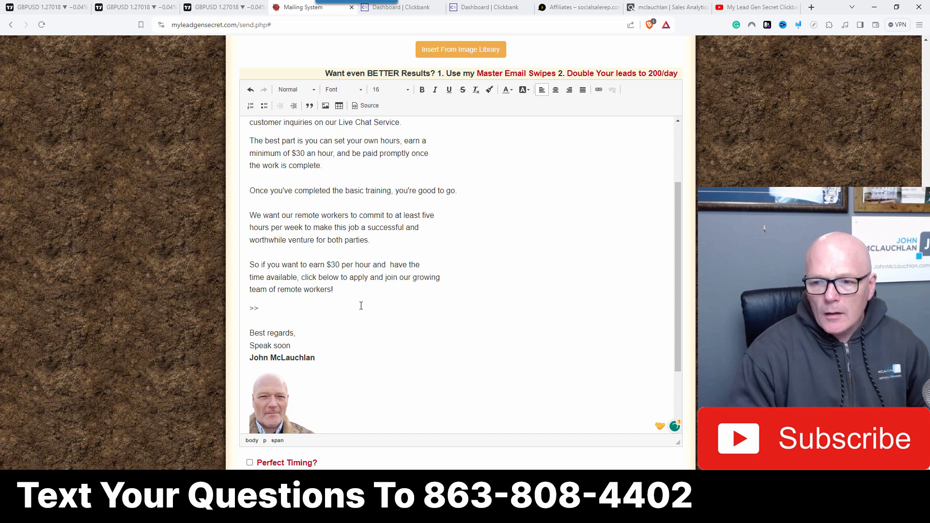
pyautogui.write('Cl')
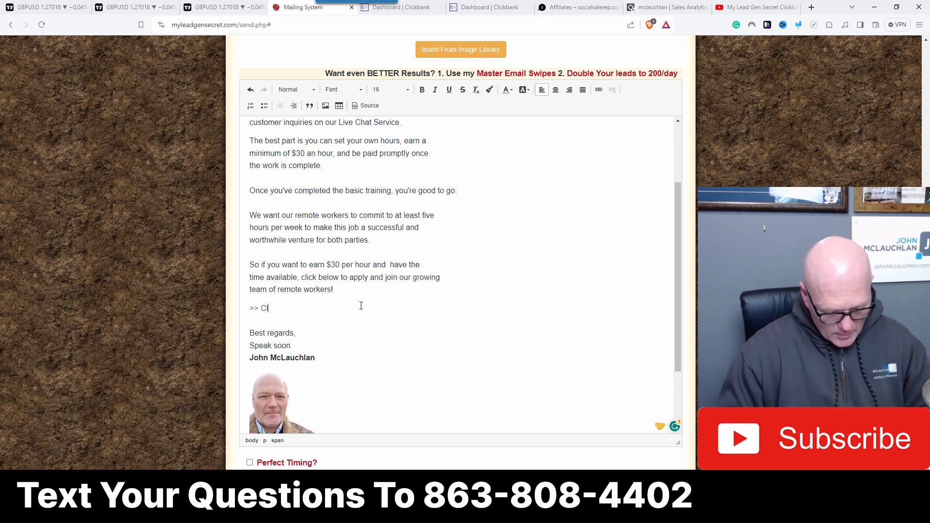
pyautogui.write('ick ')
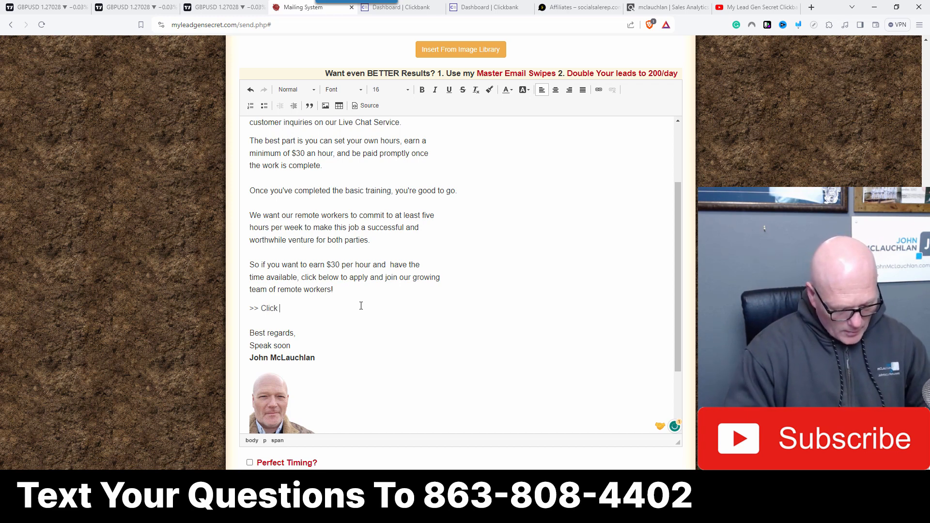
pyautogui.write('Here To')
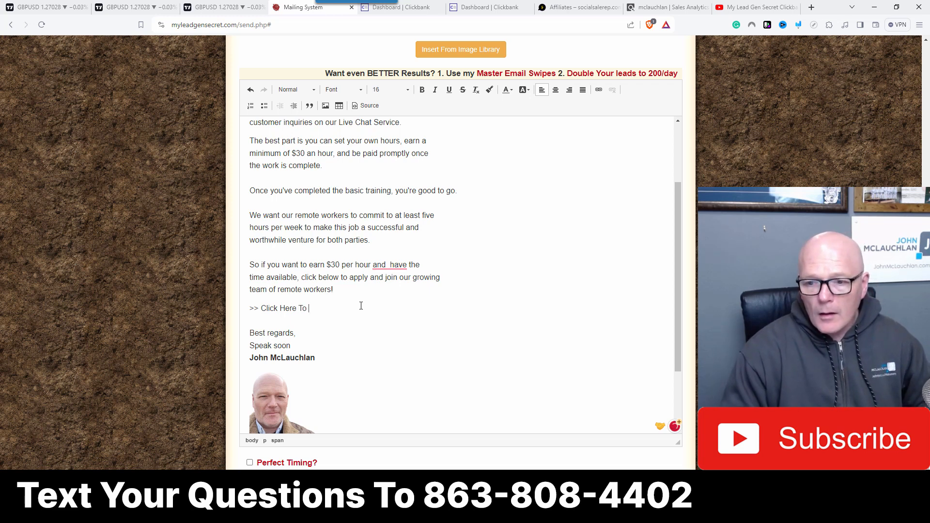
pyautogui.write(' App')
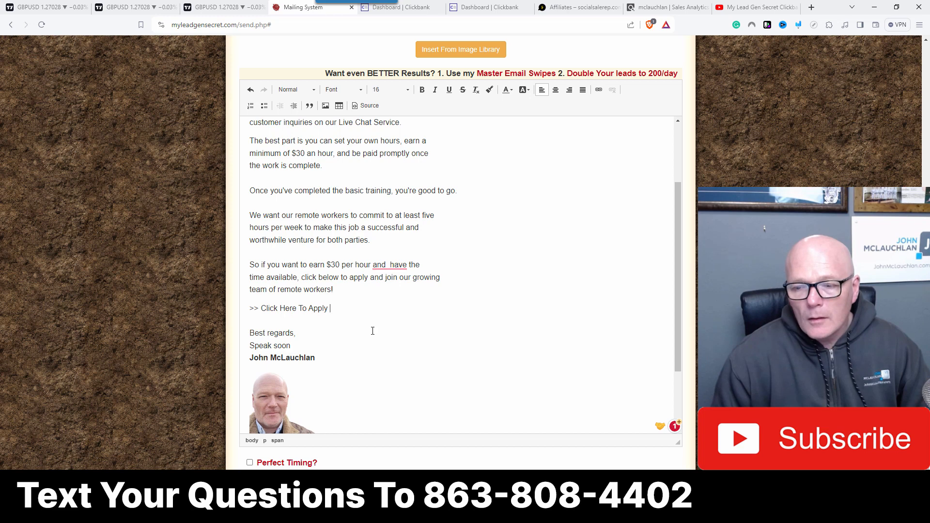
# Step: Complete the call-to-action line so it reads '>> Click Here To Apply And Join'
pyautogui.write('ly ')
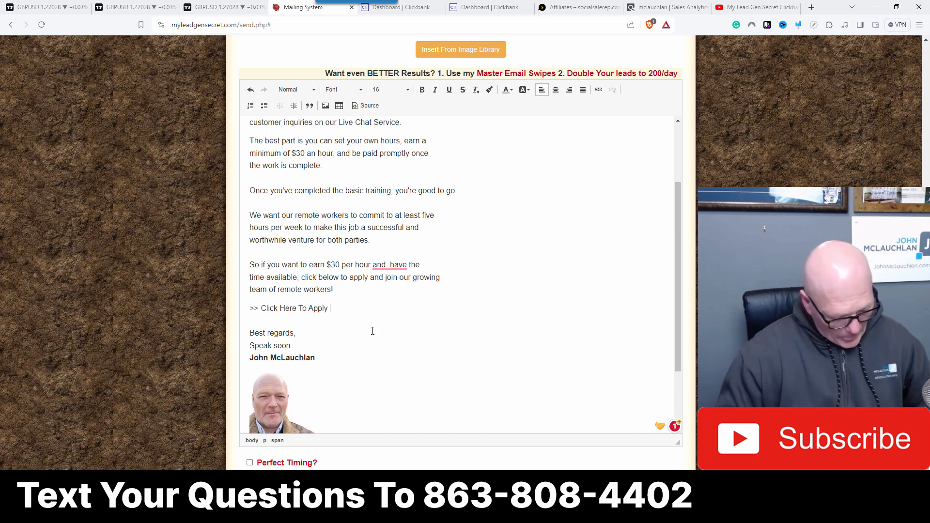
pyautogui.write('And Join')
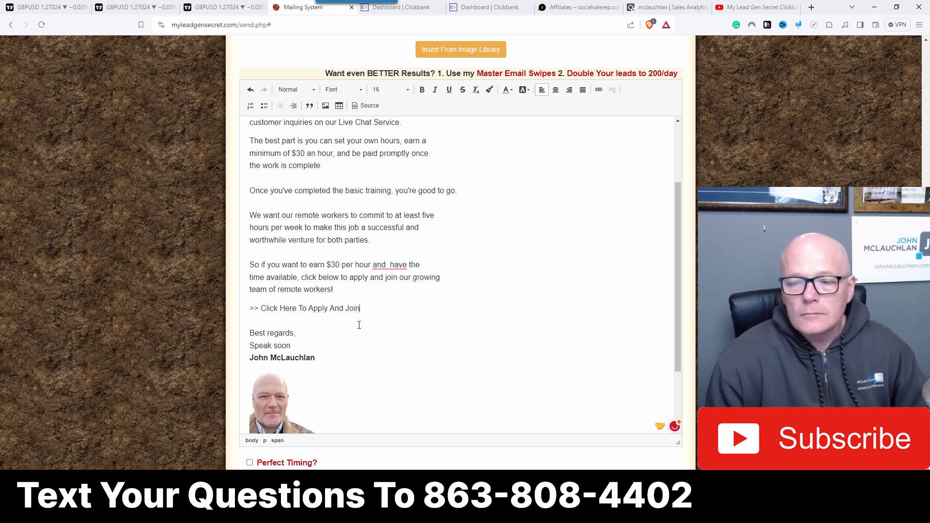
pyautogui.click(469, 320)
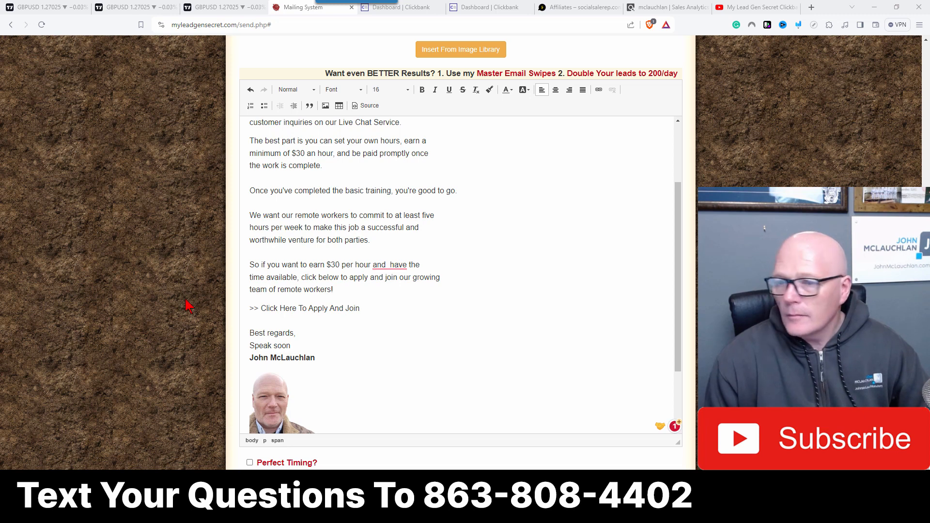
# Step: Link the 'Click Here To Apply And Join' text to the ClickBank HopLink URL pasted from the clipboard
pyautogui.moveTo(262, 308); pyautogui.dragTo(360, 310)
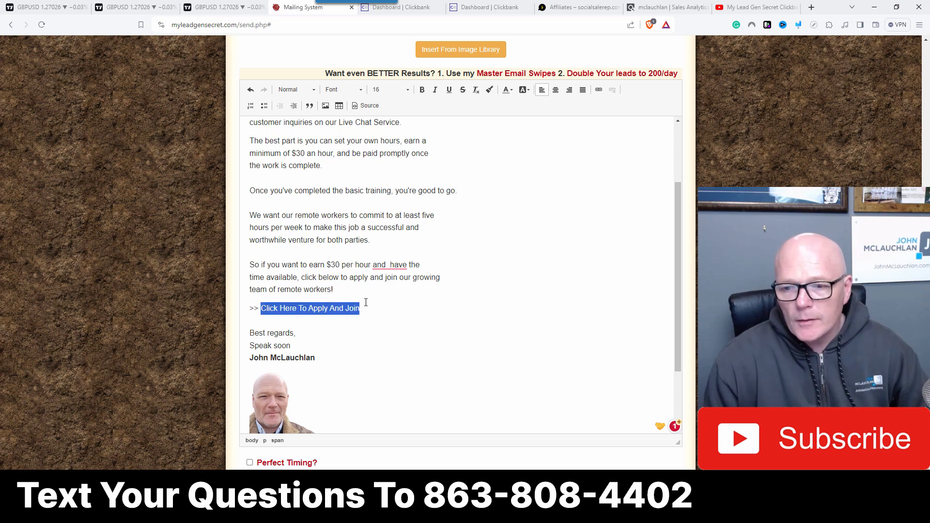
pyautogui.click(599, 90)
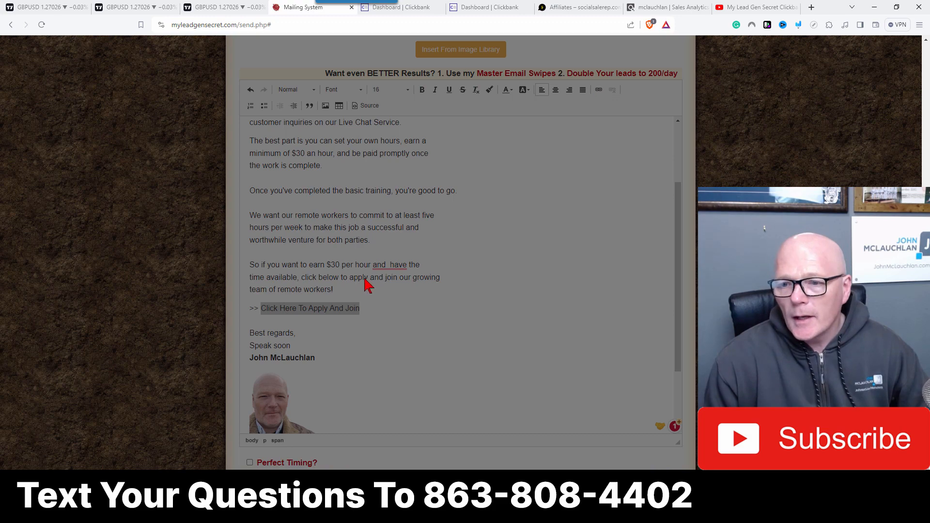
pyautogui.rightClick(420, 301)
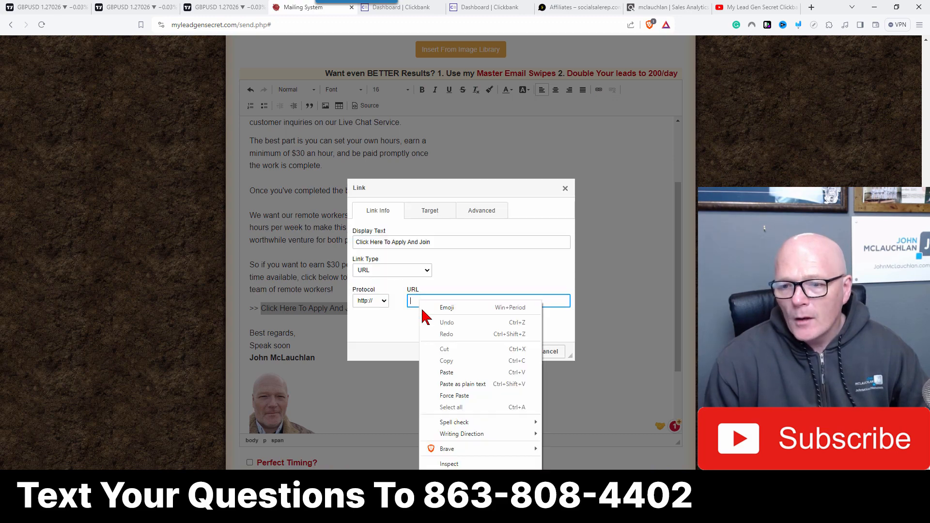
pyautogui.click(447, 379)
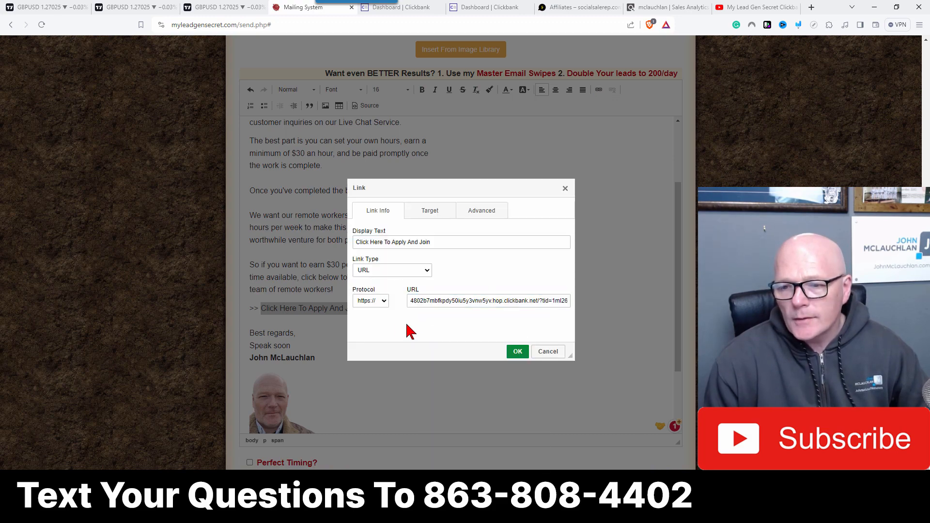
pyautogui.click(518, 351)
pyautogui.click(476, 328)
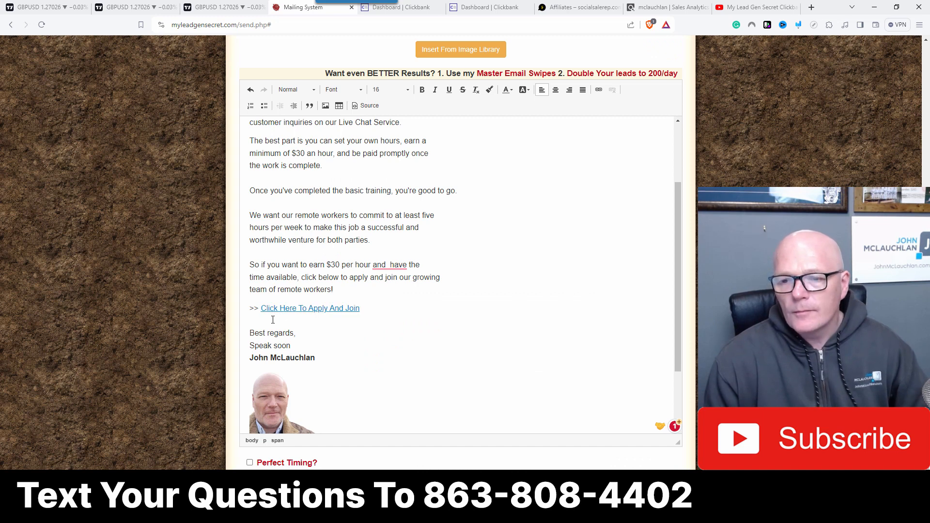
# Step: Make the 'Click Here To Apply And Join' link bold
pyautogui.moveTo(261, 309); pyautogui.dragTo(364, 309)
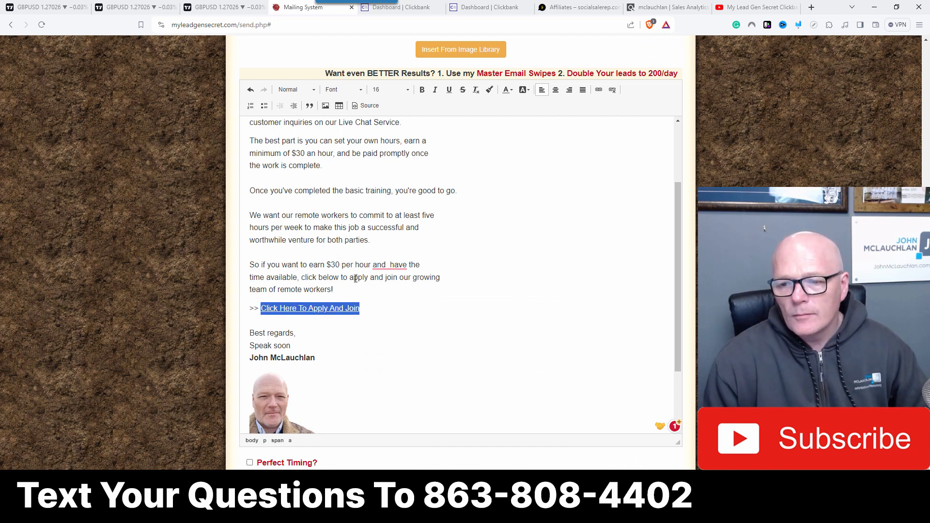
pyautogui.click(422, 90)
pyautogui.click(530, 289)
# Step: Remove the double space between 'and' and 'have', and rebreak the last paragraph so its second line starts with 'available'
pyautogui.rightClick(388, 265)
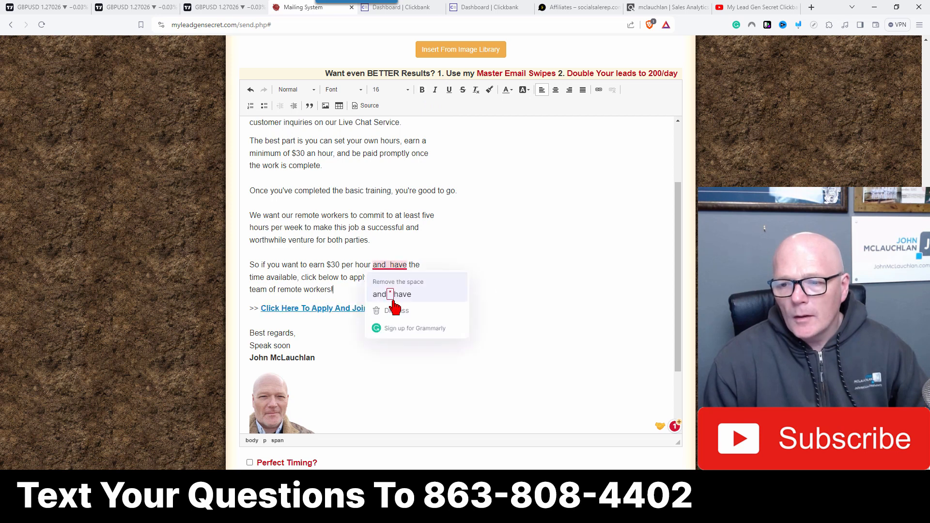
pyautogui.click(395, 297)
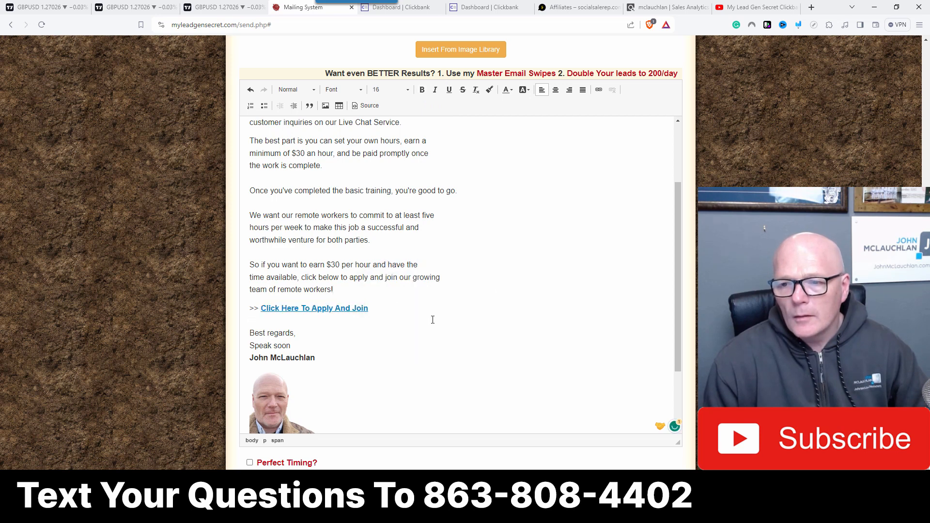
pyautogui.scroll(1, 438, 301)
pyautogui.scroll(2, 402, 199)
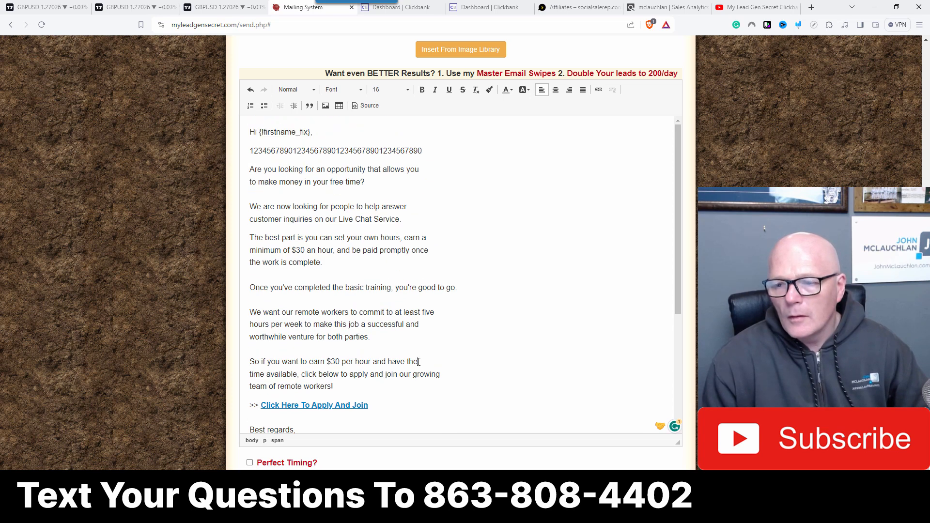
pyautogui.press('BackSpace')
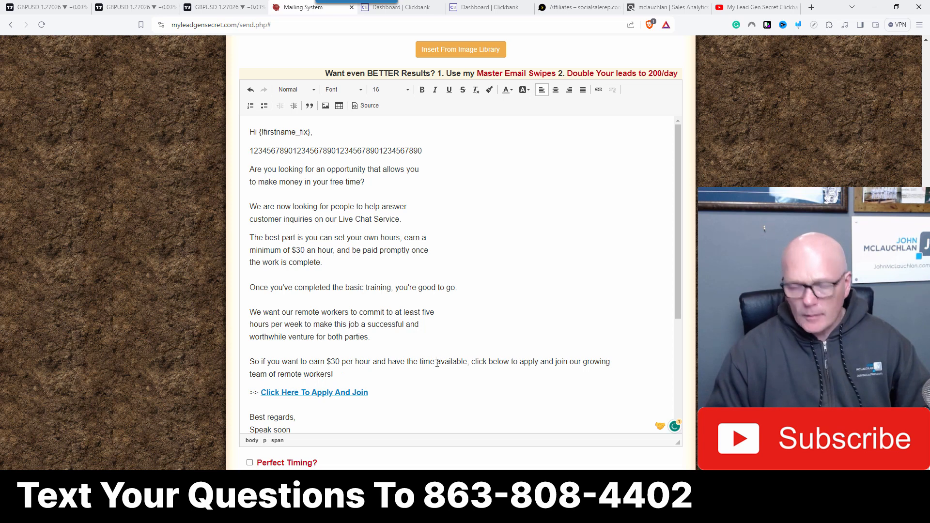
pyautogui.click(437, 363)
pyautogui.hotkey('shift', 'Return')
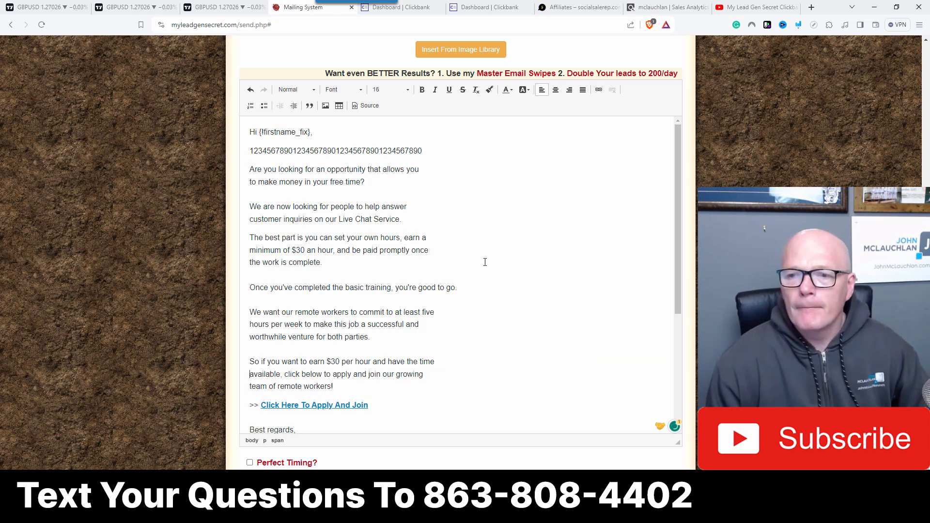
pyautogui.moveTo(423, 143); pyautogui.dragTo(188, 148)
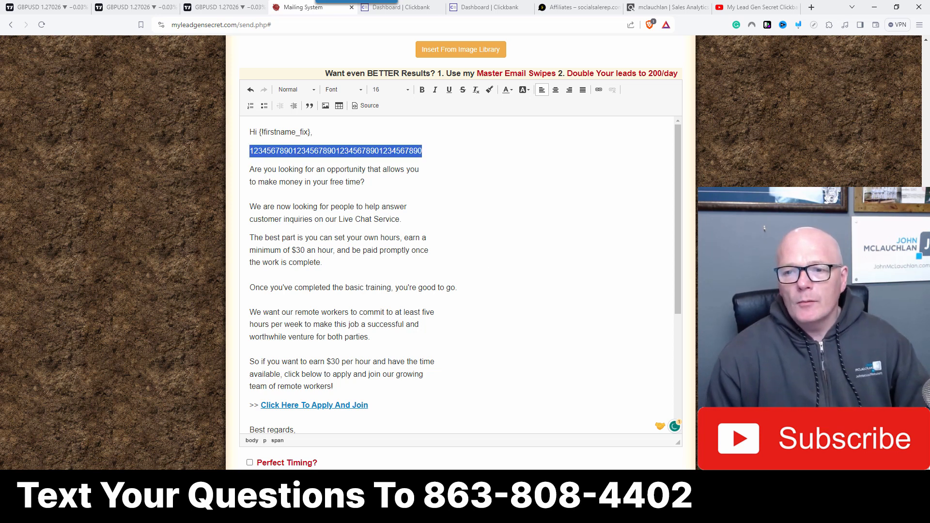
pyautogui.press('Delete')
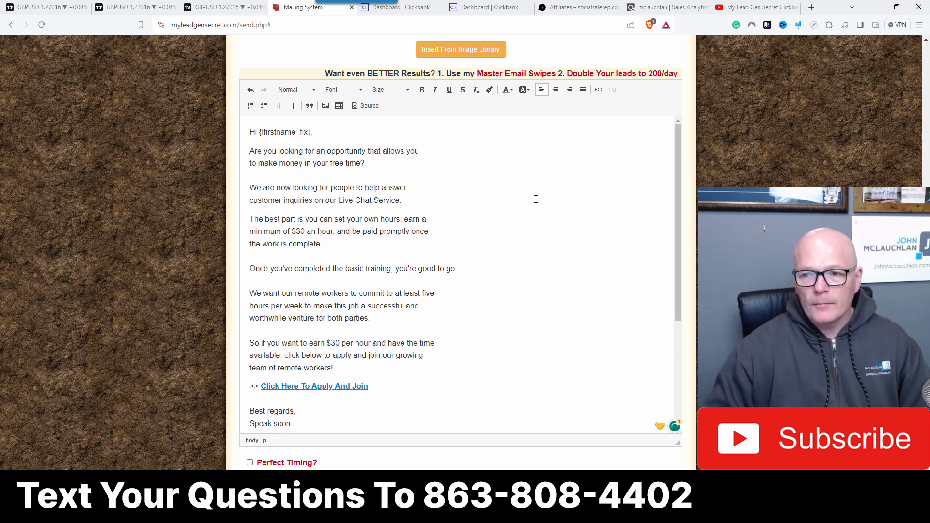
# Step: Add a new line 'Click Here For The Details' below the Live Chat Service paragraph, fixing the typo in 'Here'
pyautogui.click(536, 200)
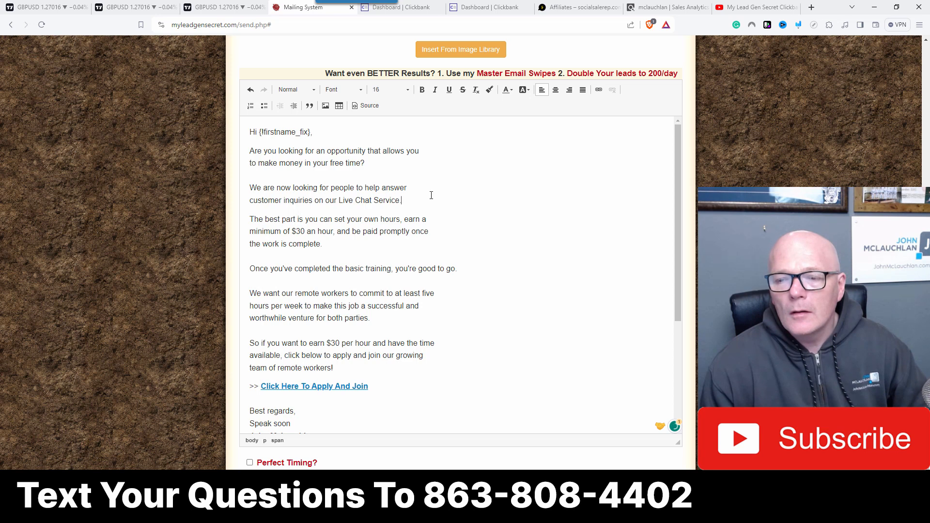
pyautogui.click(463, 200)
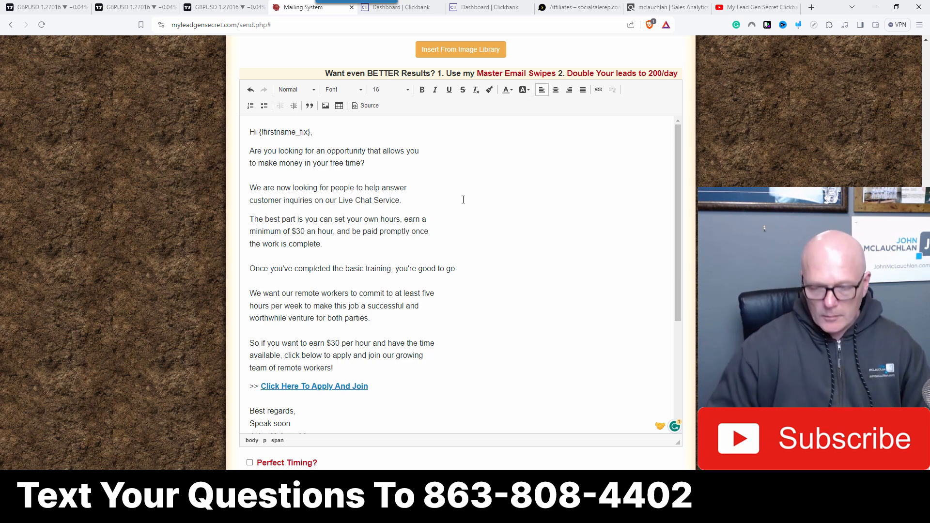
pyautogui.press('Return')
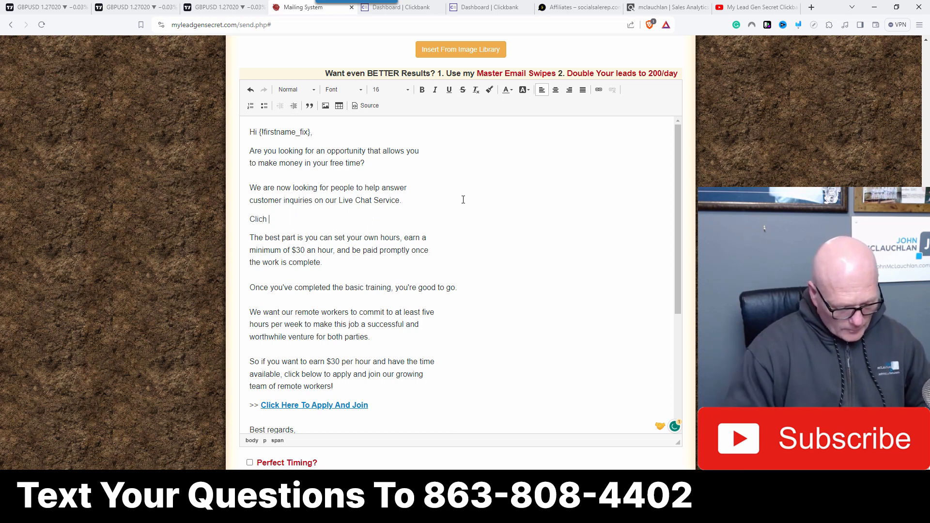
pyautogui.write('Clich')
pyautogui.press('BackSpace')
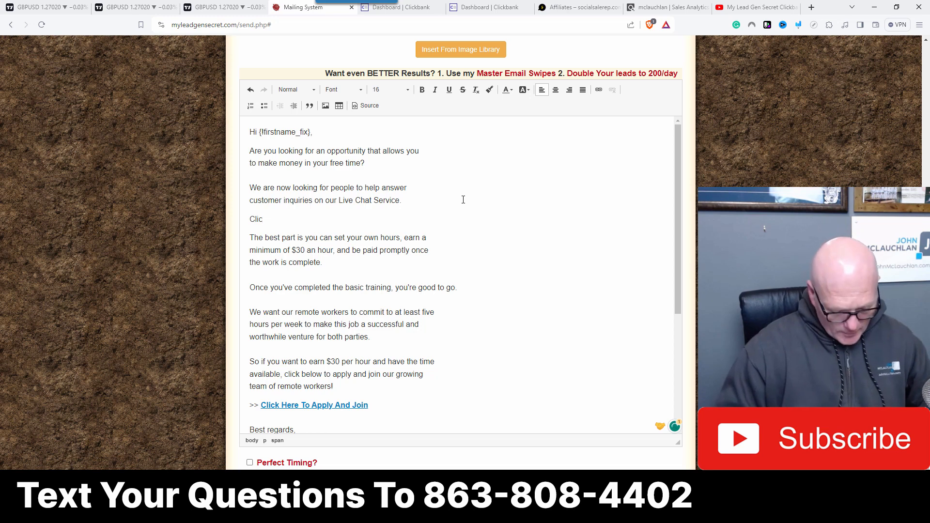
pyautogui.write('k Ger')
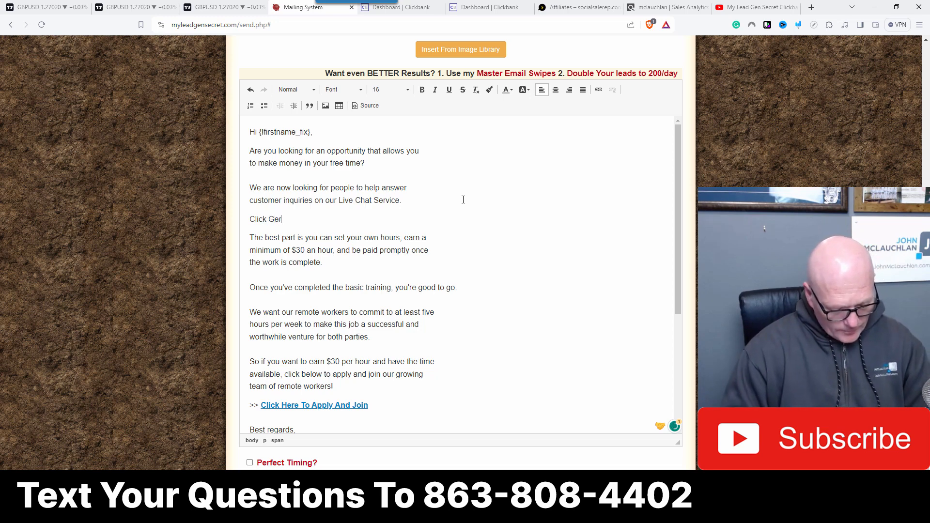
pyautogui.write('e For ')
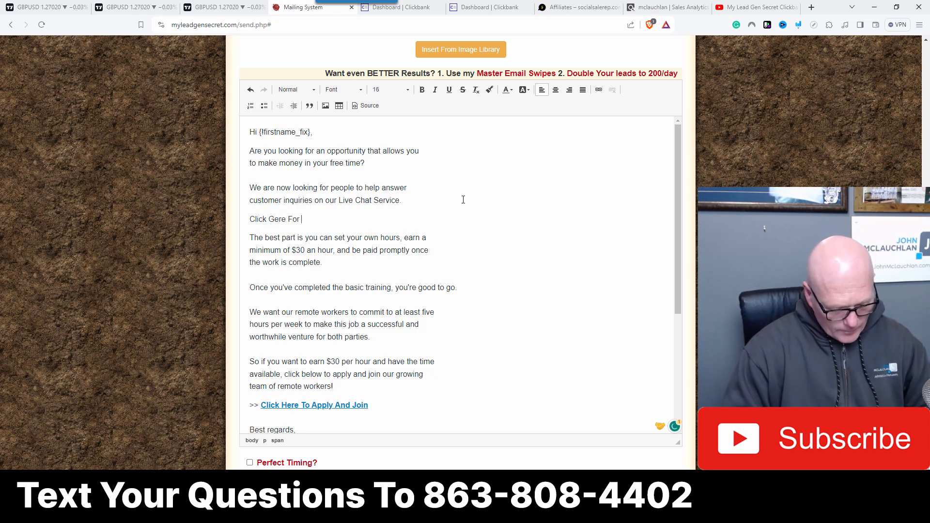
pyautogui.write('The Details')
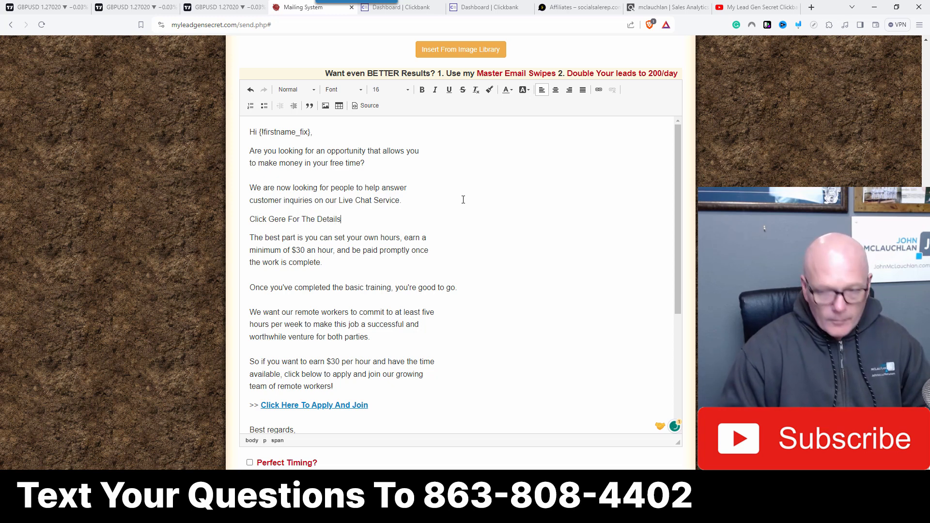
pyautogui.click(269, 219)
pyautogui.press('Delete')
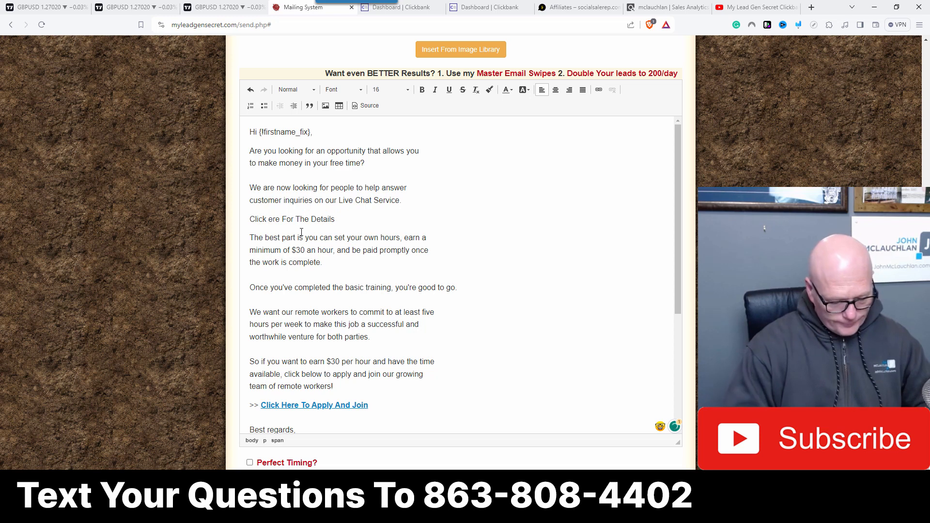
pyautogui.write('H')
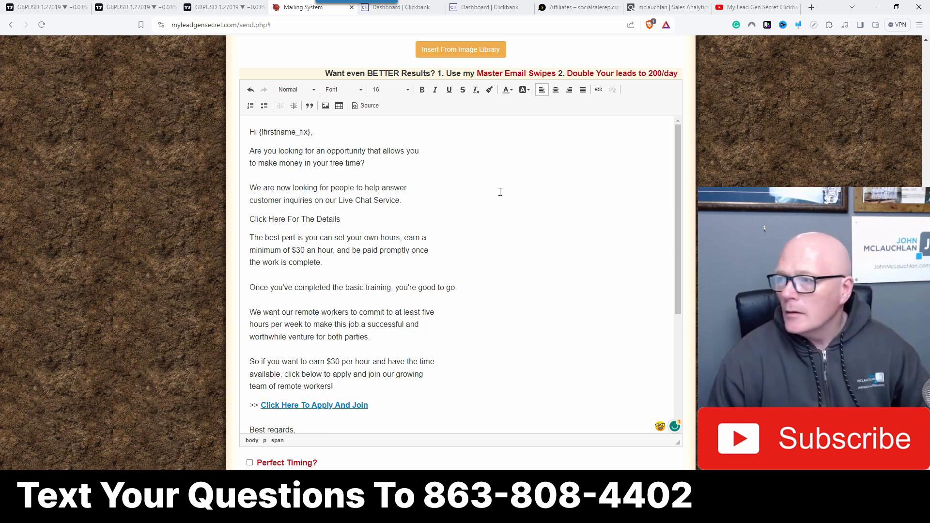
# Step: Link 'Click Here For The Details' to the ClickBank HopLink URL pasted from the clipboard
pyautogui.moveTo(249, 219); pyautogui.dragTo(357, 217)
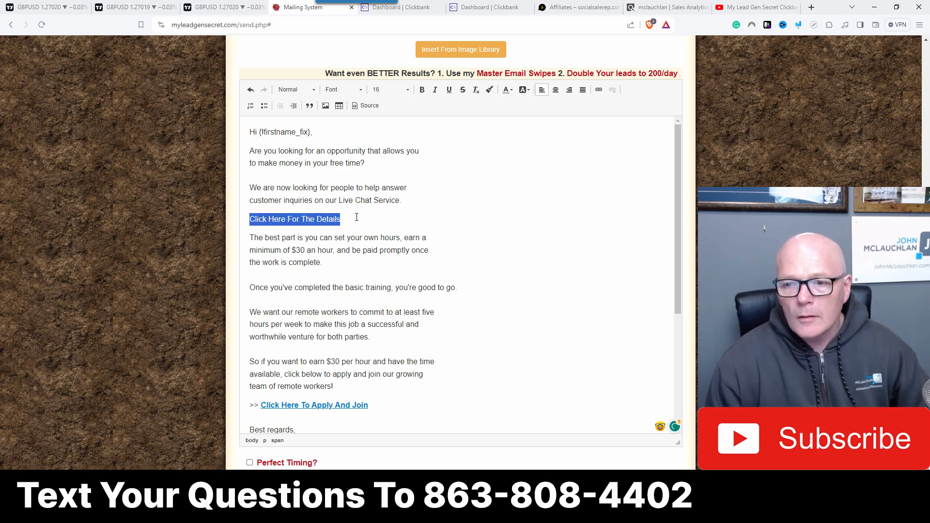
pyautogui.click(599, 90)
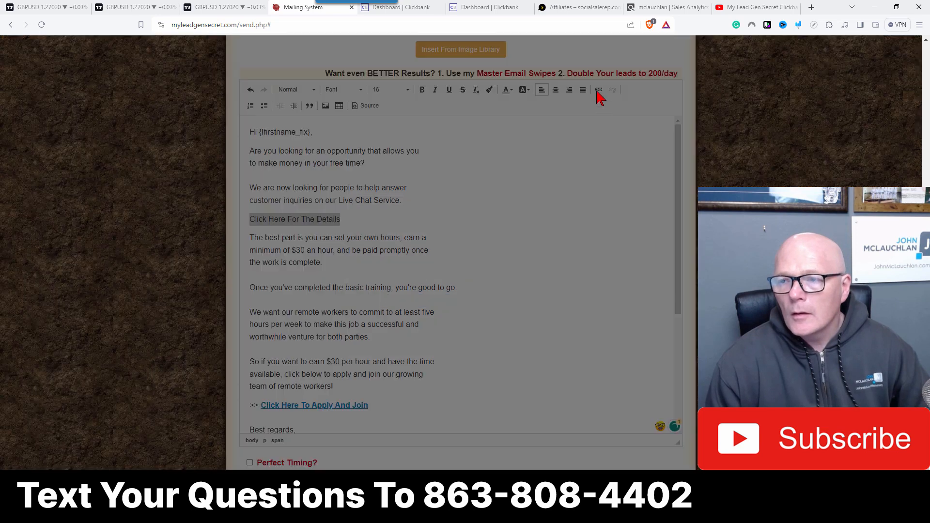
pyautogui.rightClick(434, 301)
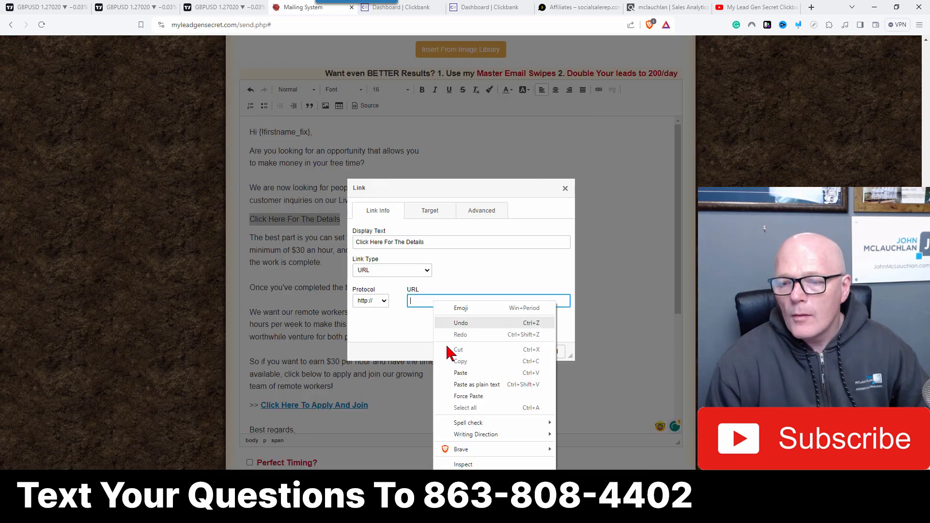
pyautogui.click(460, 372)
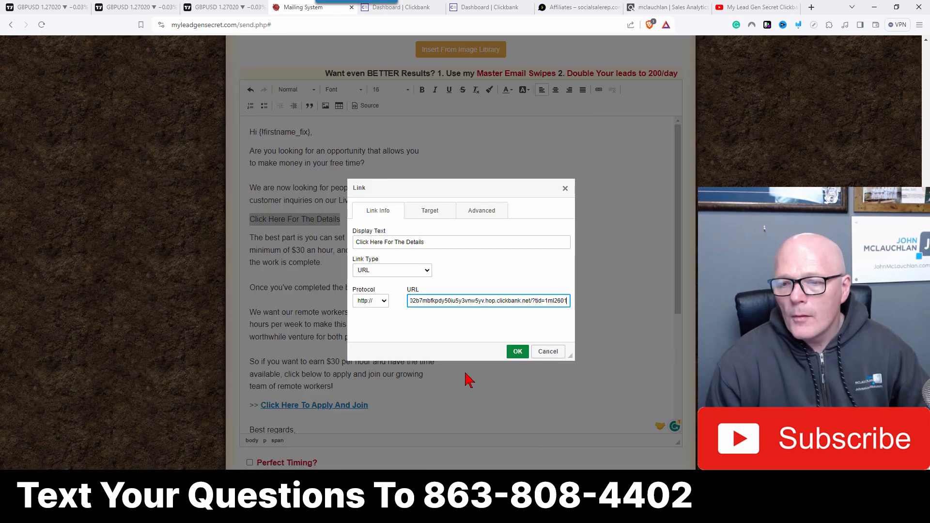
pyautogui.click(518, 352)
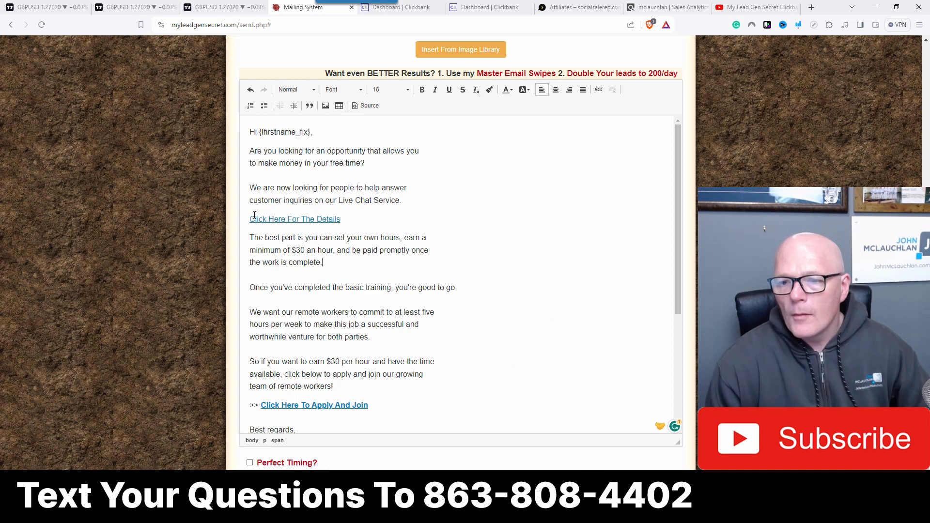
# Step: Make the 'Click Here For The Details' link bold
pyautogui.moveTo(251, 219); pyautogui.dragTo(342, 219)
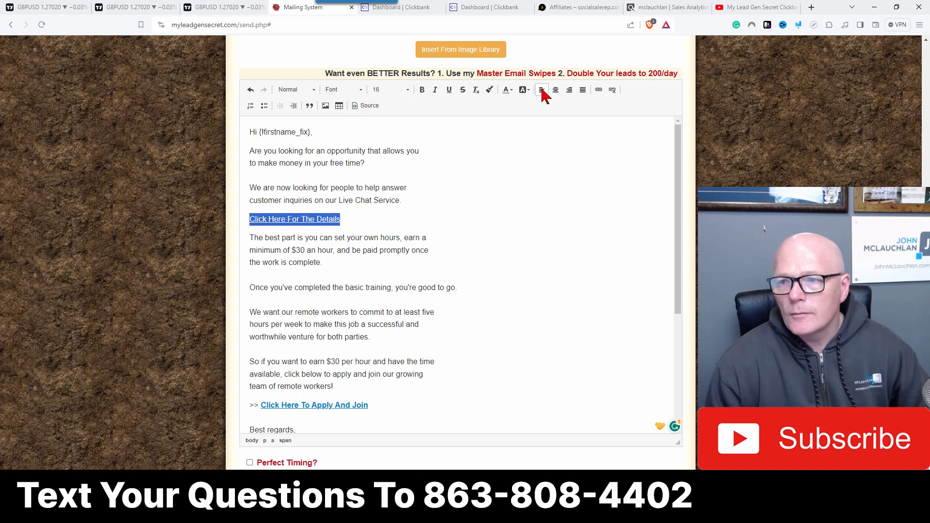
pyautogui.click(423, 89)
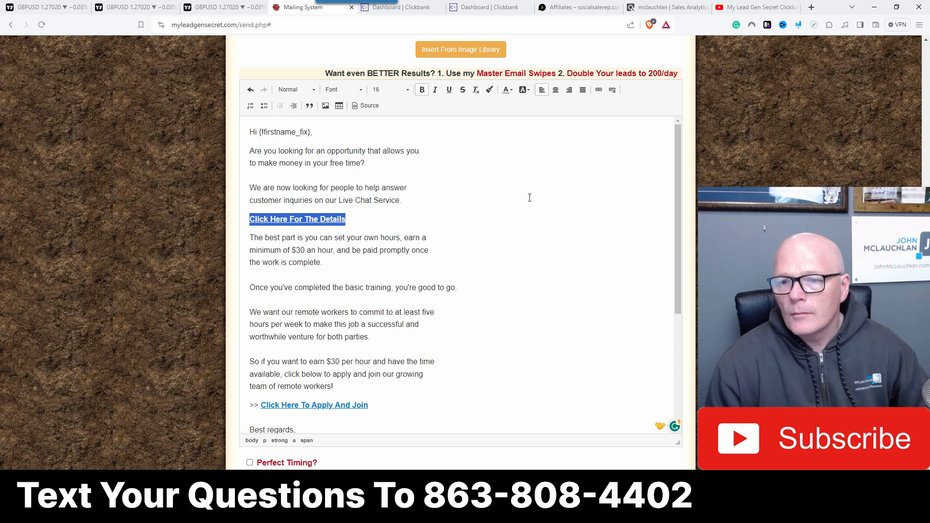
pyautogui.click(530, 198)
pyautogui.scroll(-2, 524, 218)
pyautogui.scroll(2, 524, 221)
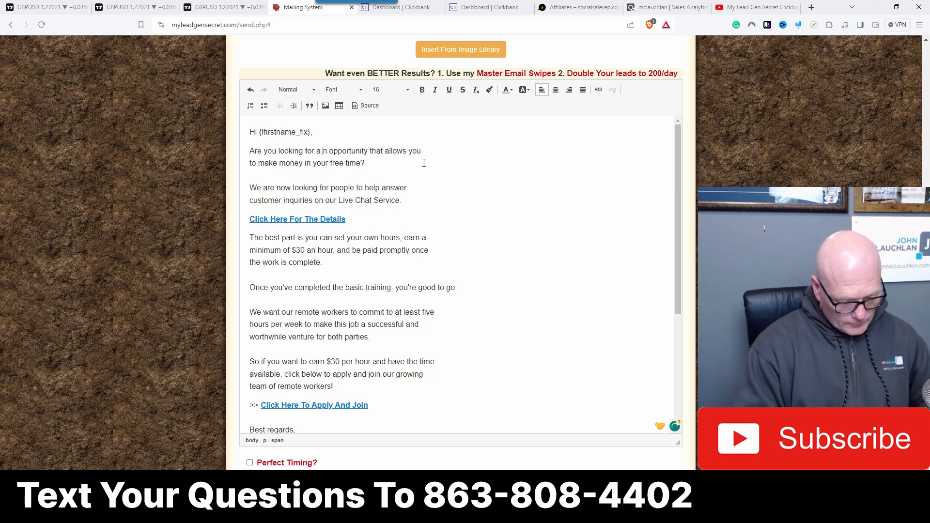
# Step: Insert '$30 per hour' before 'opportunity' in the opening question
pyautogui.write('$')
pyautogui.write('30 per')
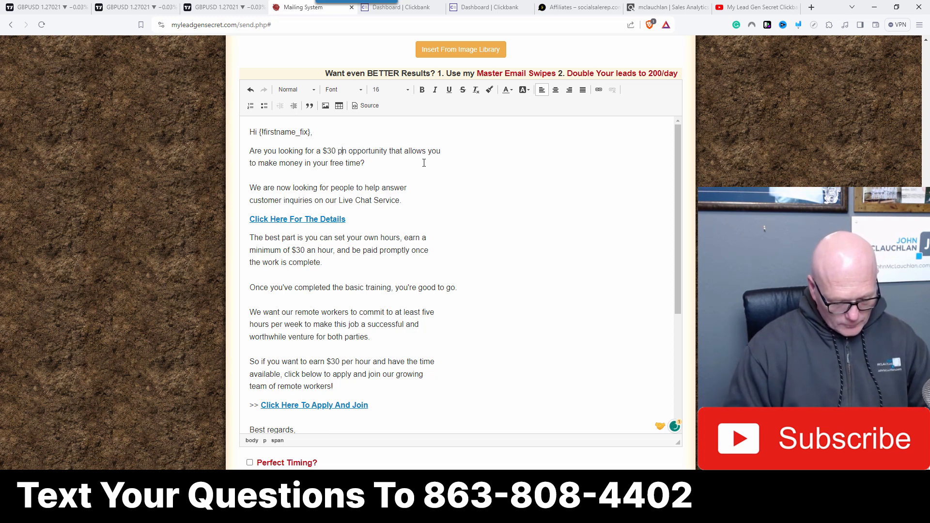
pyautogui.write(' hour ')
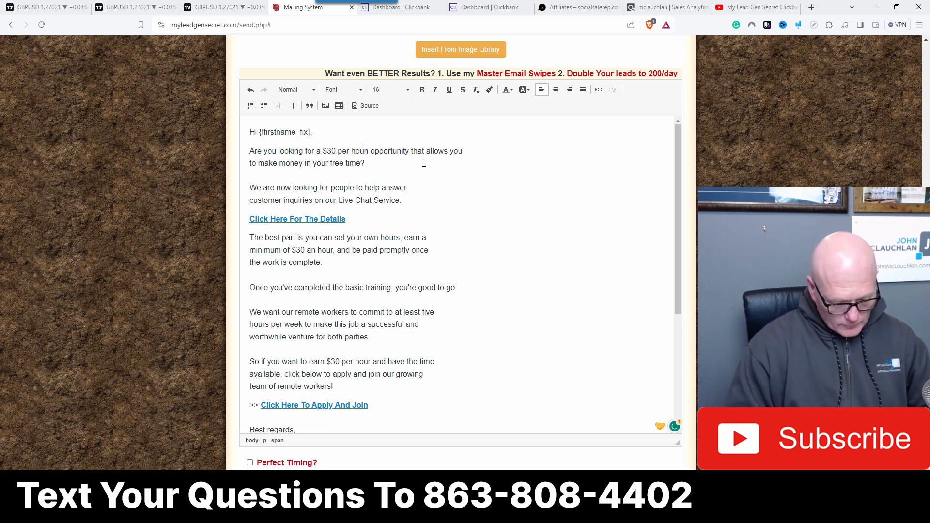
pyautogui.write('job')
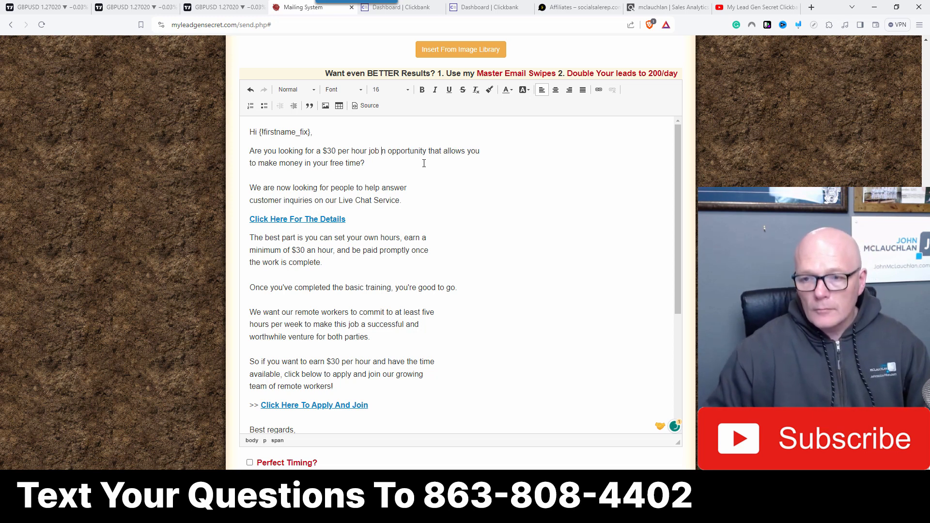
# Step: Replace 'opportunity' with 'job' after '$30 per hour' in the opening question
pyautogui.press('Delete')
pyautogui.press('Delete')
pyautogui.press('Delete')
pyautogui.press('Delete')
pyautogui.press('Delete')
pyautogui.press('Delete')
pyautogui.press('Delete')
pyautogui.press('Delete')
pyautogui.press('Delete')
pyautogui.press('Delete')
pyautogui.press('Delete')
pyautogui.press('Delete')
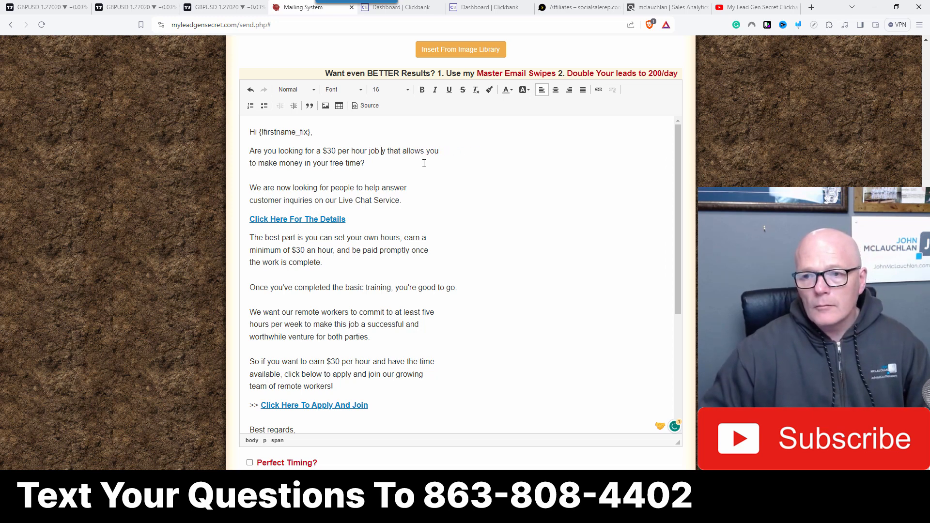
pyautogui.press('Delete')
# Step: Rewrite the rest of the opening question as 'that you can do from home'
pyautogui.click(460, 176)
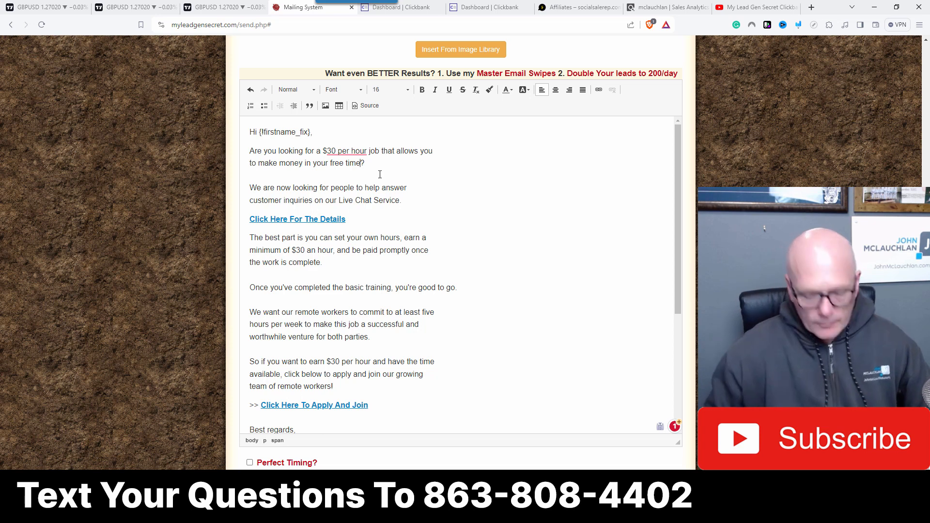
pyautogui.write('from ho')
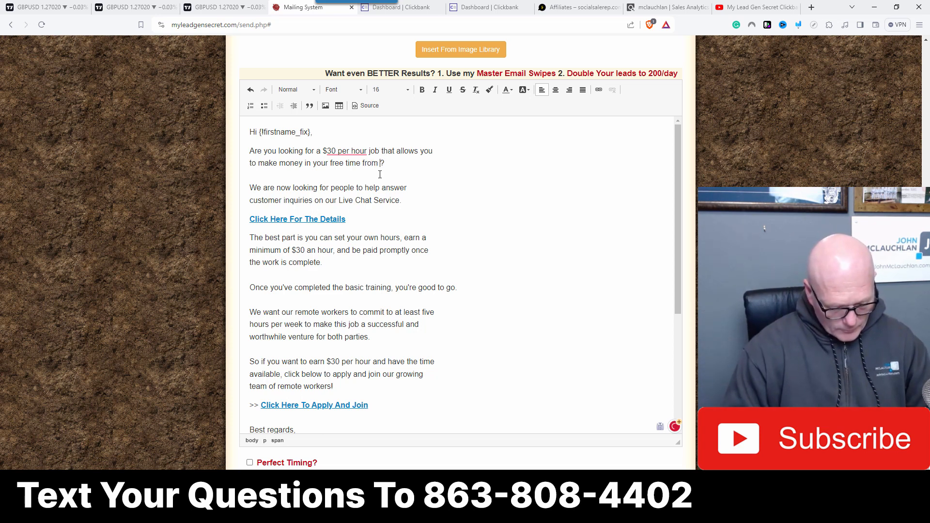
pyautogui.write('me')
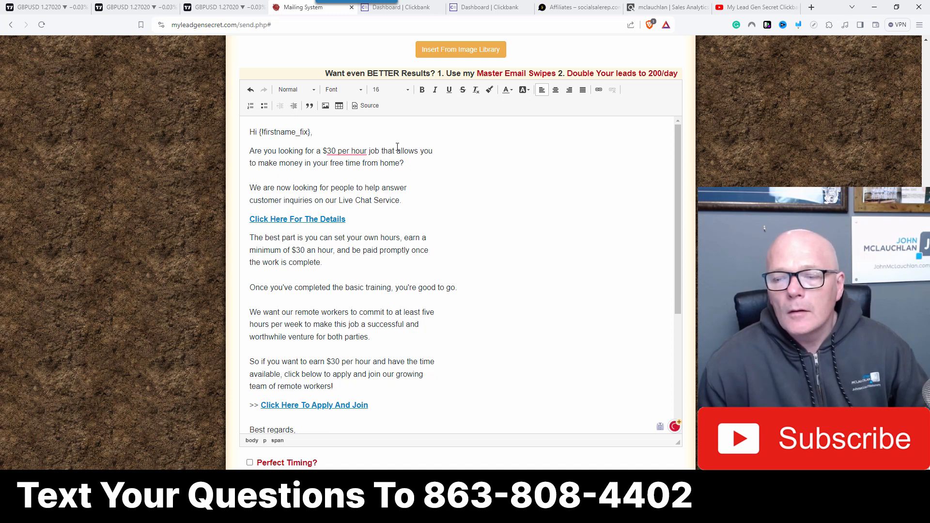
pyautogui.moveTo(397, 151); pyautogui.dragTo(361, 163)
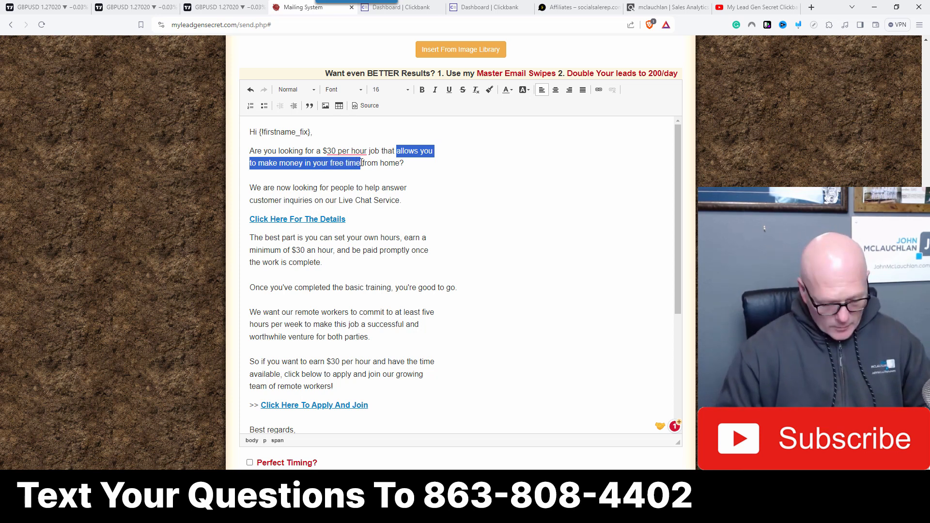
pyautogui.write('yopu ca')
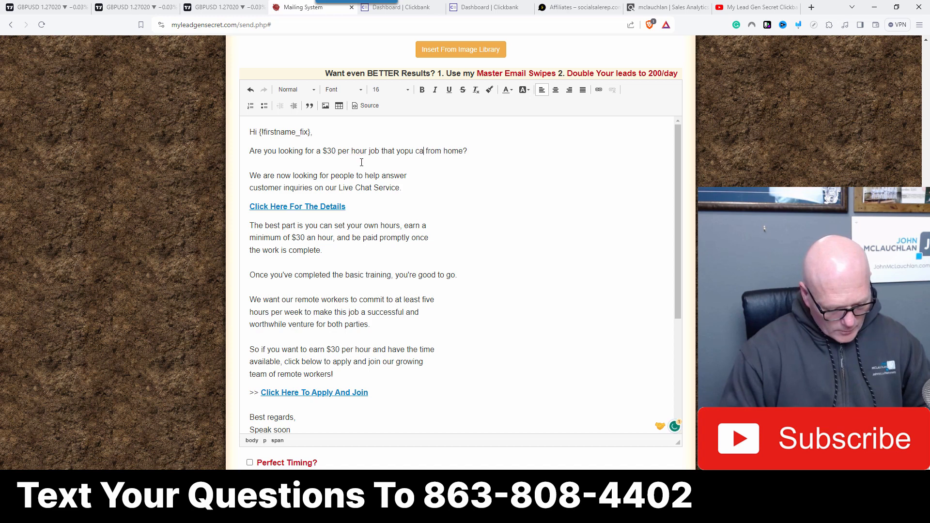
pyautogui.write('n do fro')
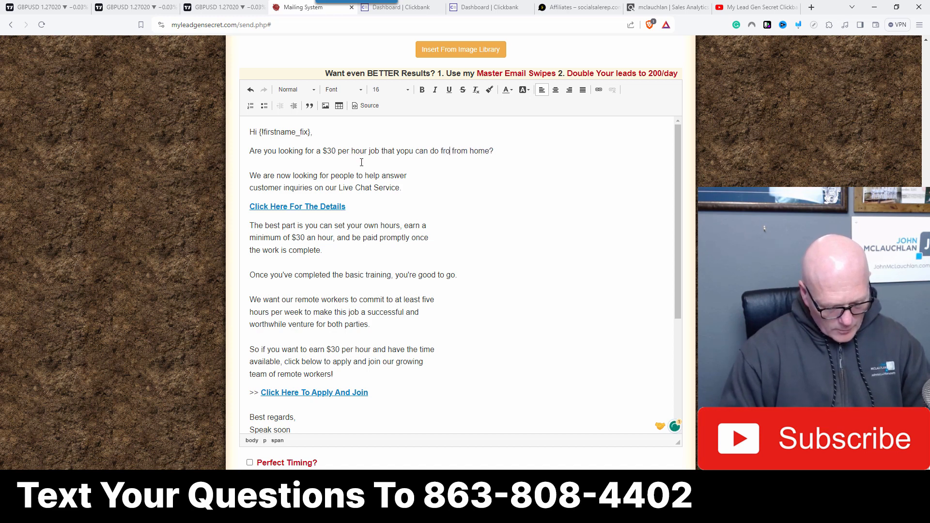
pyautogui.write('m home')
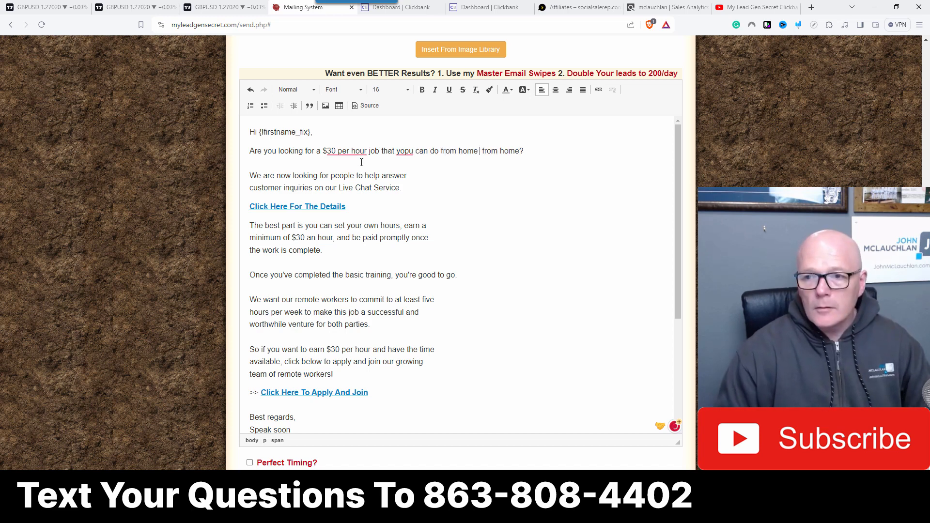
pyautogui.press('Delete')
pyautogui.press('Delete')
pyautogui.press('Delete')
pyautogui.press('Delete')
pyautogui.press('Delete')
pyautogui.press('Delete')
pyautogui.press('Delete')
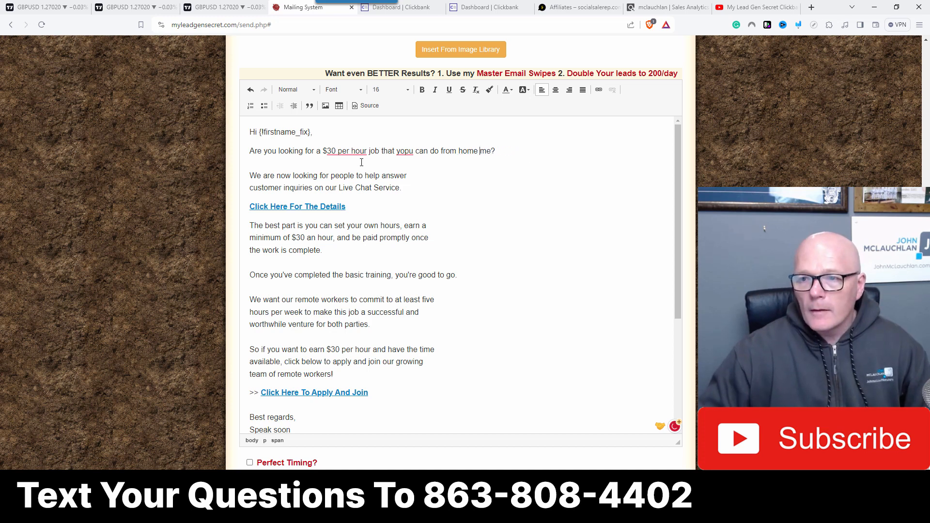
pyautogui.press('Delete')
pyautogui.press('Delete')
pyautogui.press('Delete')
pyautogui.press('BackSpace')
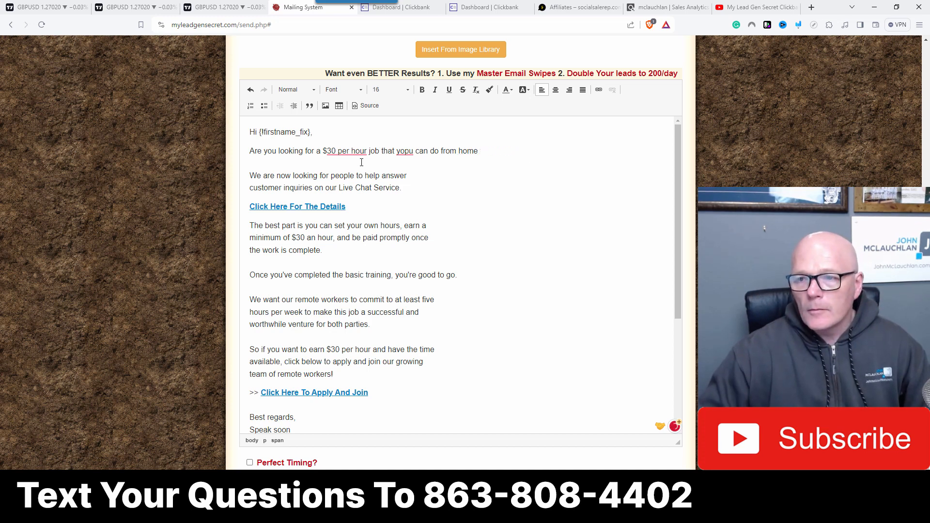
# Step: Correct the misspelt 'you' and break the opening question onto a new line after 'that you'
pyautogui.rightClick(406, 151)
pyautogui.click(397, 176)
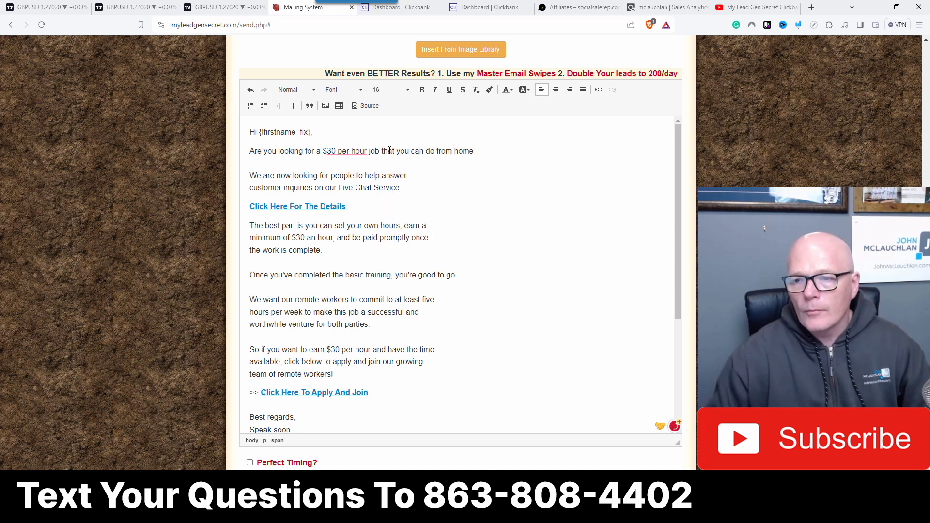
pyautogui.click(412, 151)
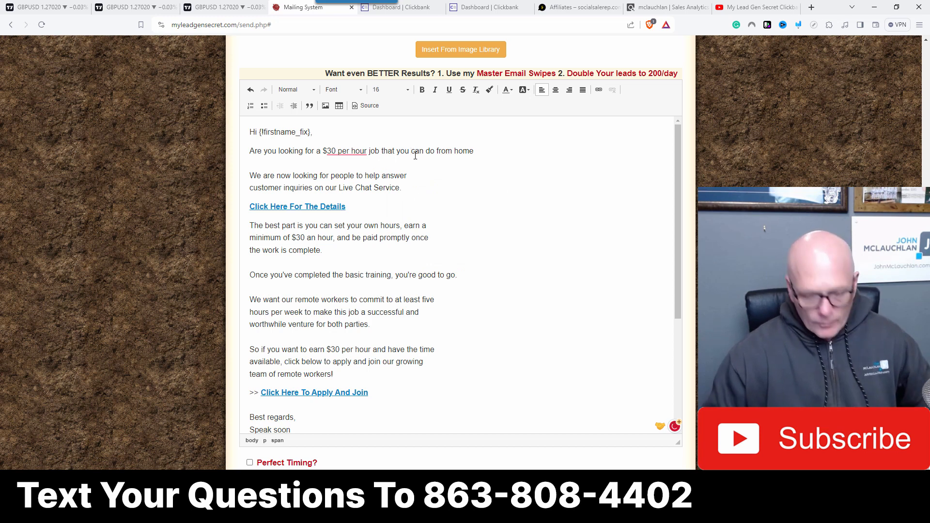
pyautogui.hotkey('shift', 'Return')
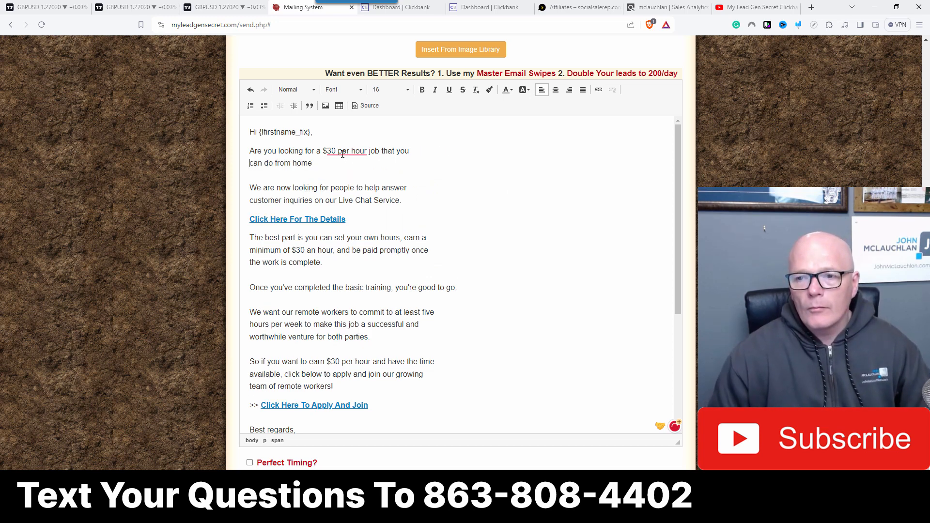
# Step: End the opening question with a question mark and dismiss the grammar suggestions on it
pyautogui.moveTo(343, 154)
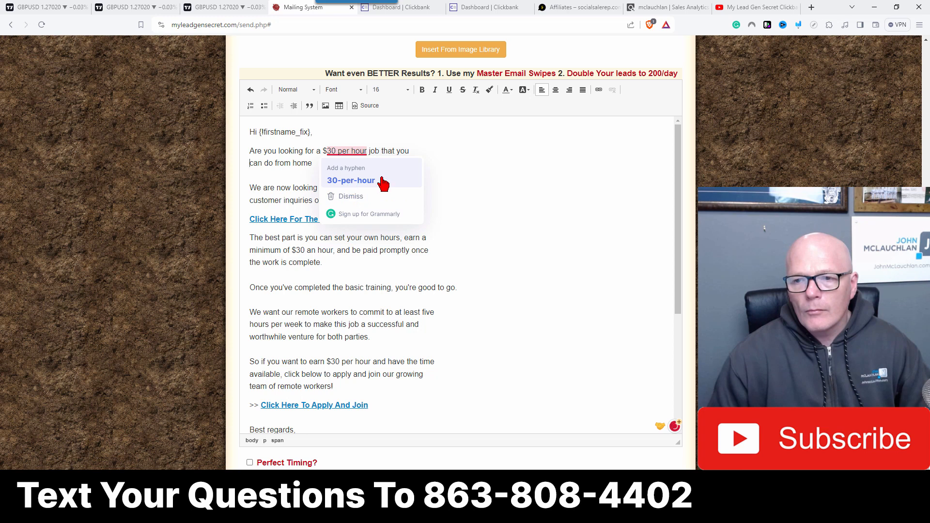
pyautogui.click(476, 170)
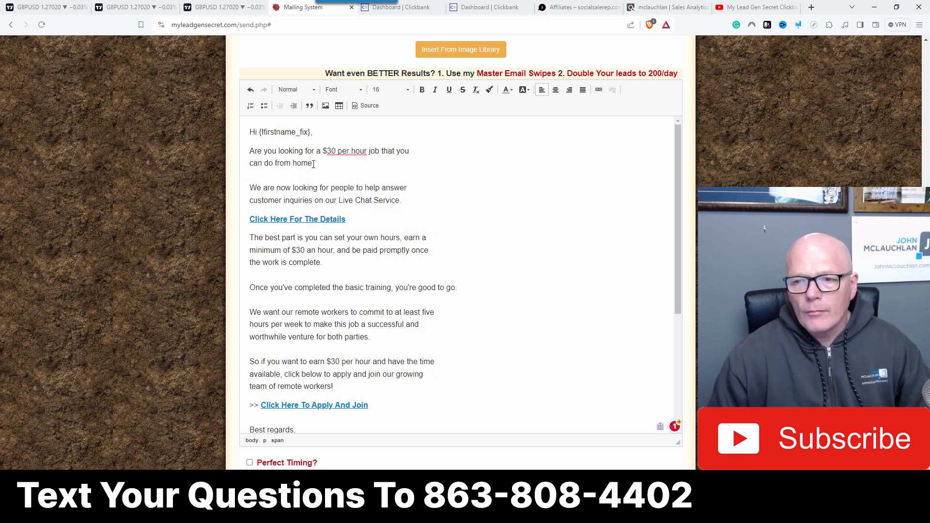
pyautogui.write('?')
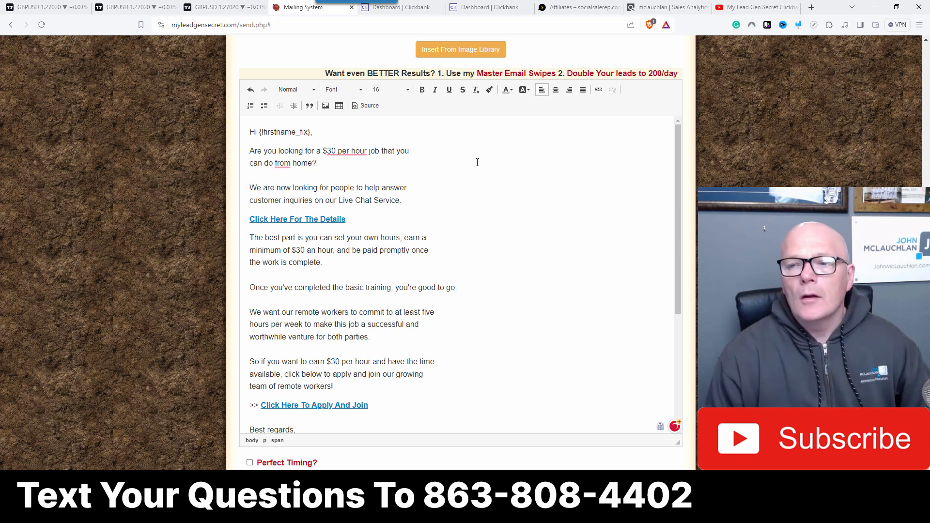
pyautogui.moveTo(280, 163)
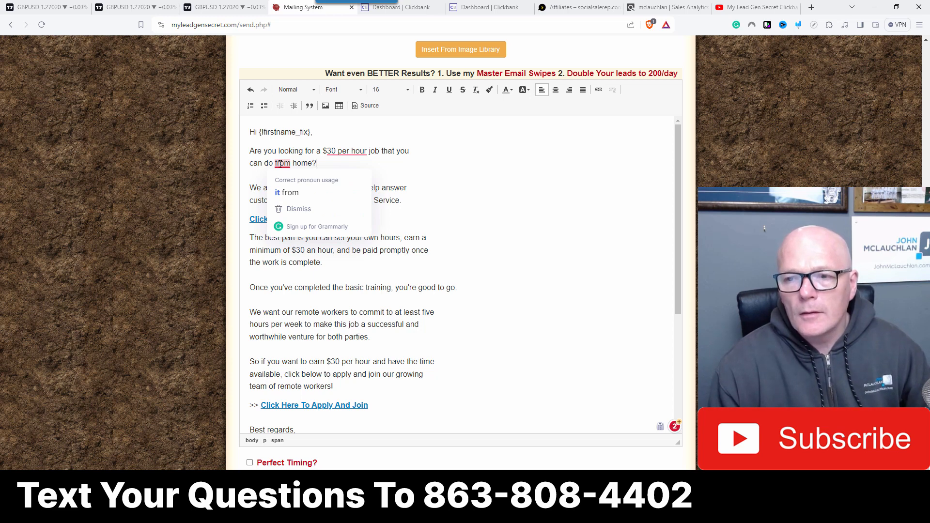
pyautogui.click(297, 209)
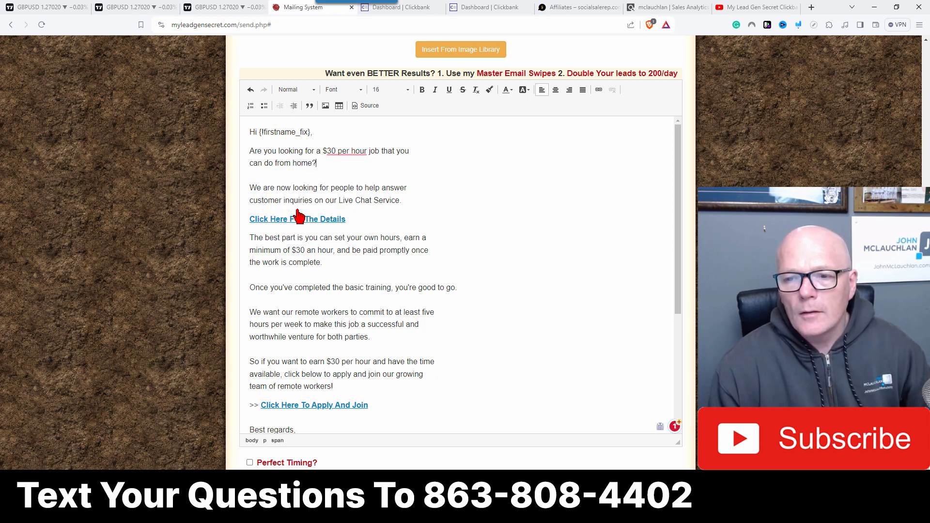
pyautogui.moveTo(345, 151)
pyautogui.click(350, 196)
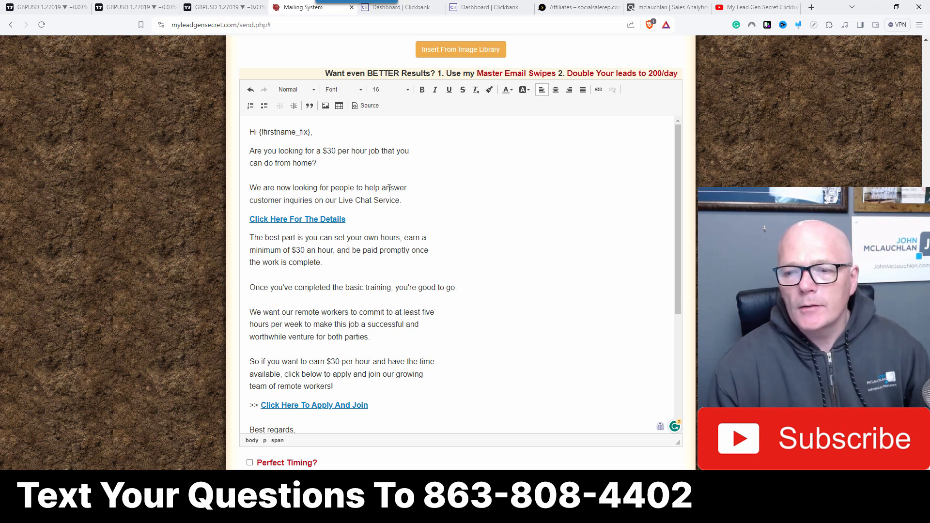
# Step: Delete the 'Best regards' line from the email's sign-off
pyautogui.scroll(-4, 480, 235)
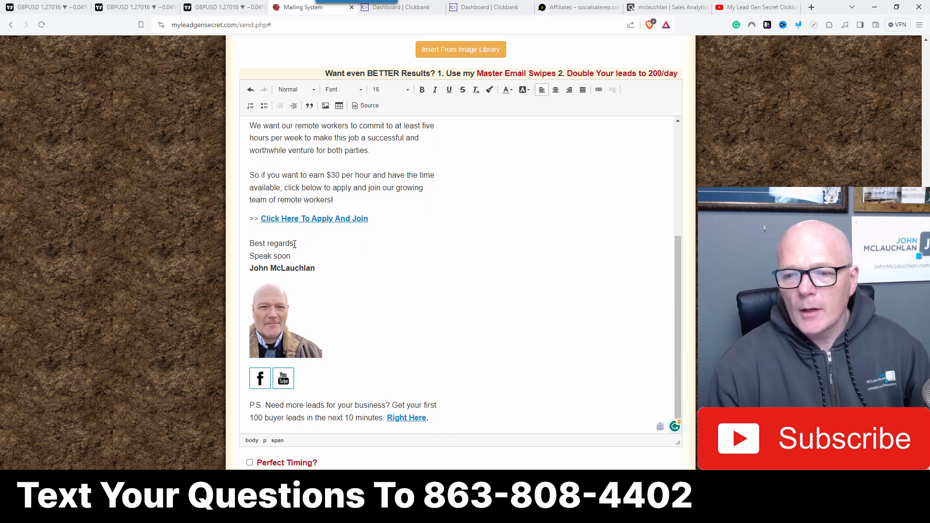
pyautogui.moveTo(295, 243); pyautogui.dragTo(239, 243)
pyautogui.press('BackSpace')
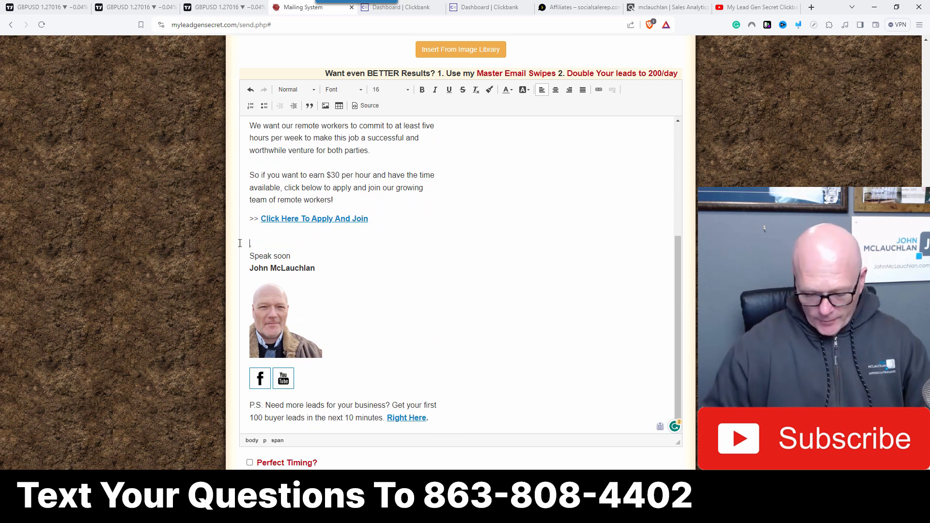
pyautogui.click(360, 270)
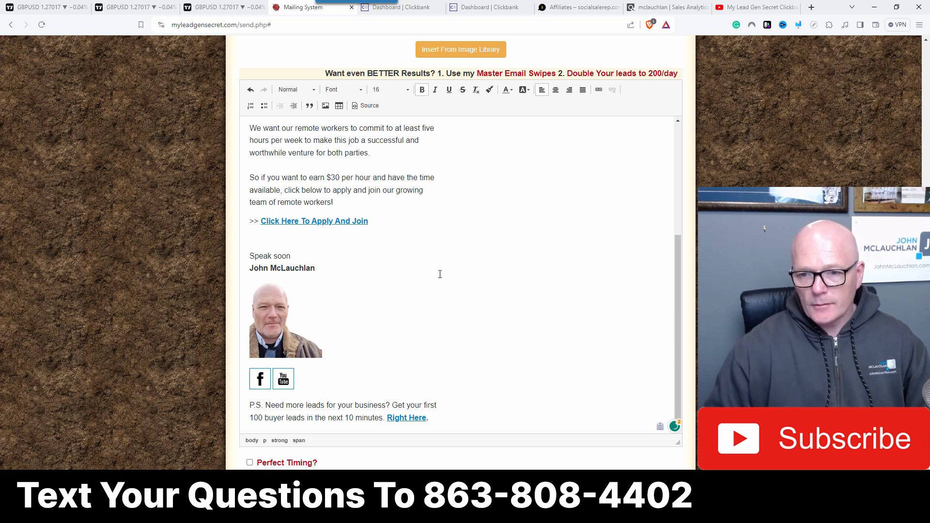
# Step: Change the subject line to start with '$30 Per Hour' instead of the price range
pyautogui.scroll(-1, 440, 275)
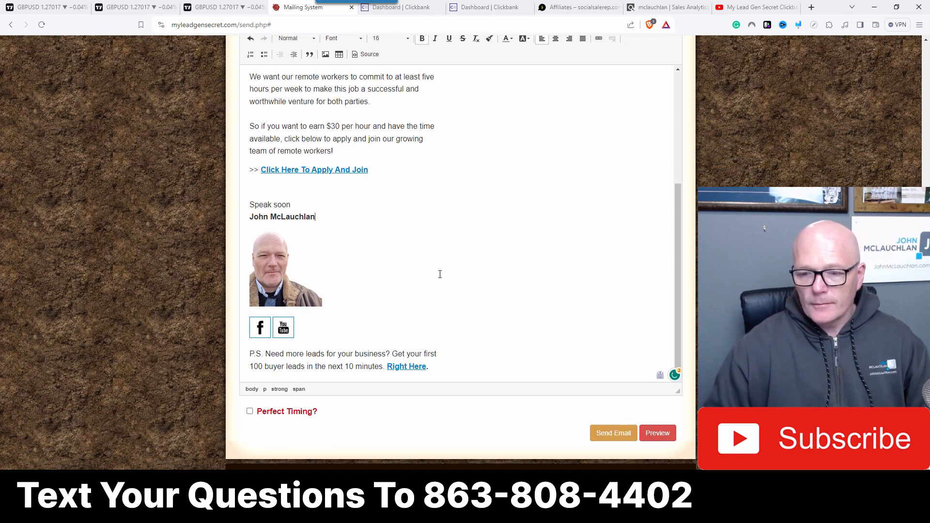
pyautogui.scroll(5, 426, 270)
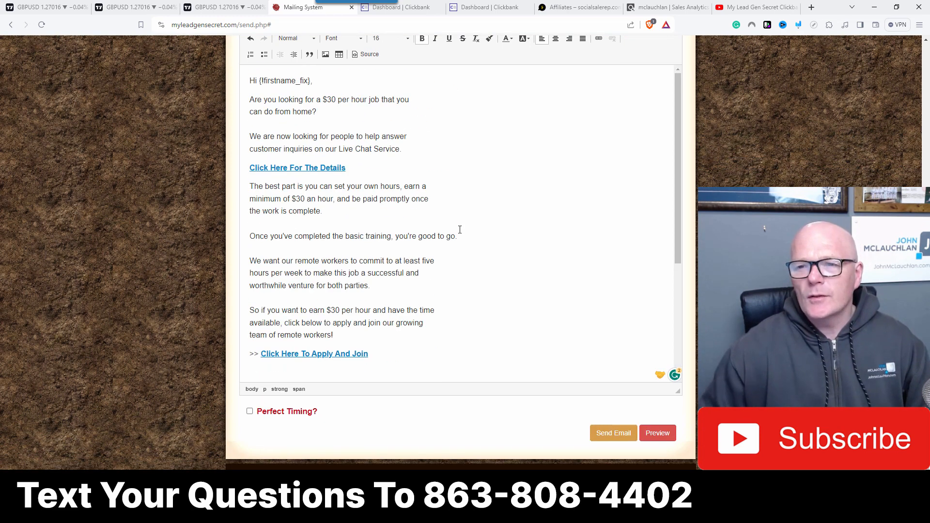
pyautogui.scroll(6, 563, 274)
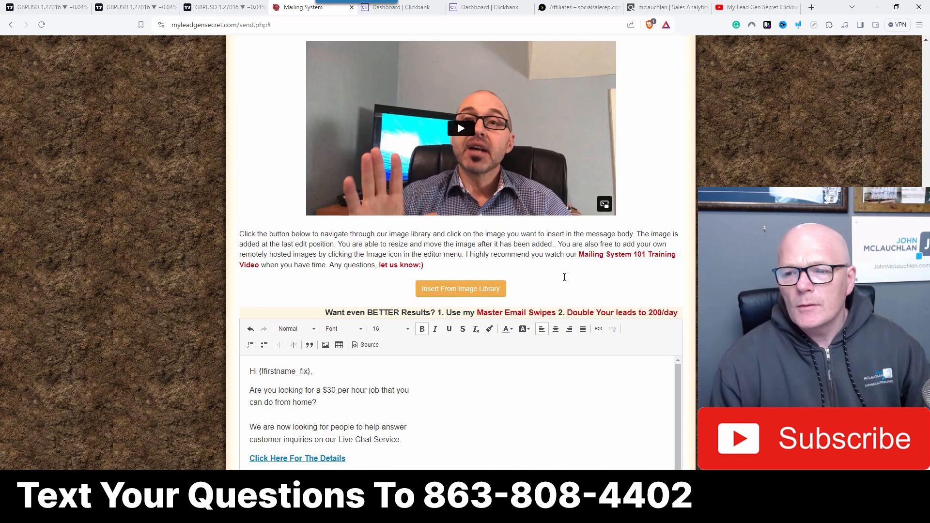
pyautogui.scroll(-1, 565, 281)
pyautogui.scroll(6, 525, 245)
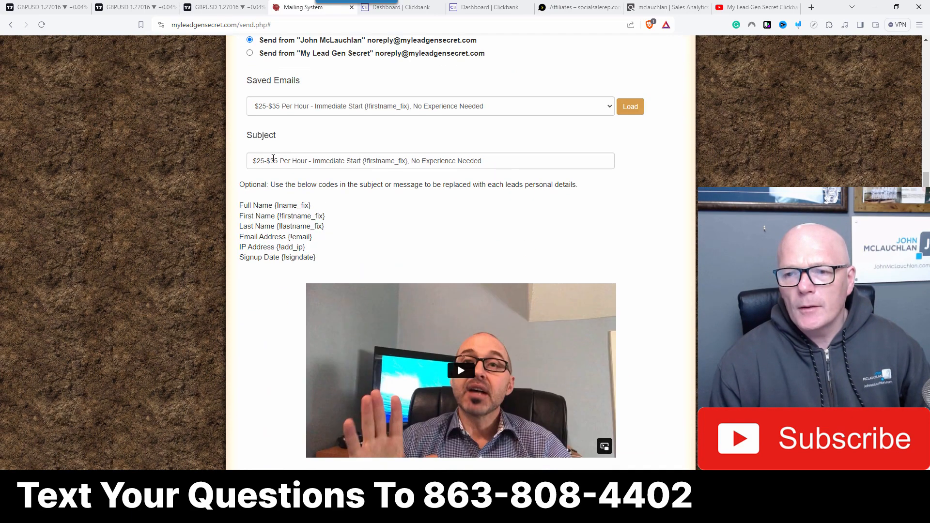
pyautogui.click(257, 161)
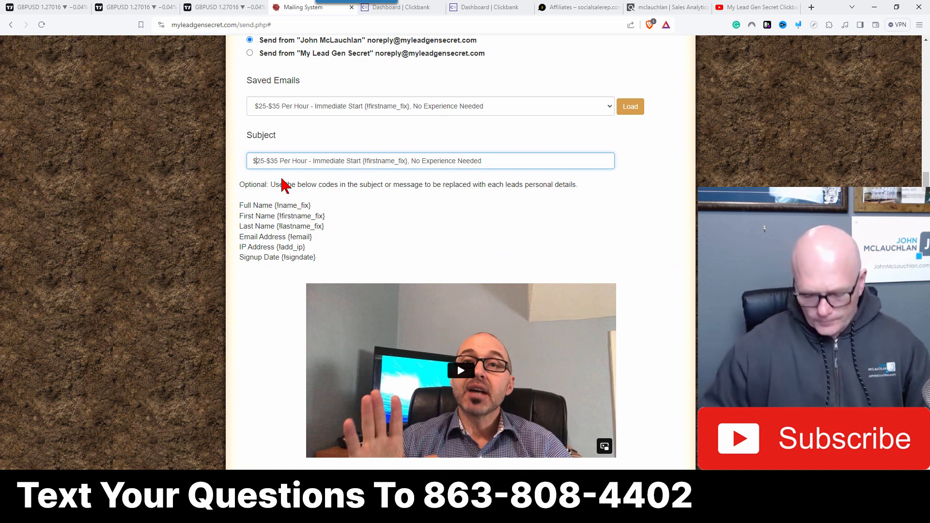
pyautogui.press('Delete')
pyautogui.press('Delete')
pyautogui.press('Delete')
pyautogui.press('Delete')
pyautogui.press('Delete')
pyautogui.press('Delete')
pyautogui.press('Delete')
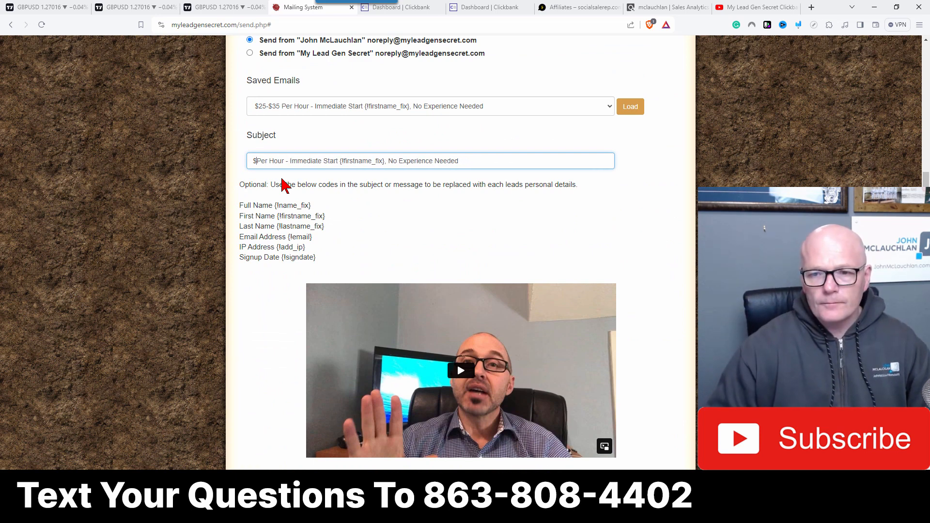
pyautogui.write('30')
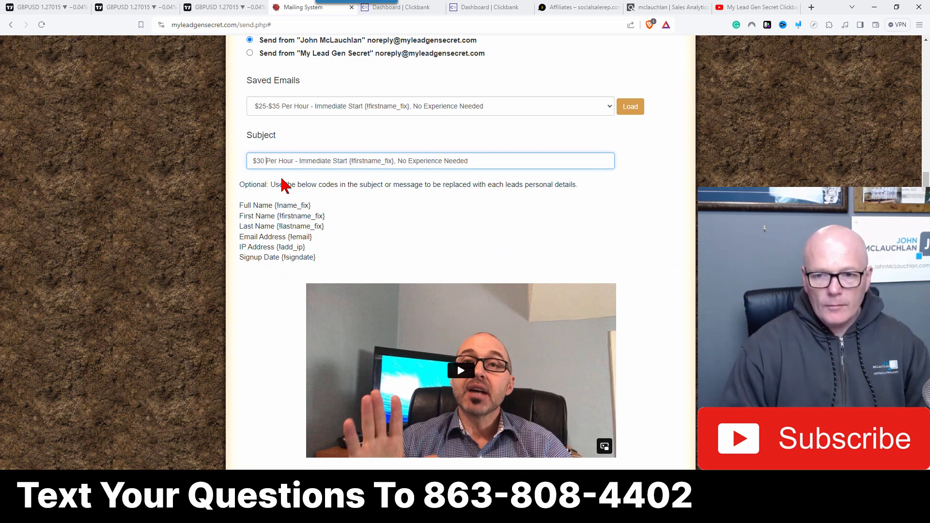
# Step: Review the subject line and the edited email body
pyautogui.scroll(-7, 401, 219)
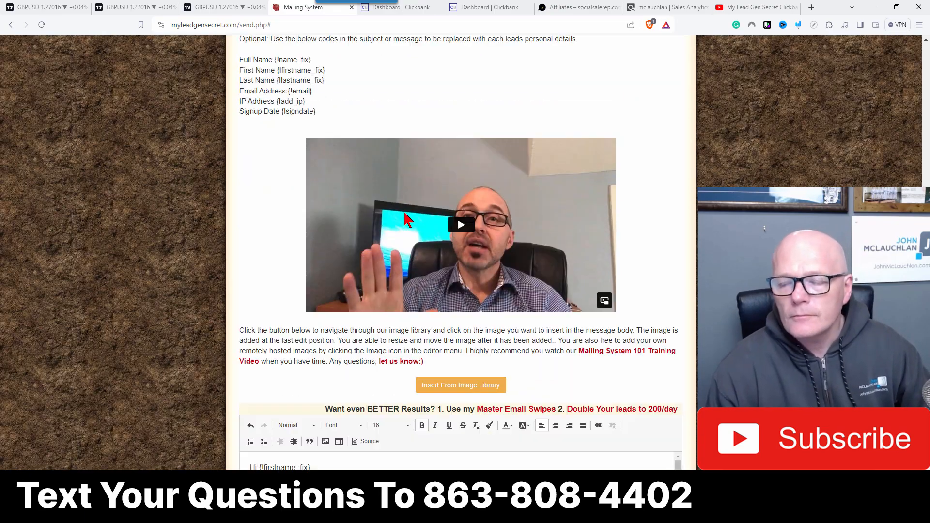
pyautogui.scroll(7, 400, 219)
pyautogui.scroll(-4, 395, 217)
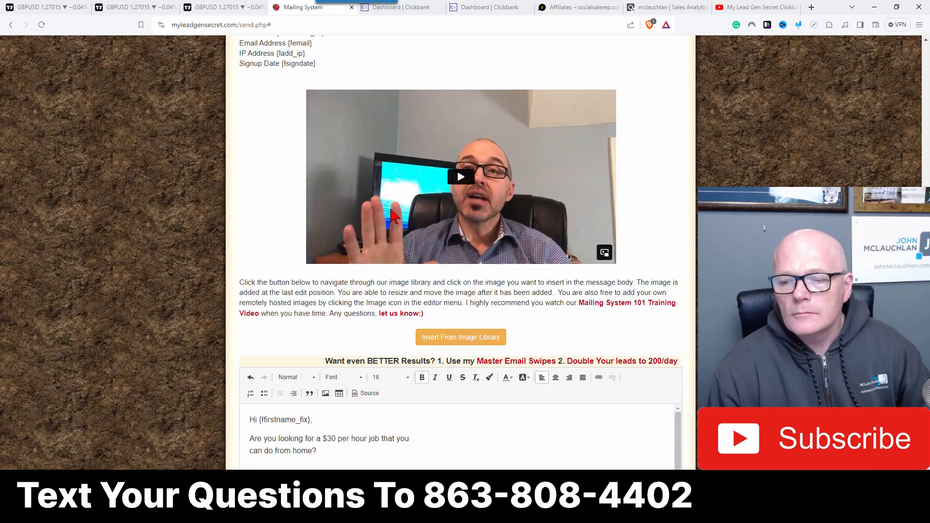
pyautogui.scroll(-3, 395, 217)
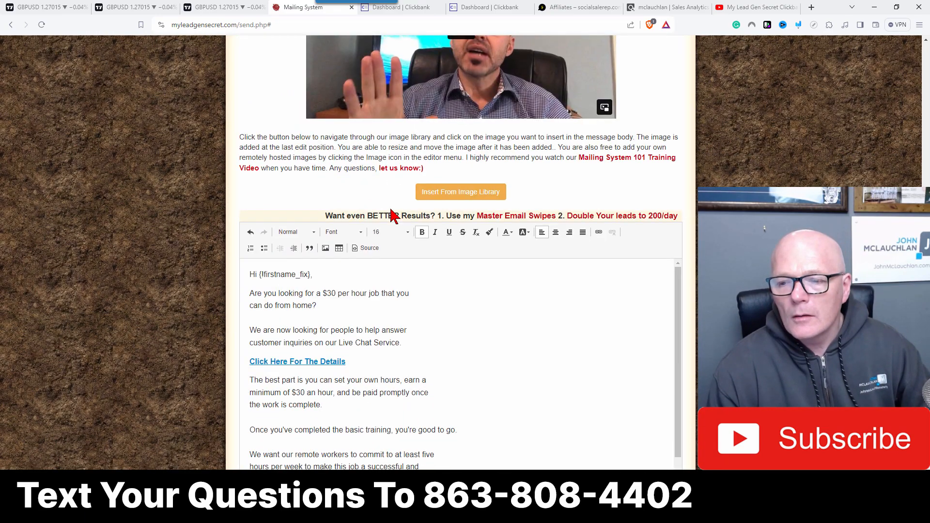
pyautogui.scroll(9, 392, 216)
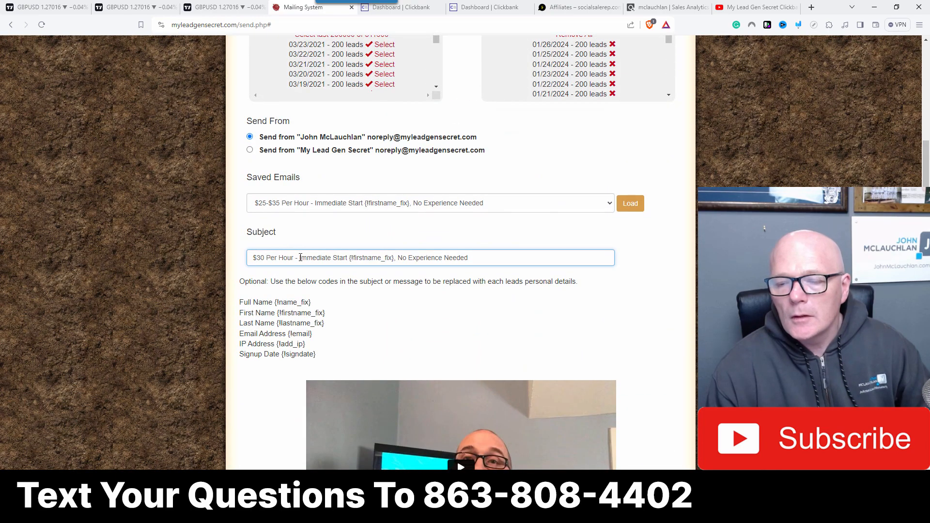
pyautogui.scroll(-9, 300, 257)
pyautogui.scroll(-2, 301, 262)
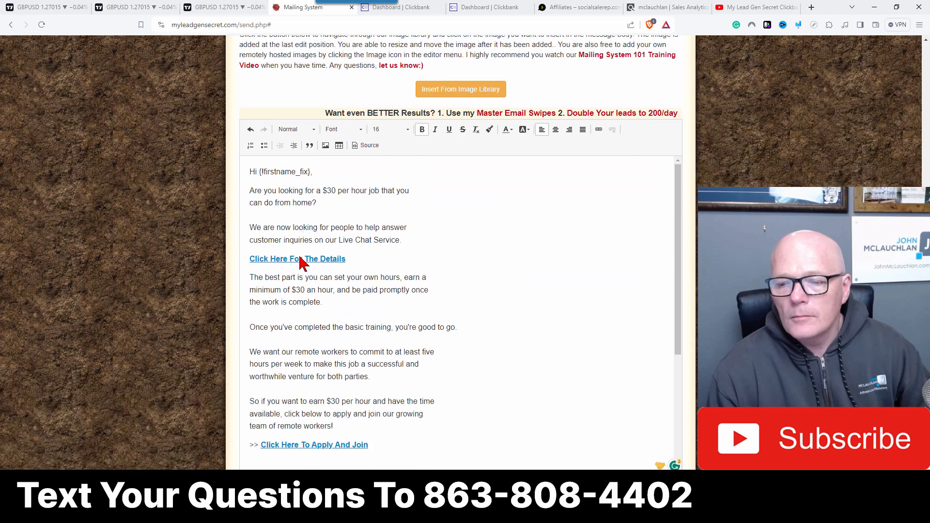
# Step: Replace the rest of the subject after '$30 Per Hour - ' with 'Working From Home'
pyautogui.scroll(-1, 302, 263)
pyautogui.scroll(12, 303, 242)
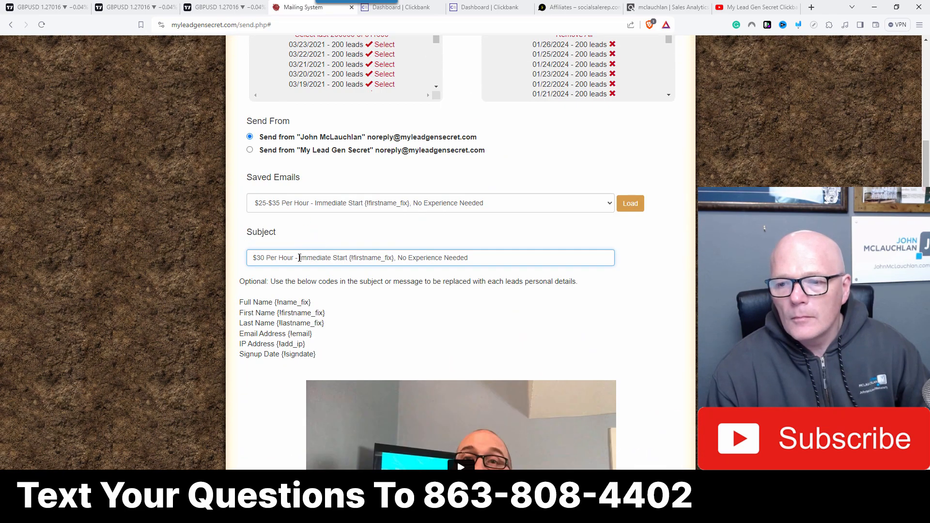
pyautogui.keyDown('shift'); pyautogui.click(557, 252); pyautogui.keyUp('shift')
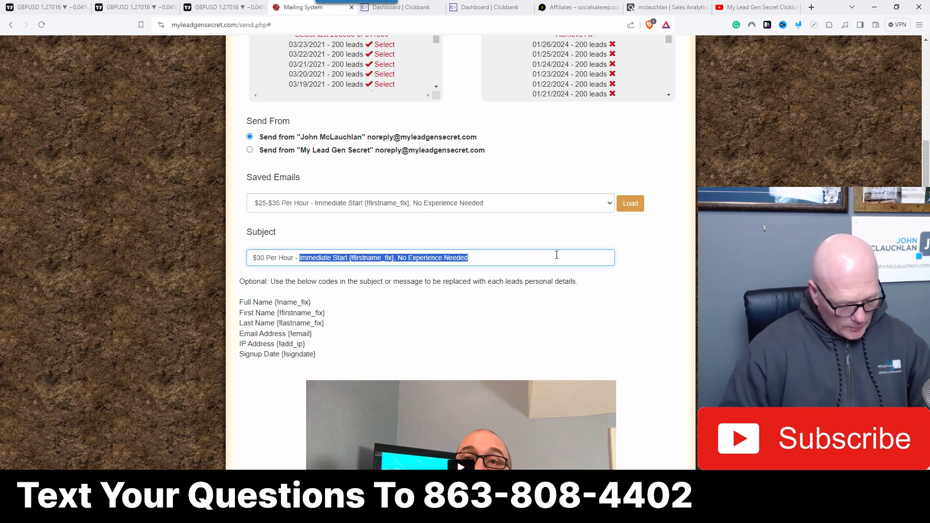
pyautogui.write('Working')
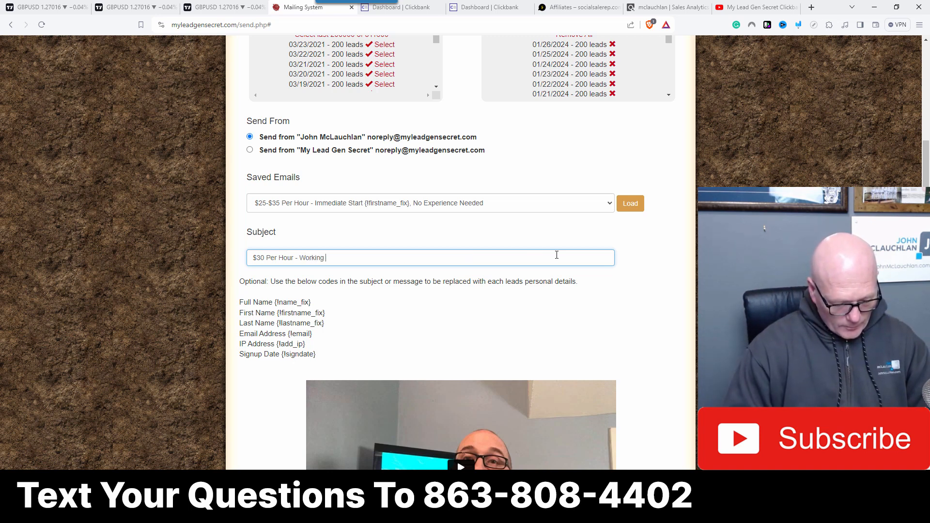
pyautogui.write(' From ')
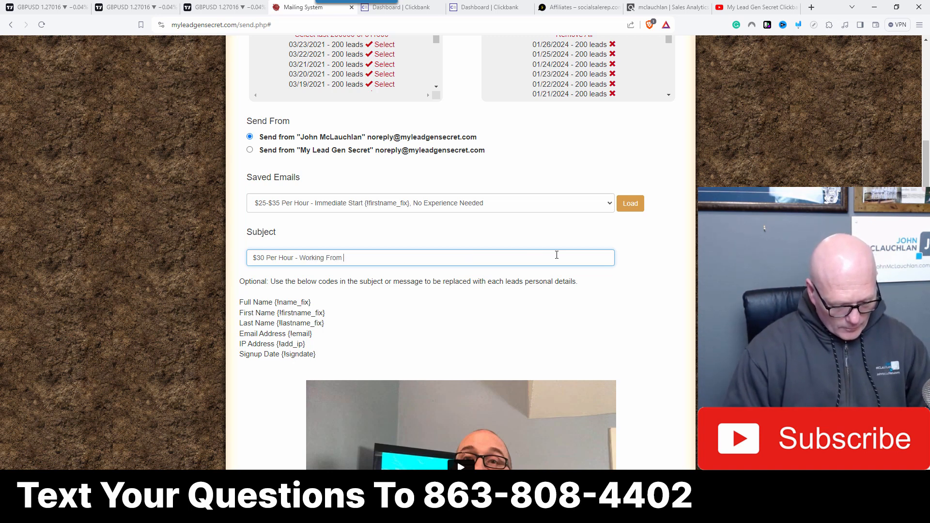
pyautogui.write('Home')
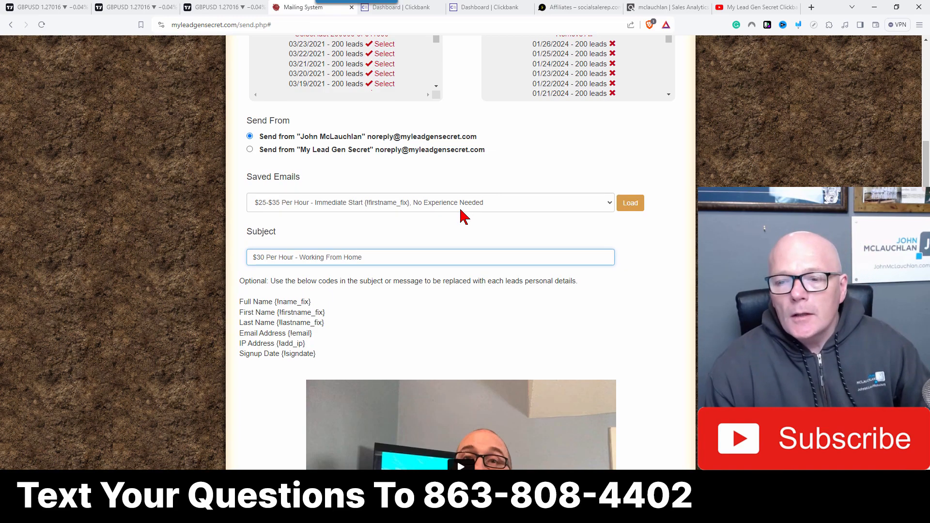
# Step: Rework the subject to read '$30 Per Hour Working From Home - Join The Team'
pyautogui.scroll(-4, 421, 194)
pyautogui.scroll(-8, 421, 193)
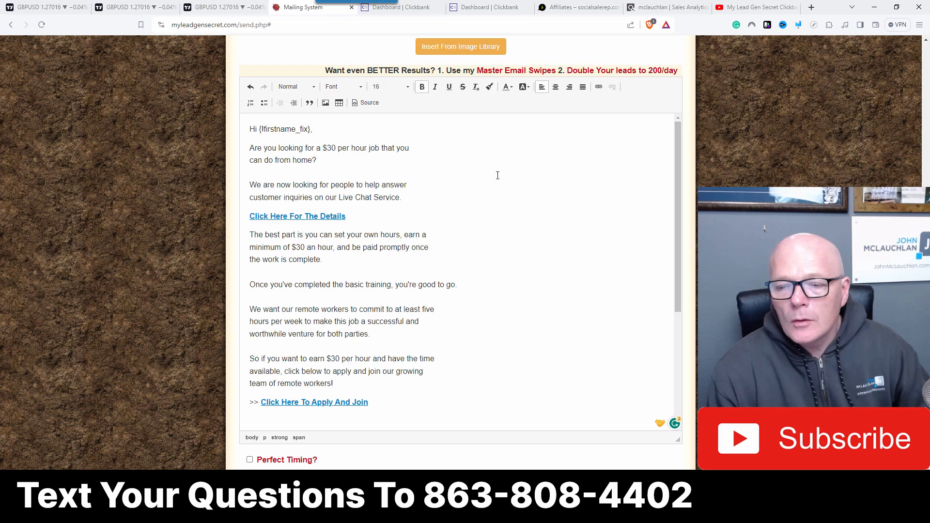
pyautogui.scroll(10, 498, 175)
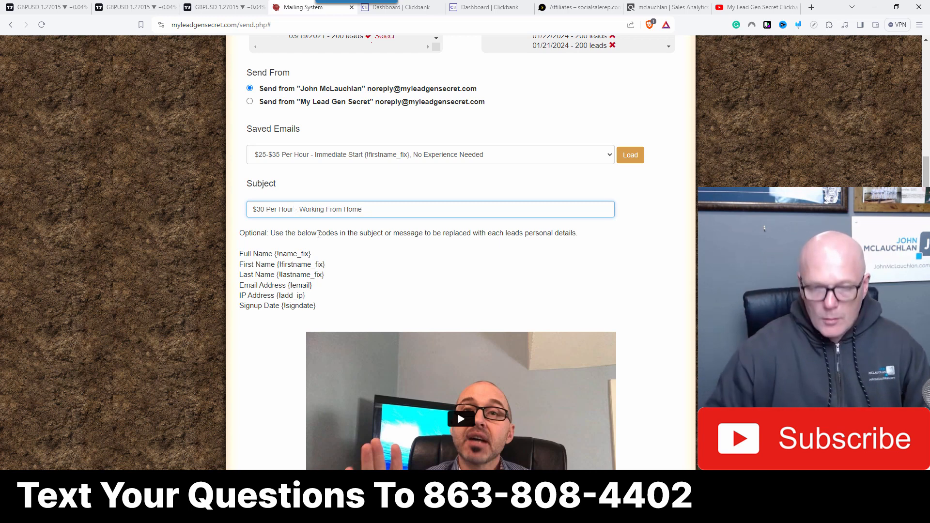
pyautogui.press('BackSpace')
pyautogui.press('BackSpace')
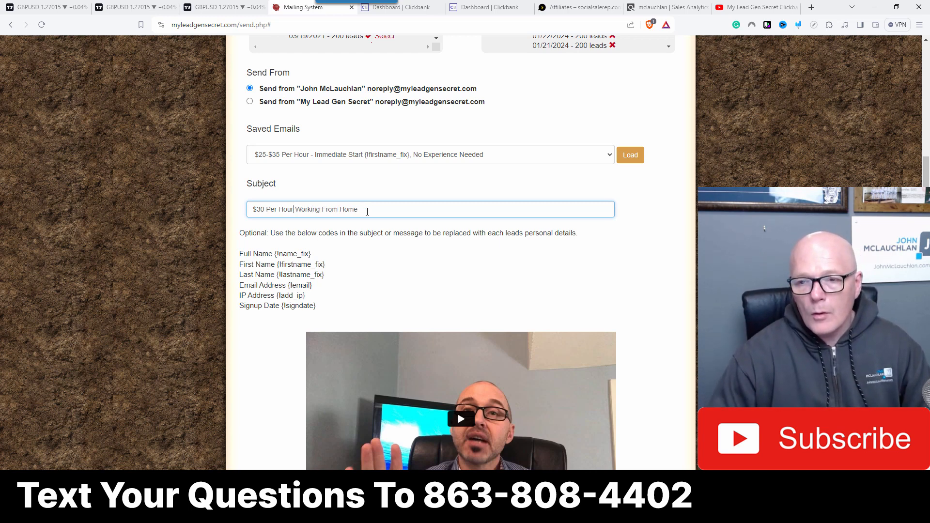
pyautogui.write('- Jo')
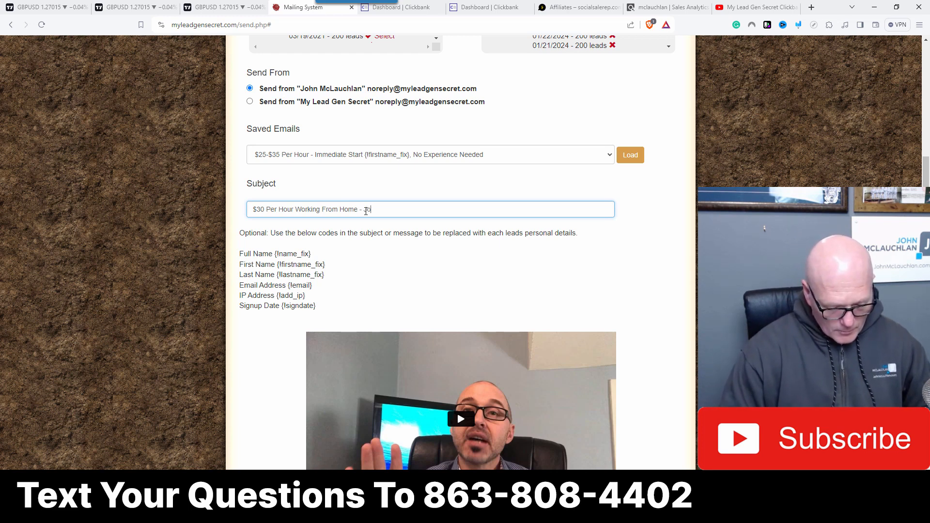
pyautogui.write('in The Team')
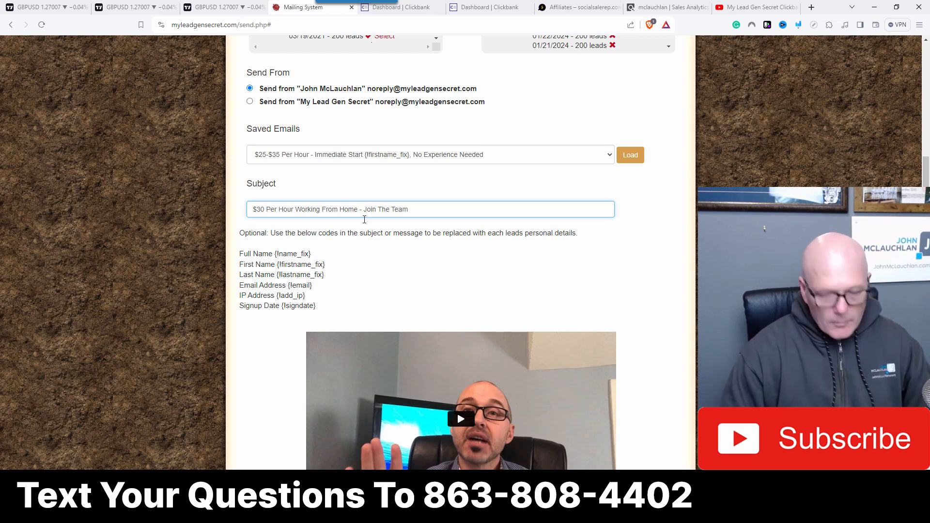
# Step: Copy the {firstname_fix} code and append it with an ellipsis to the end of the subject line
pyautogui.moveTo(278, 264); pyautogui.dragTo(313, 264)
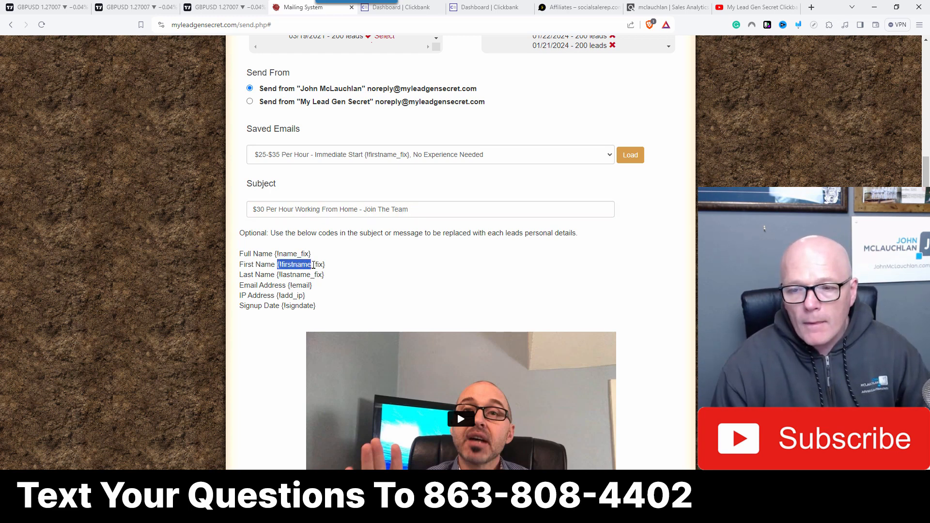
pyautogui.rightClick(310, 264)
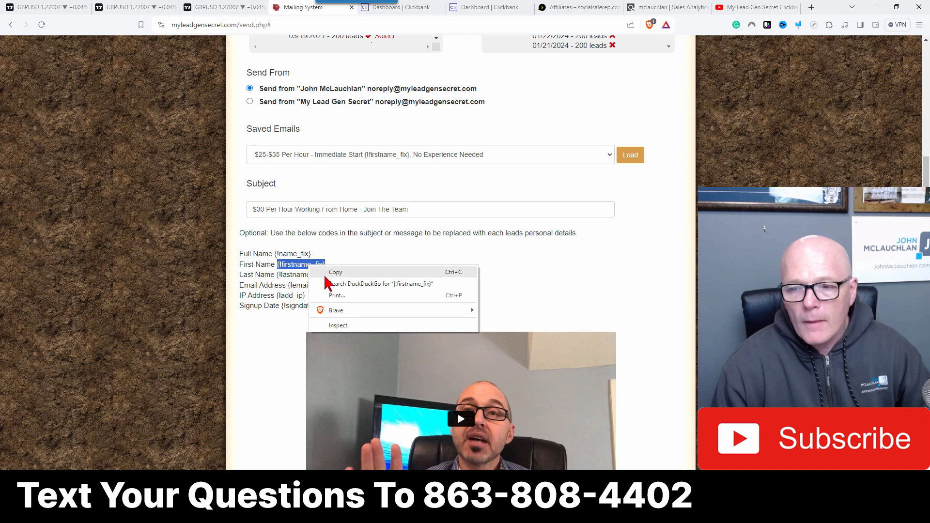
pyautogui.click(334, 291)
pyautogui.click(417, 213)
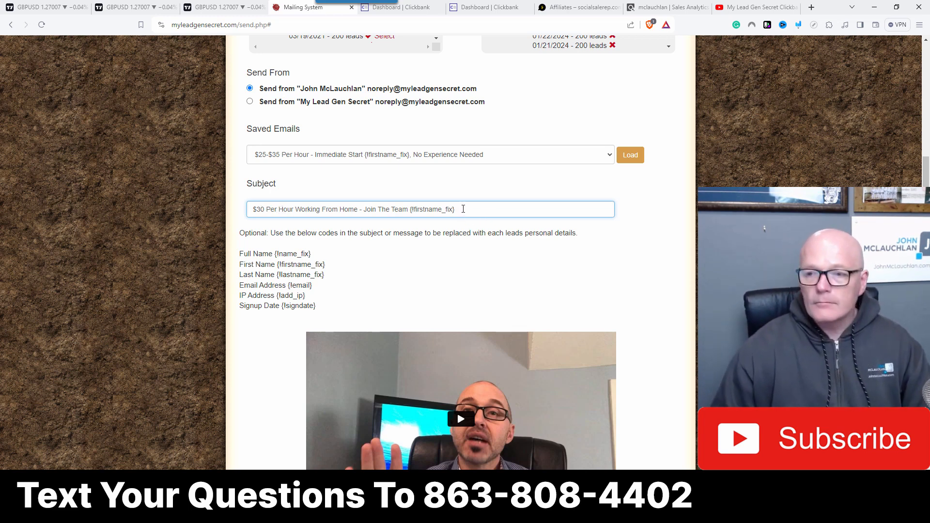
pyautogui.click(474, 254)
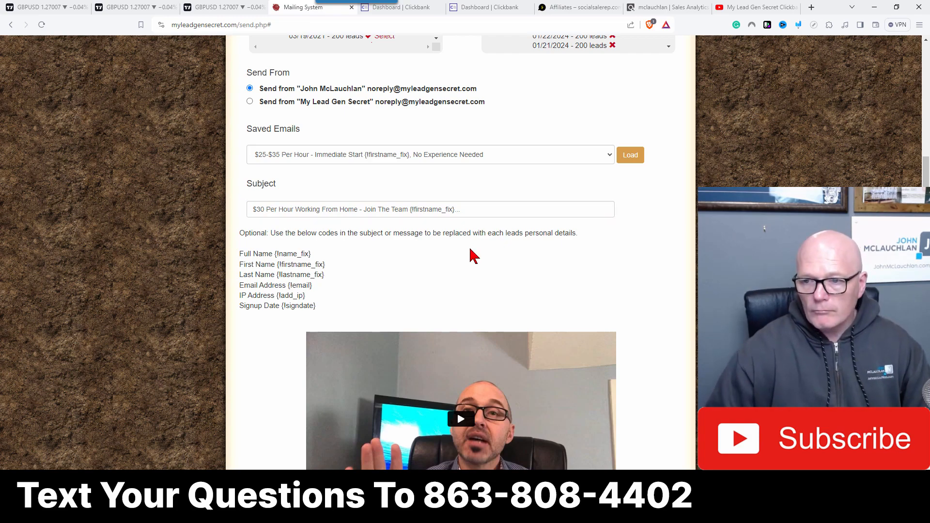
# Step: Enable the Perfect Timing option below the editor and open a preview of the email
pyautogui.scroll(-10, 448, 260)
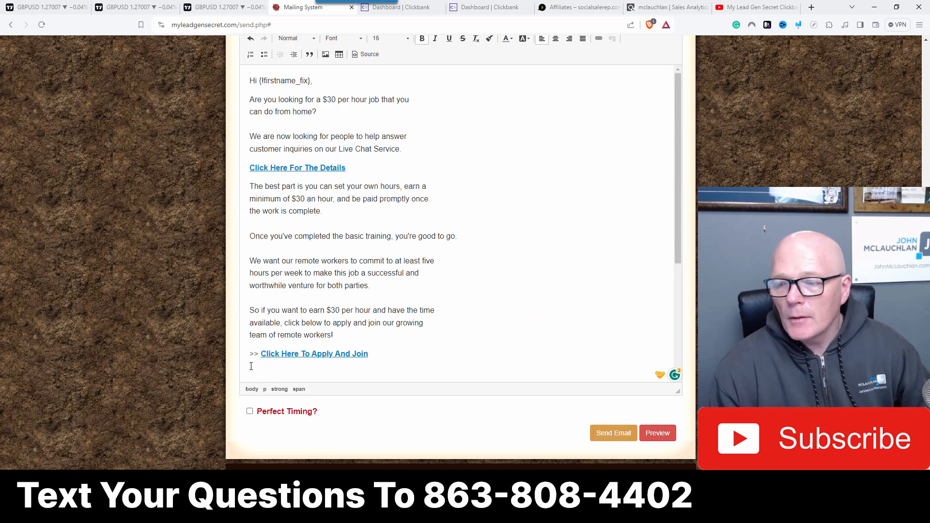
pyautogui.click(250, 412)
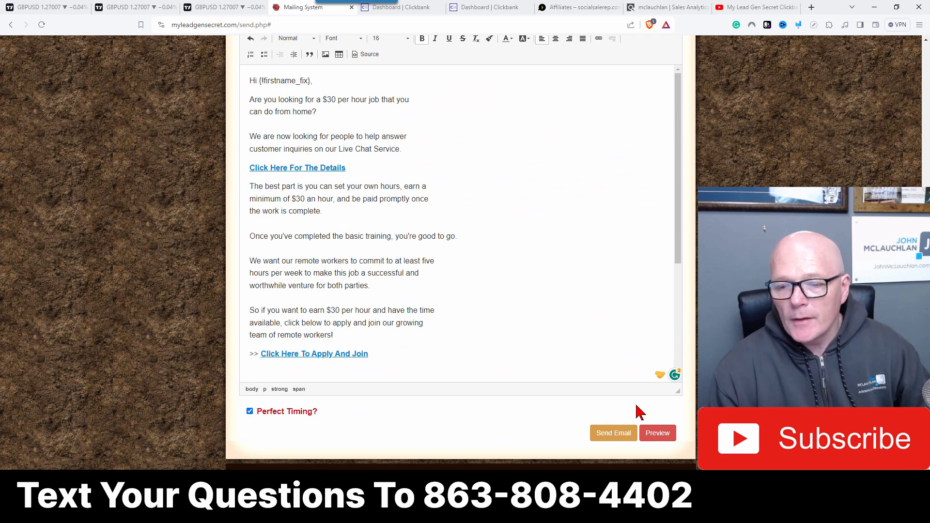
pyautogui.click(657, 435)
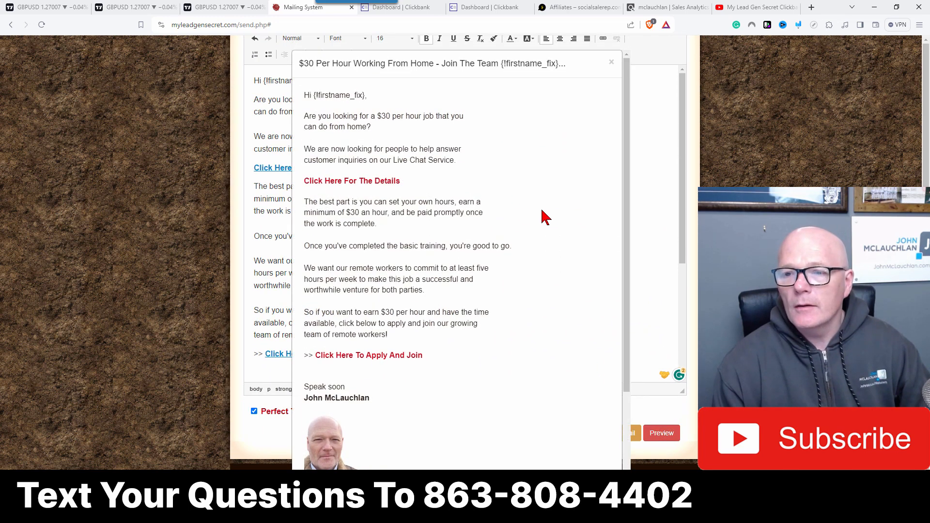
# Step: Test both links in the preview, closing each opened landing page tab to return to the mailer
pyautogui.click(343, 188)
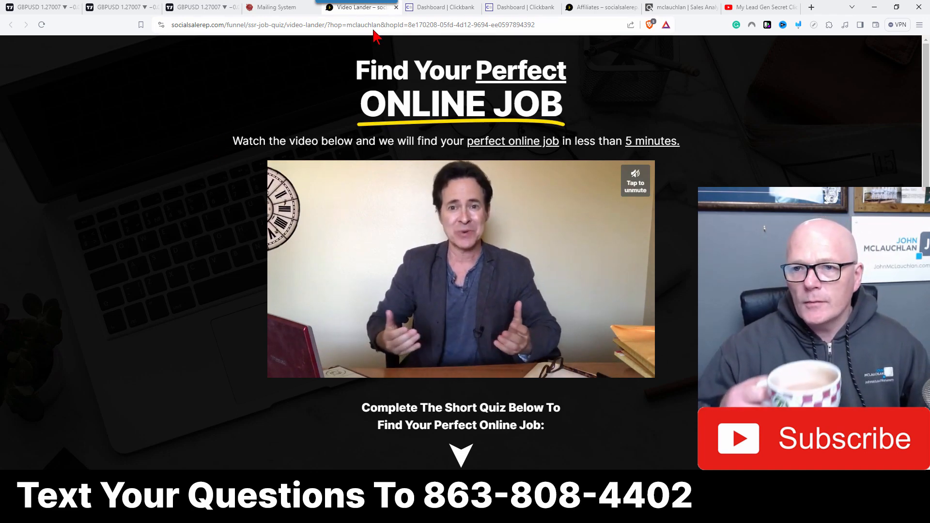
pyautogui.click(397, 6)
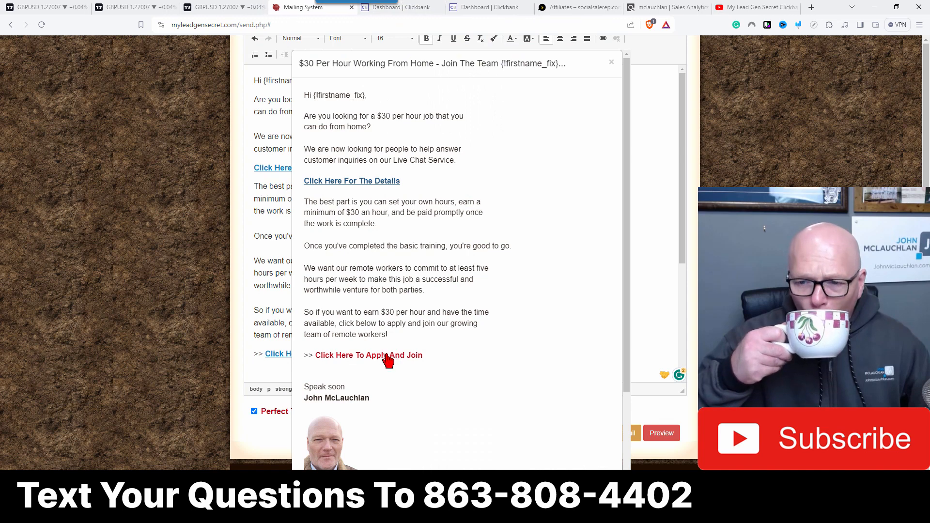
pyautogui.click(388, 358)
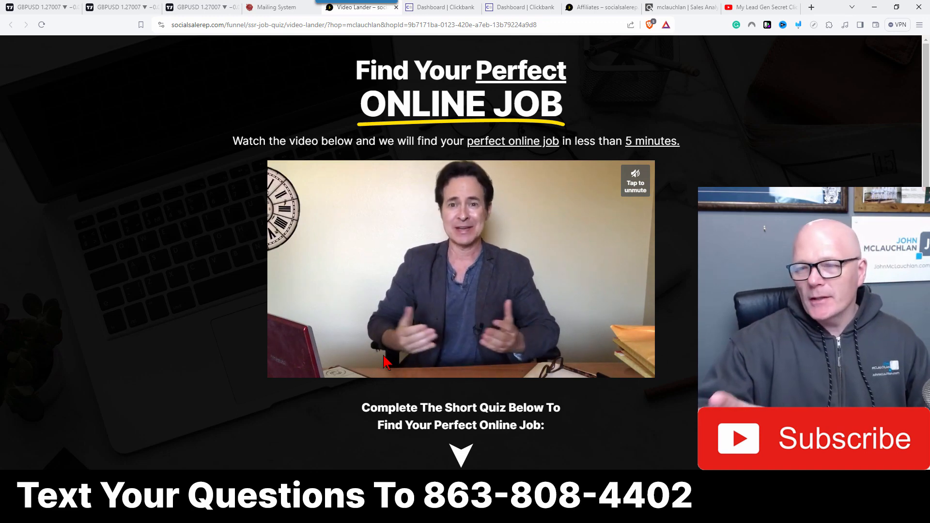
pyautogui.click(396, 8)
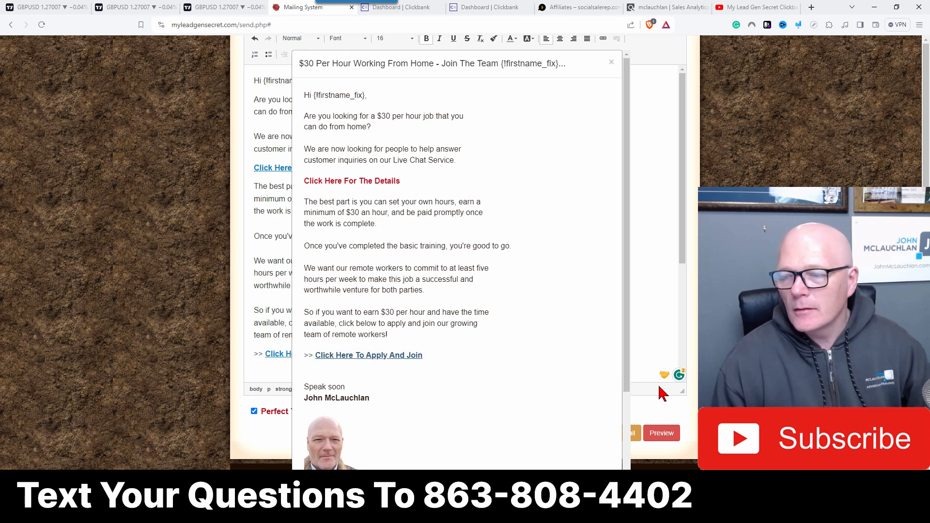
# Step: Close the preview and send the email to the selected leads
pyautogui.click(655, 411)
pyautogui.scroll(-4, 511, 249)
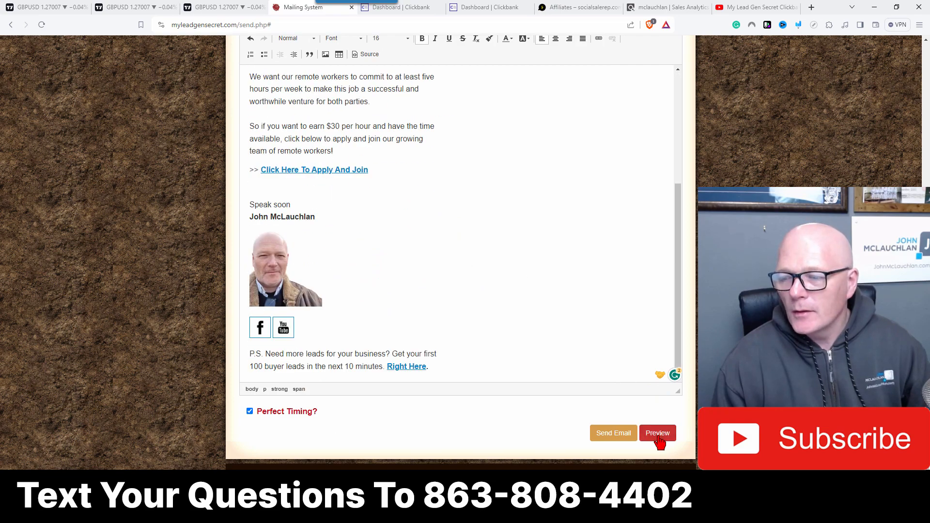
pyautogui.scroll(10, 627, 384)
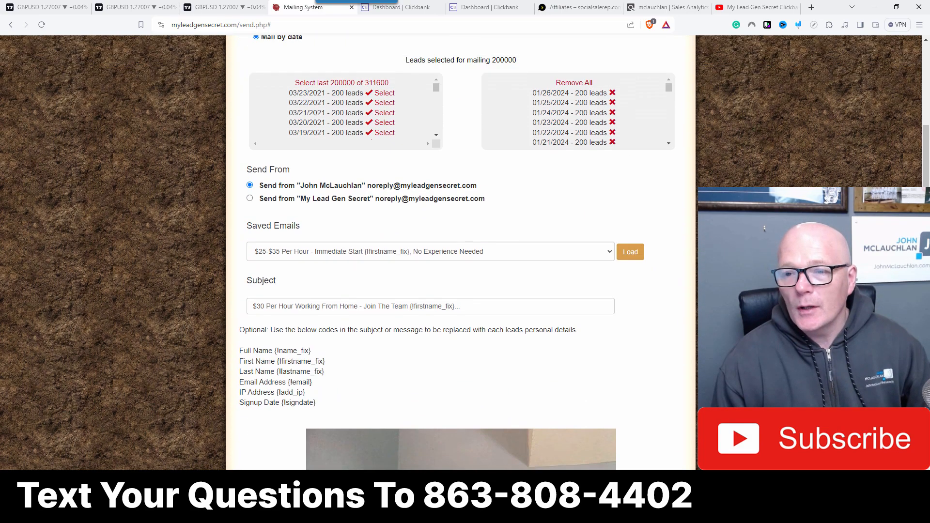
pyautogui.scroll(5, 461, 252)
pyautogui.scroll(-12, 460, 252)
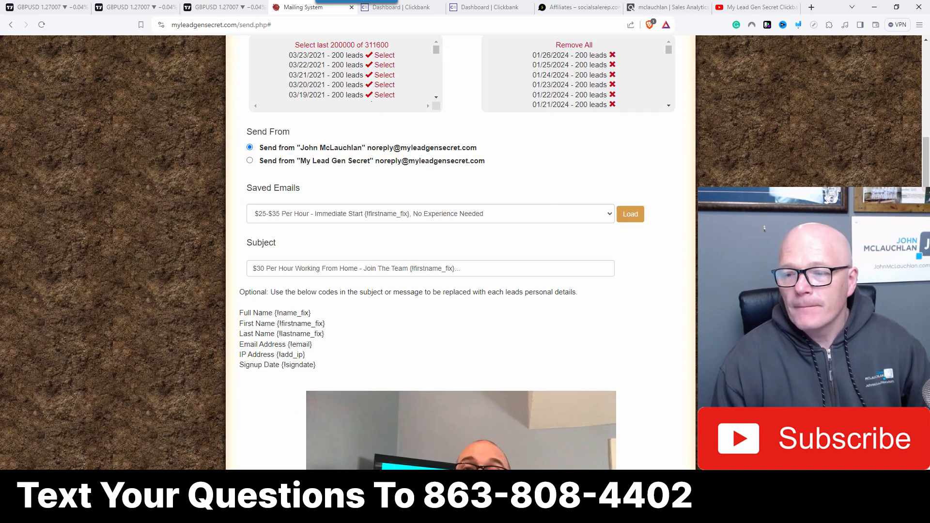
pyautogui.scroll(-7, 461, 252)
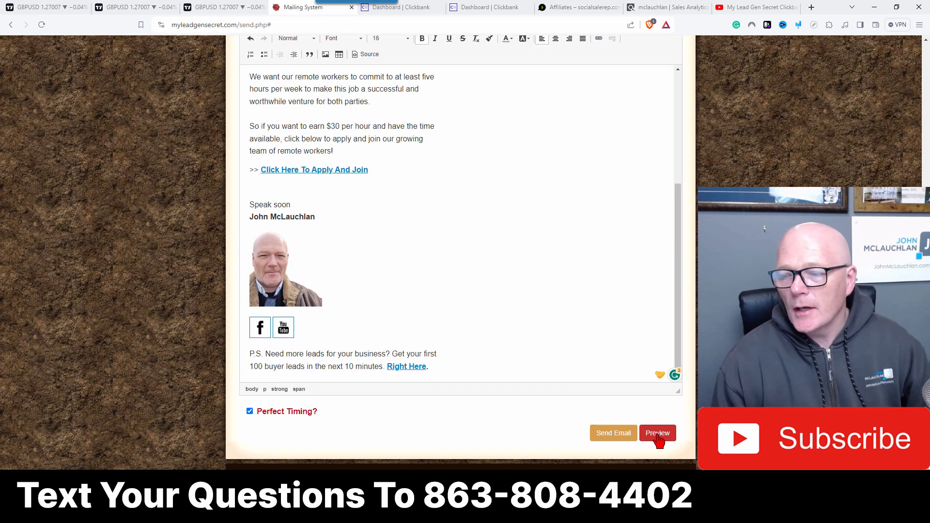
pyautogui.click(617, 437)
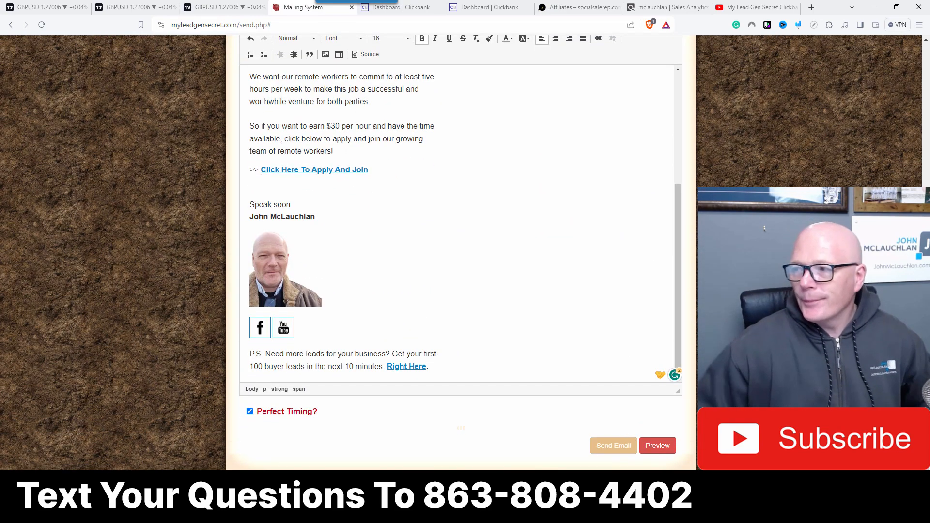
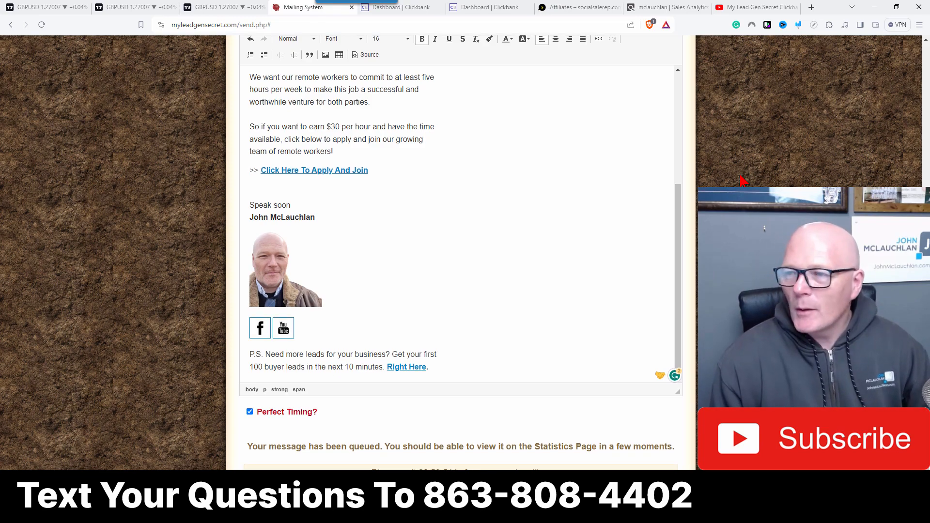
pyautogui.scroll(20, 743, 180)
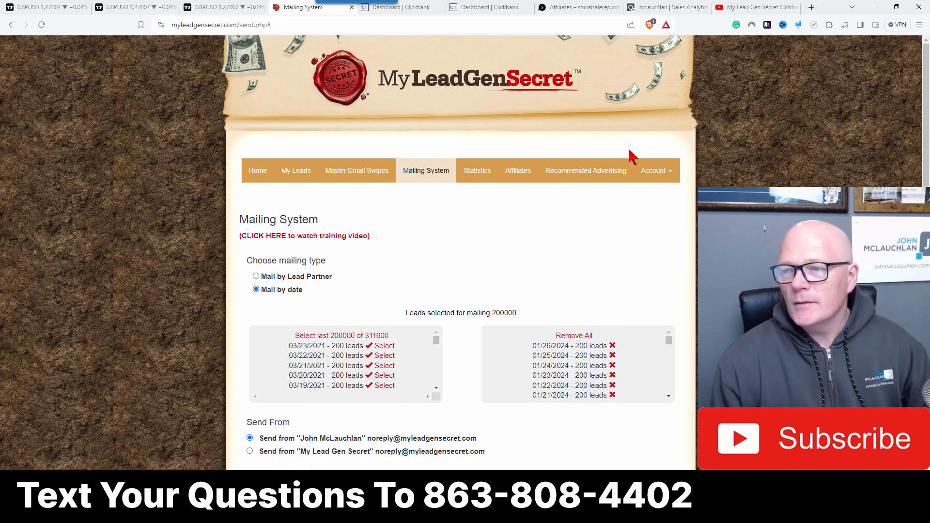
pyautogui.click(653, 172)
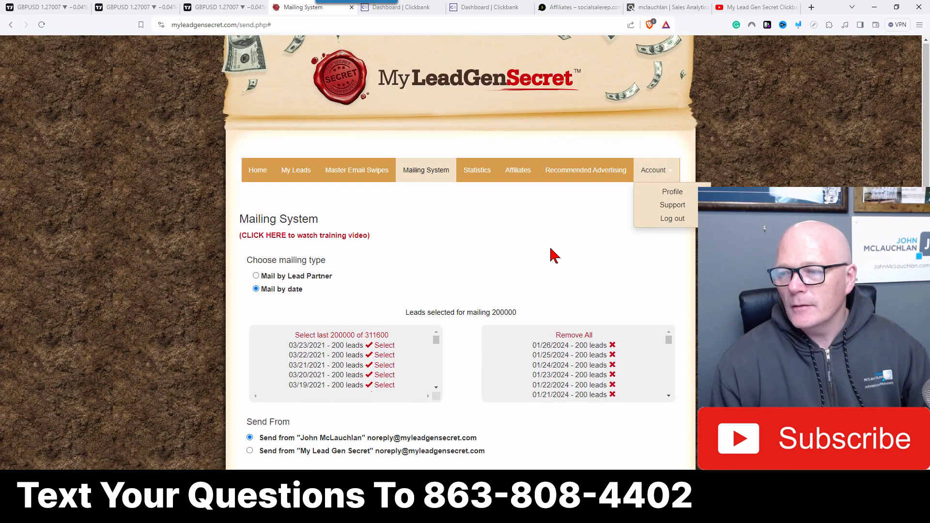
pyautogui.scroll(-15, 552, 254)
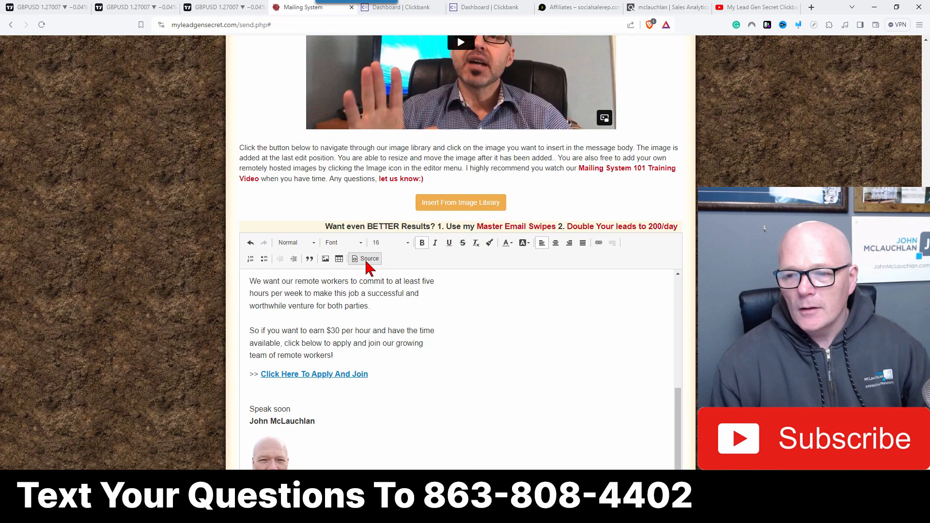
# Step: Copy the email's full HTML source and paste it into Notepad in place of the saved HopLink
pyautogui.click(367, 259)
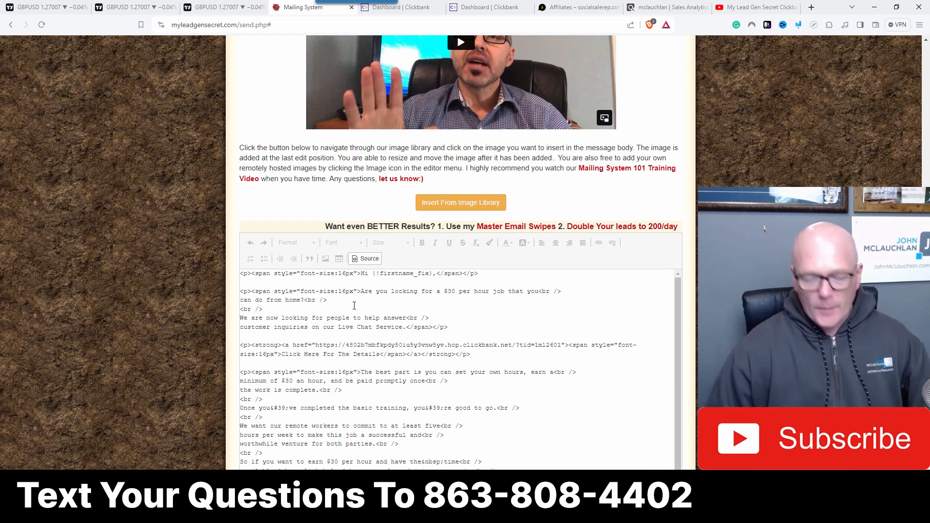
pyautogui.hotkey('ctrl', 'a')
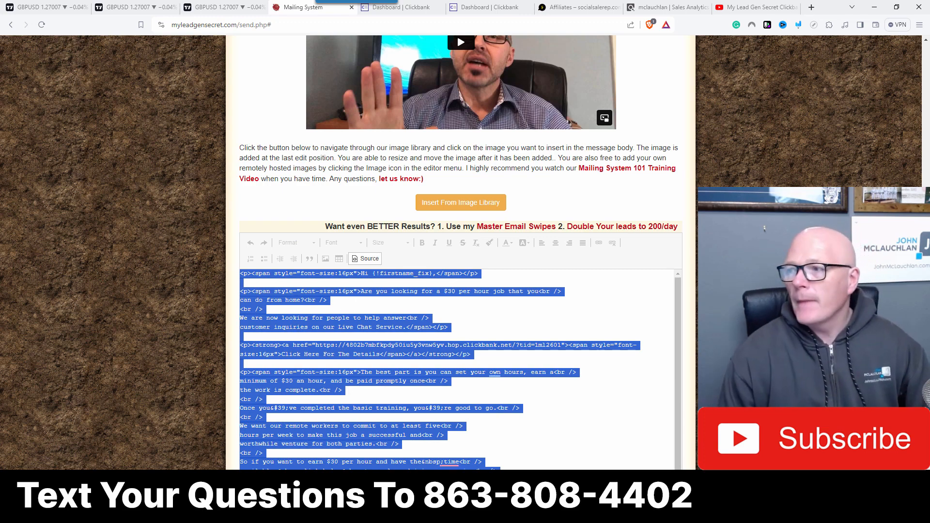
pyautogui.moveTo(929, 47); pyautogui.dragTo(491, 56)
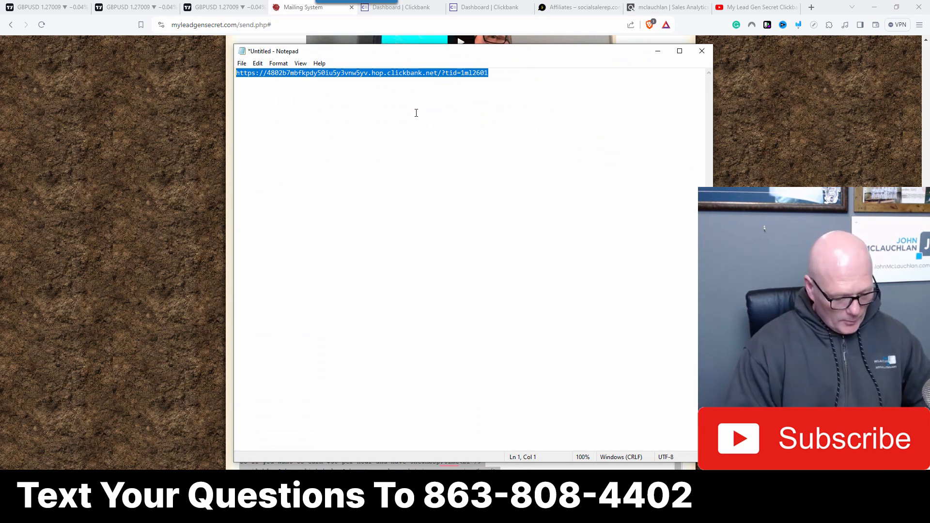
pyautogui.click(403, 121)
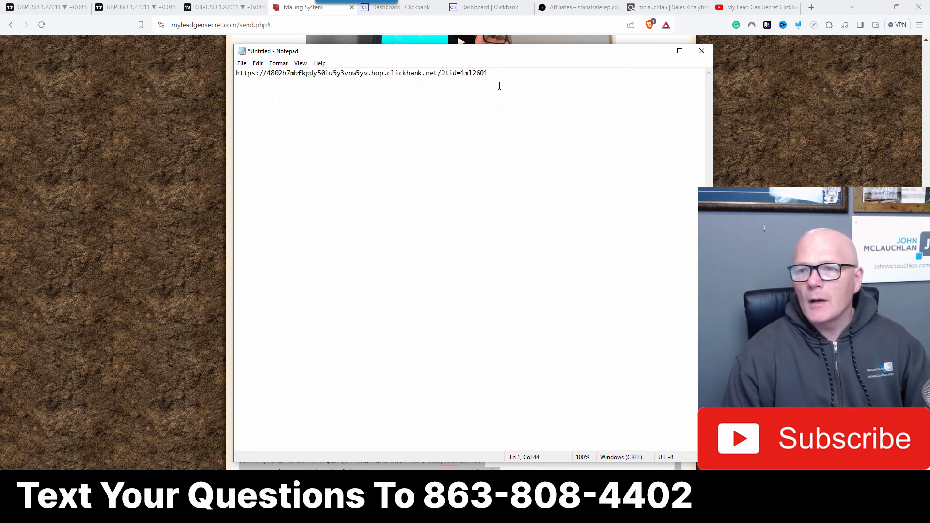
pyautogui.moveTo(500, 86); pyautogui.dragTo(233, 76)
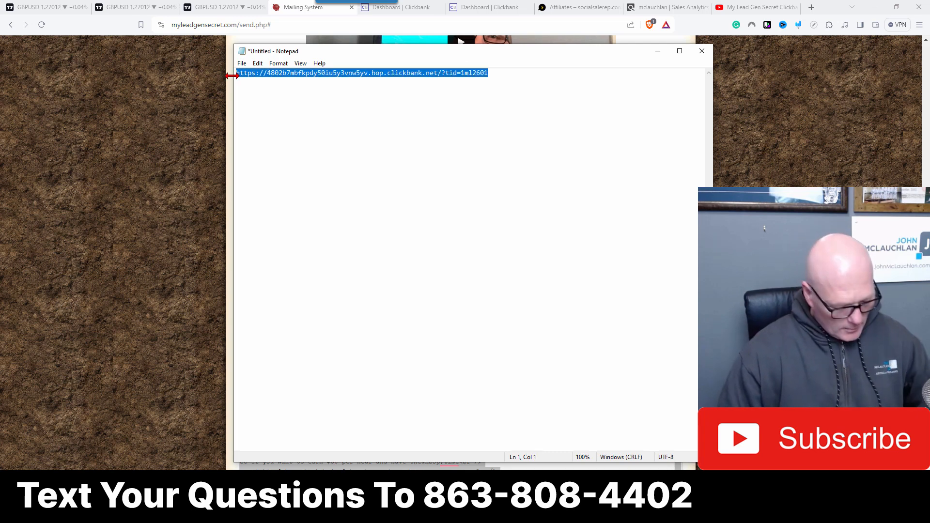
pyautogui.hotkey('ctrl', 'v')
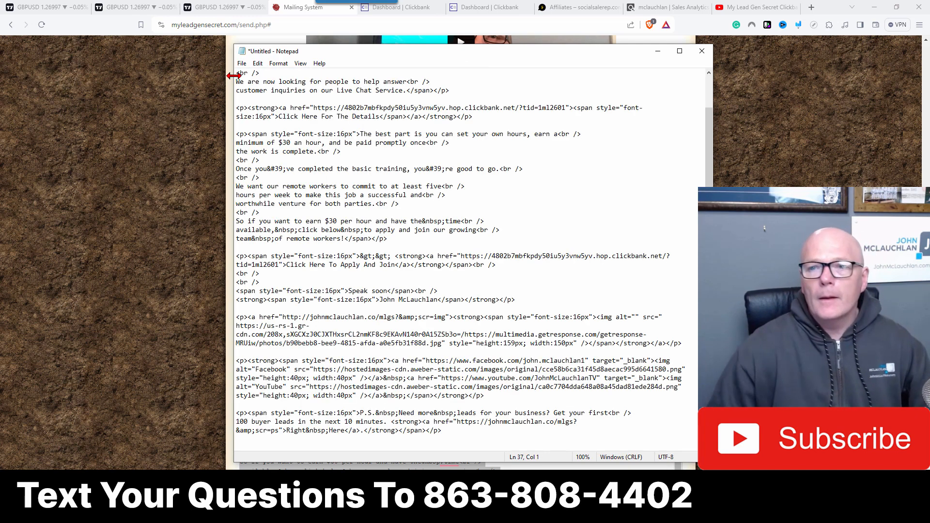
# Step: Insert two blank lines at the top of the Notepad text
pyautogui.moveTo(711, 155); pyautogui.dragTo(710, 123)
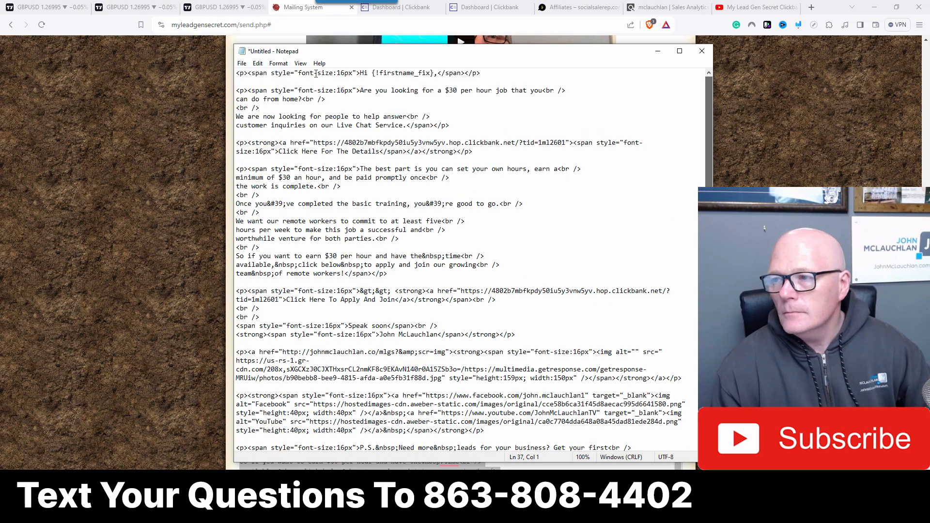
pyautogui.press('Return')
pyautogui.press('Return')
pyautogui.press('Up')
pyautogui.press('Up')
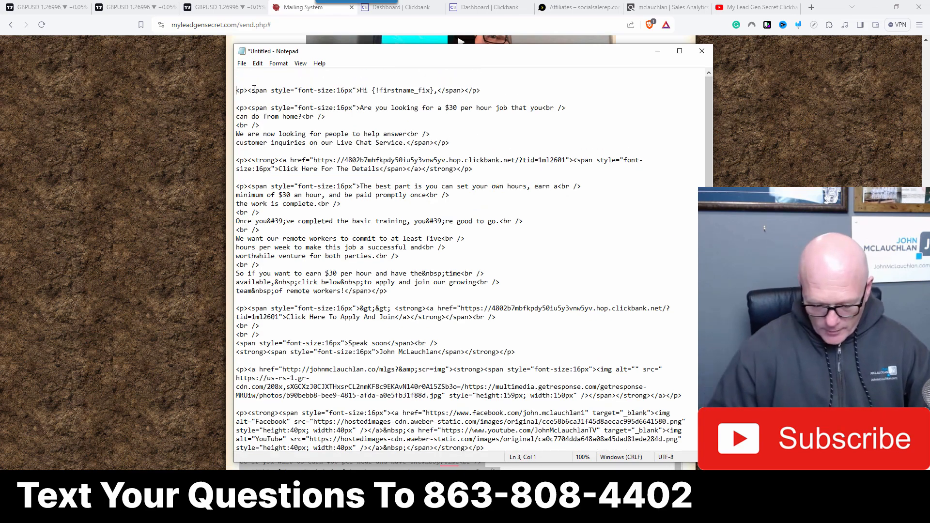
# Step: Return to the mailer and copy the whole subject line
pyautogui.click(338, 41)
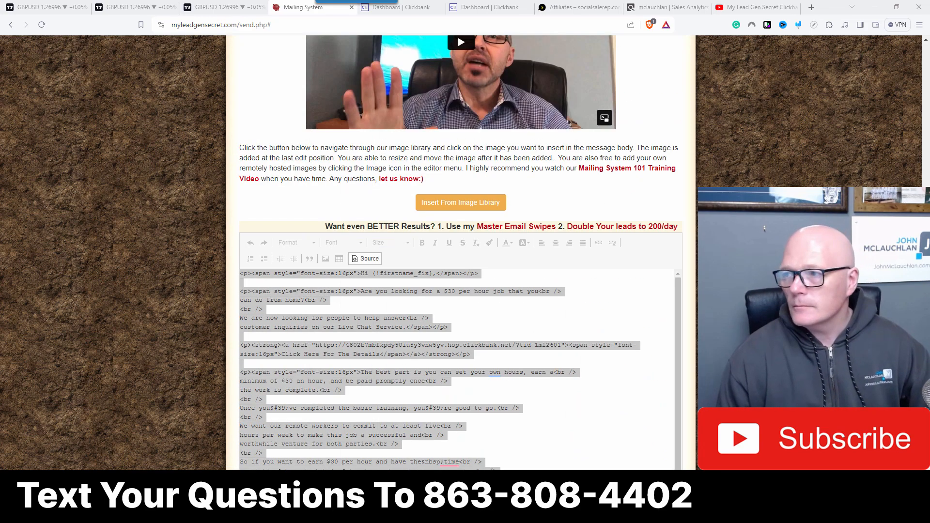
pyautogui.scroll(5, 354, 215)
pyautogui.scroll(3, 343, 215)
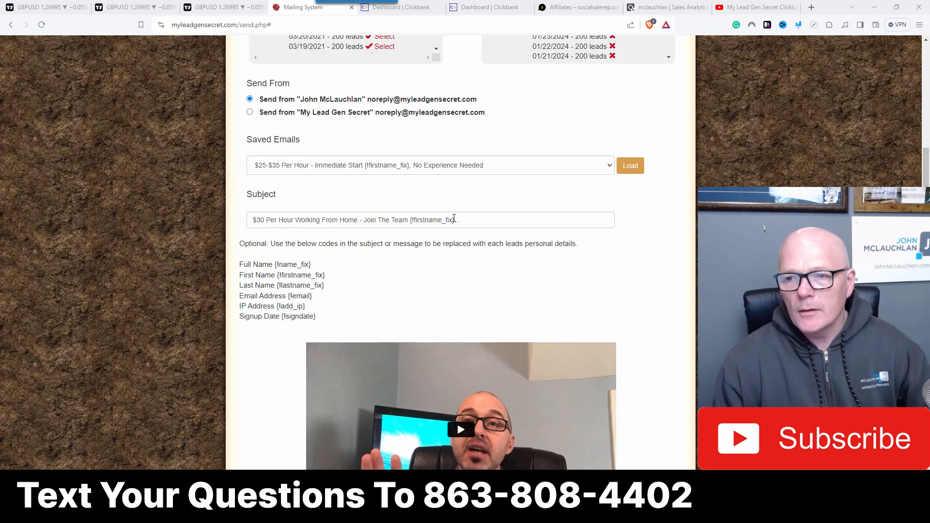
pyautogui.moveTo(465, 220); pyautogui.dragTo(247, 222)
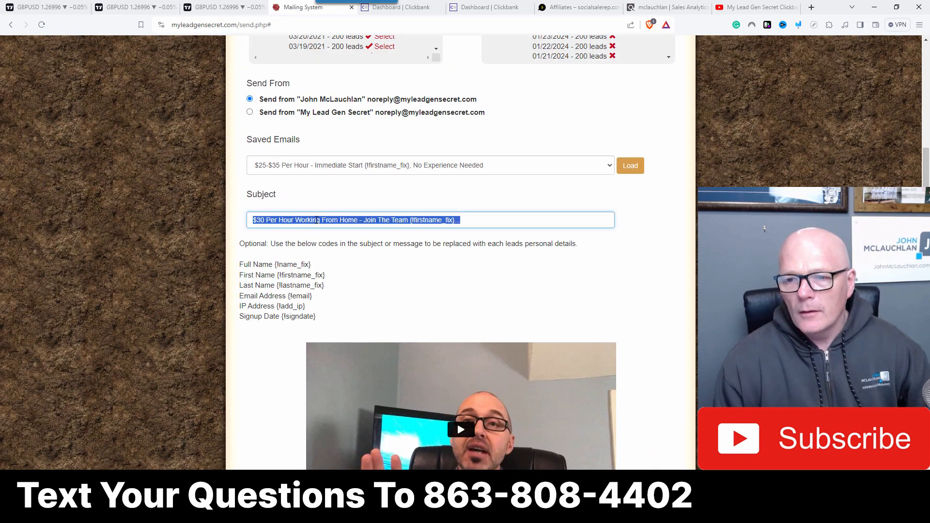
pyautogui.rightClick(317, 220)
pyautogui.click(326, 252)
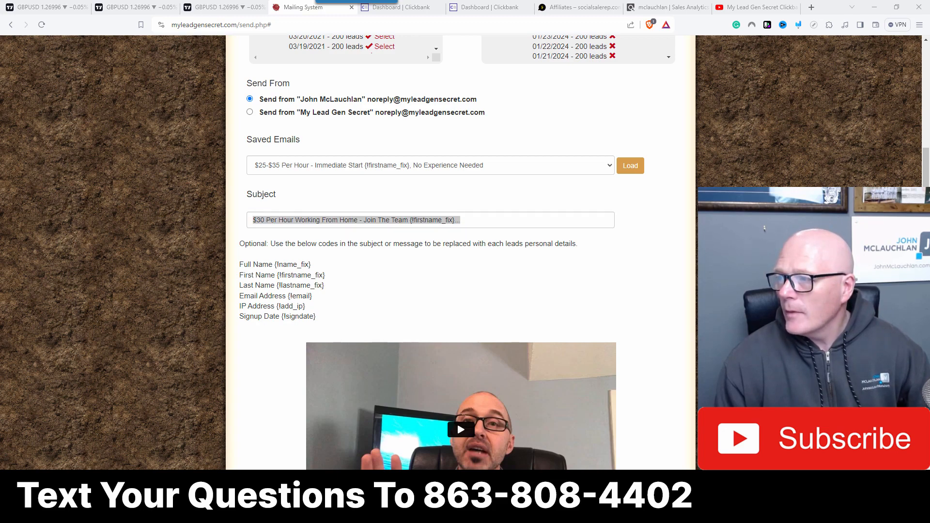
# Step: Add the subject line at the top of the Notepad text and copy all of it
pyautogui.moveTo(929, 57); pyautogui.dragTo(444, 74)
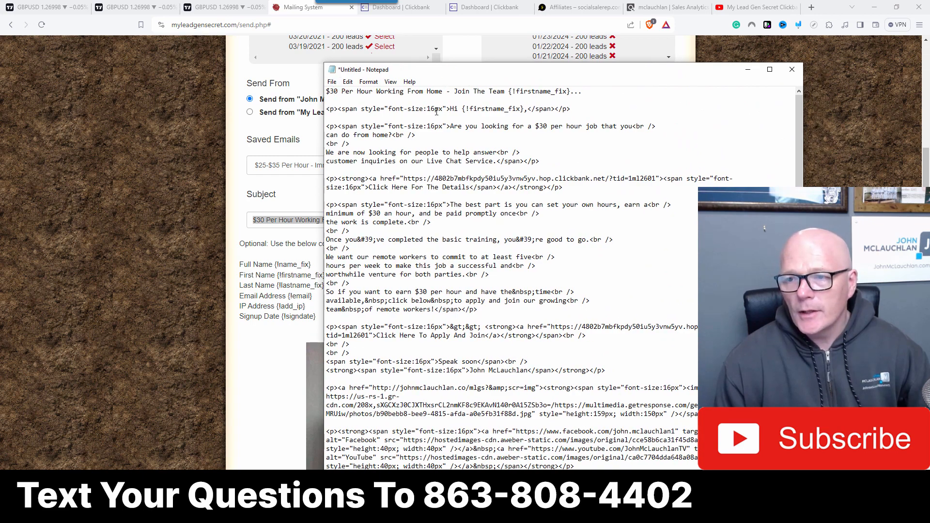
pyautogui.hotkey('ctrl', 'a')
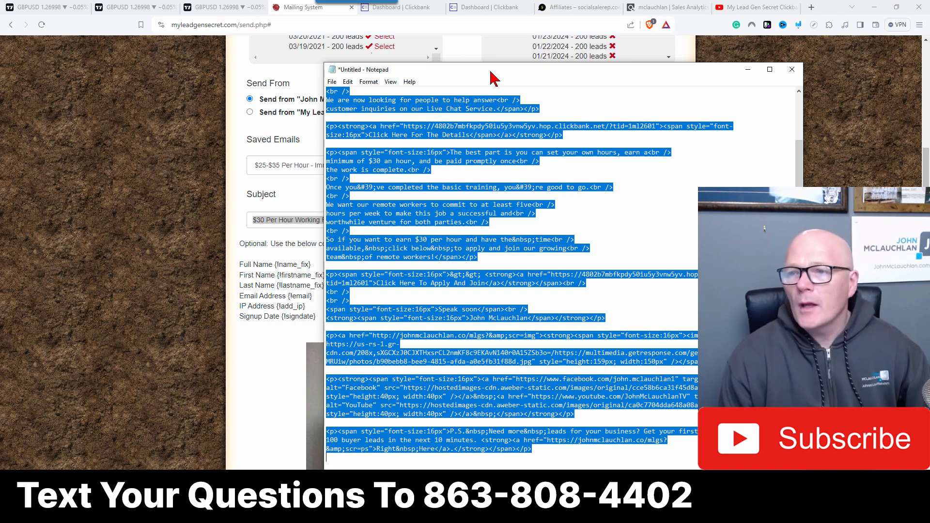
pyautogui.moveTo(492, 78); pyautogui.dragTo(929, 88)
# Step: Log out of the My Lead Gen Secret account
pyautogui.scroll(-4, 298, 239)
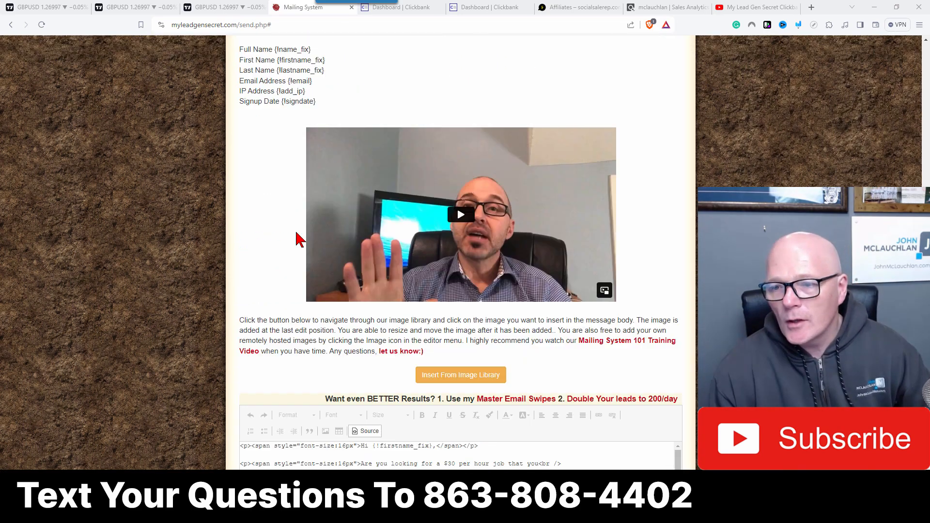
pyautogui.scroll(-8, 298, 239)
pyautogui.scroll(6, 298, 238)
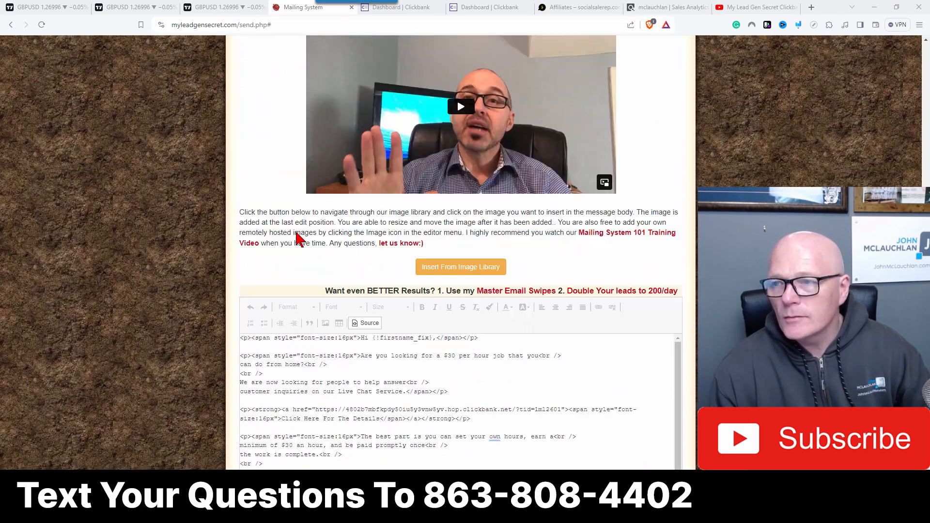
pyautogui.scroll(10, 298, 239)
pyautogui.scroll(4, 634, 152)
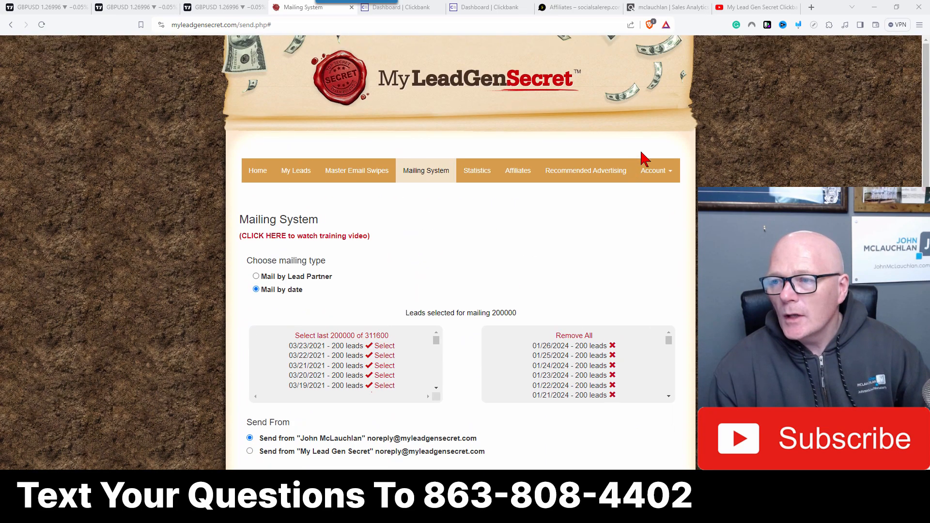
pyautogui.click(651, 177)
pyautogui.click(672, 220)
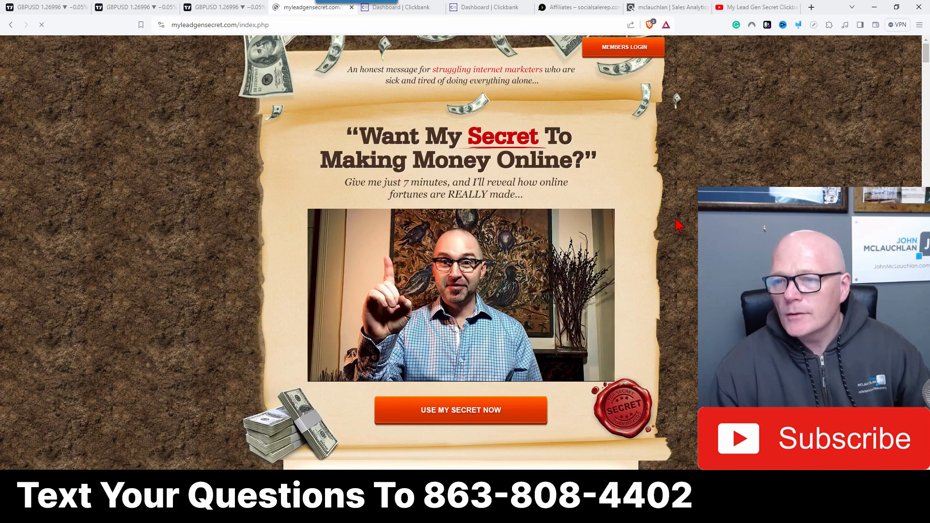
# Step: Open the members login and sign in with the account username and password
pyautogui.click(624, 46)
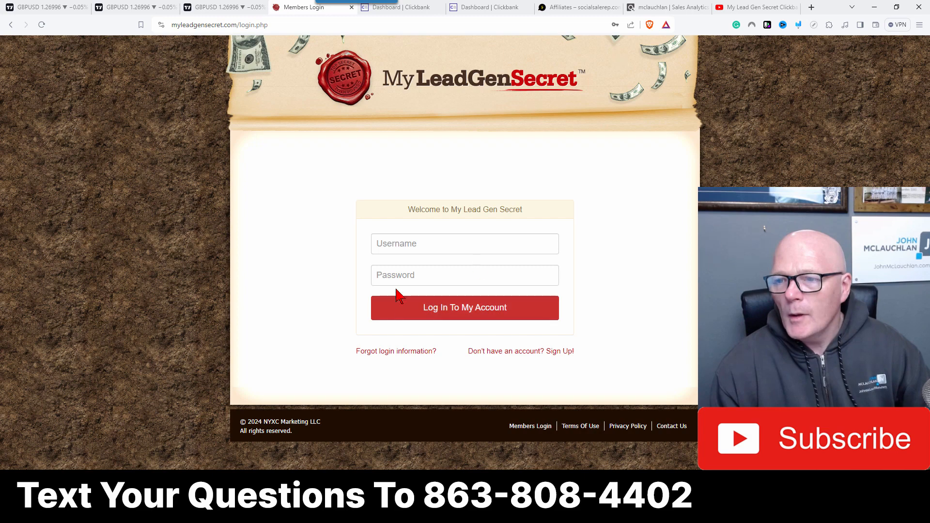
pyautogui.click(401, 248)
pyautogui.click(447, 301)
pyautogui.click(447, 314)
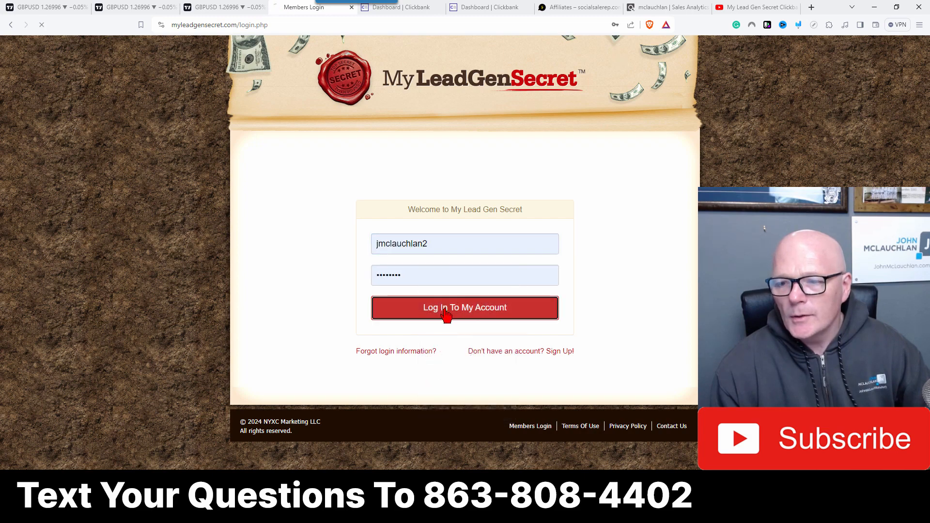
# Step: Open the Mailing System and select all available lead dates for mailing
pyautogui.click(419, 177)
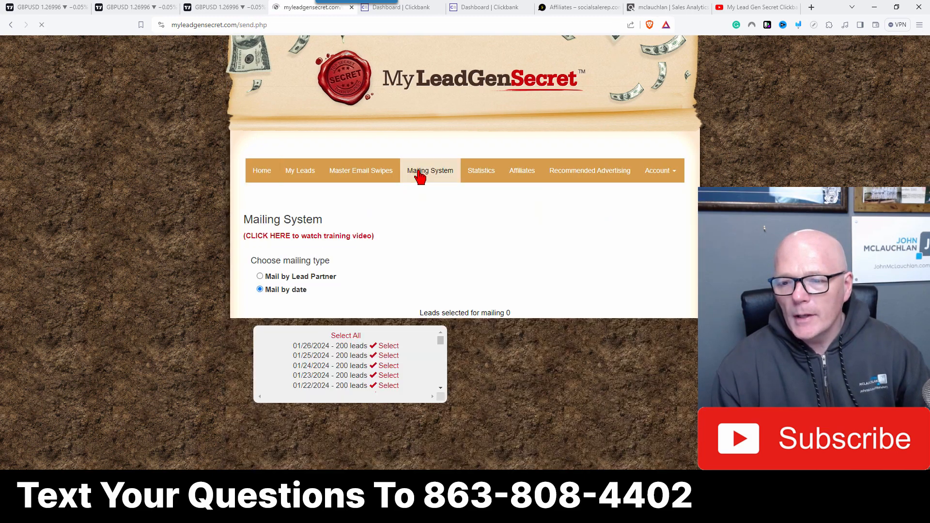
pyautogui.click(341, 338)
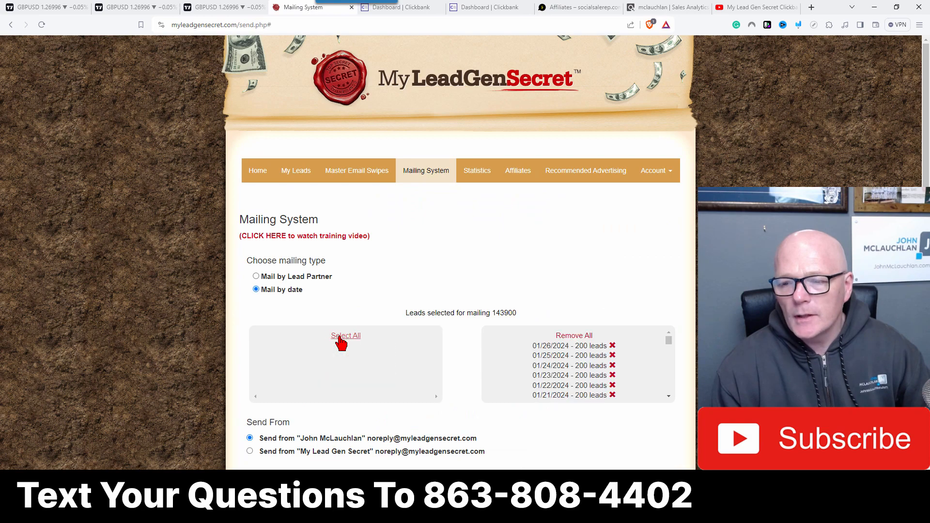
# Step: Paste the copied text into the Subject field and delete the stray HTML code after the ellipsis
pyautogui.scroll(-7, 342, 343)
pyautogui.click(257, 220)
pyautogui.rightClick(257, 223)
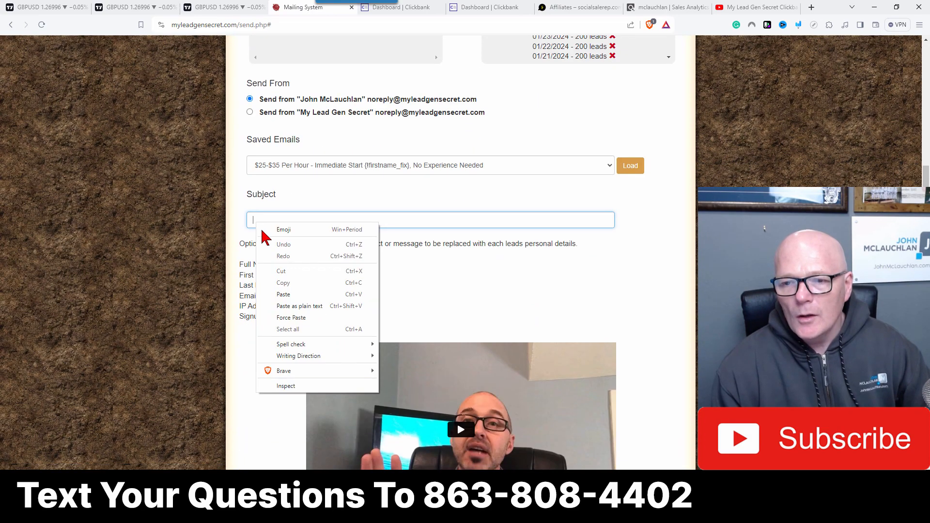
pyautogui.click(286, 294)
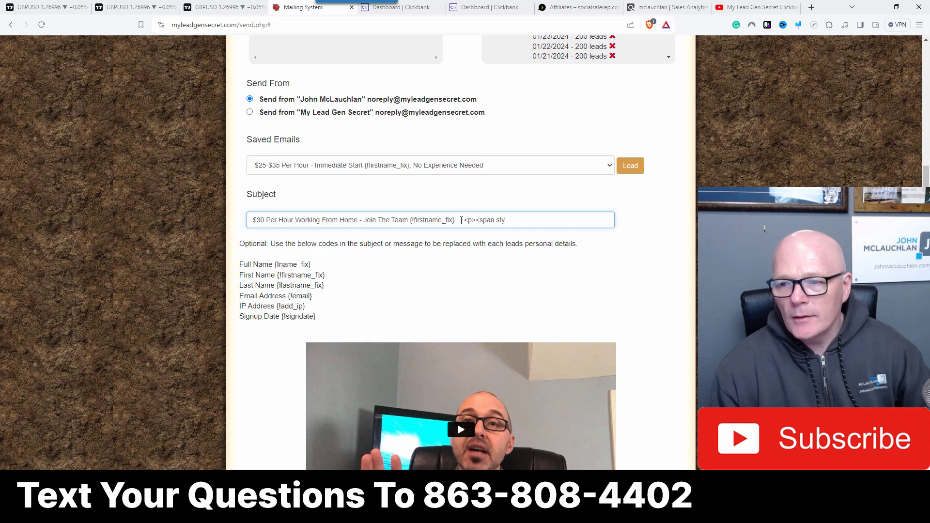
pyautogui.moveTo(461, 221); pyautogui.dragTo(519, 213)
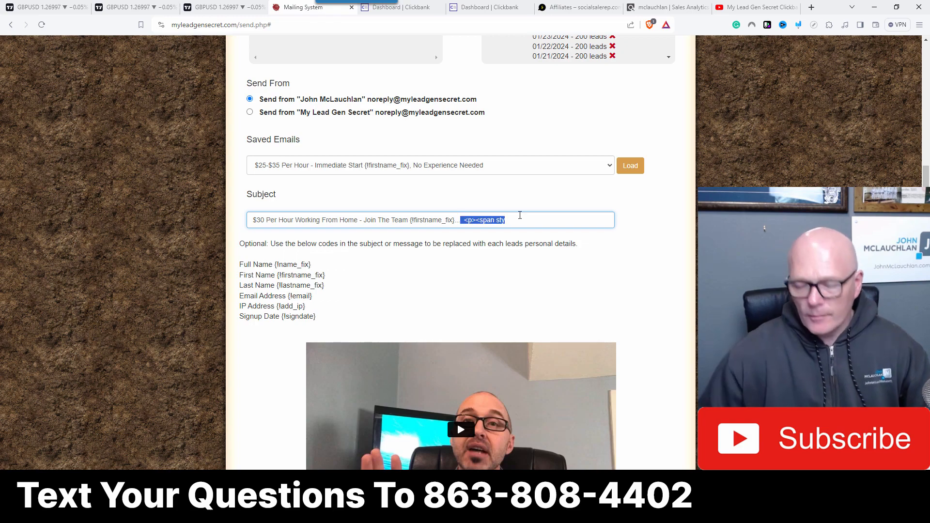
pyautogui.press('BackSpace')
# Step: Open the message source and replace its contents with the copied HTML
pyautogui.scroll(-9, 387, 297)
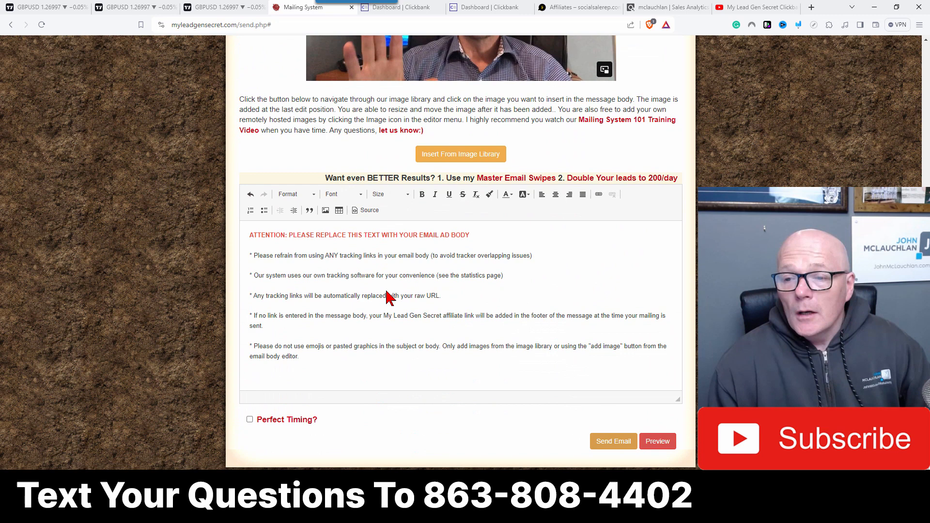
pyautogui.click(370, 210)
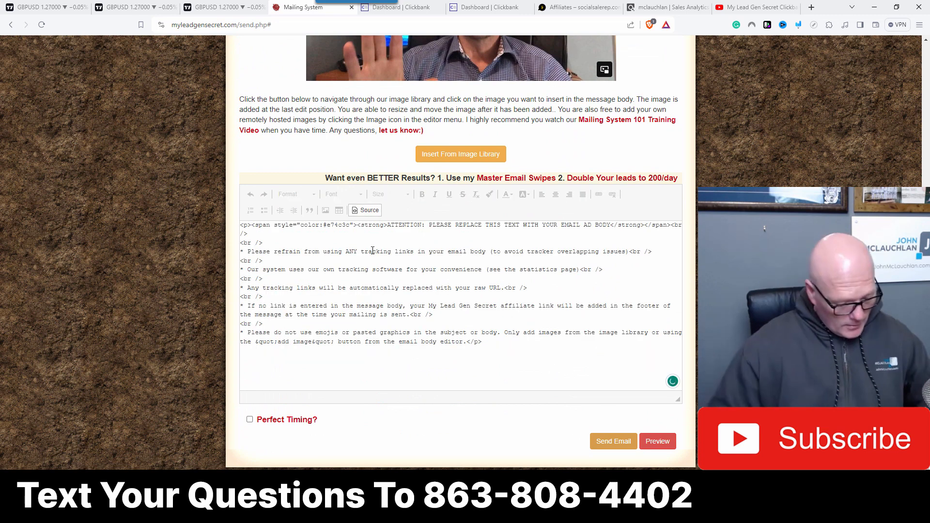
pyautogui.hotkey('ctrl', 'a')
pyautogui.hotkey('ctrl', 'v')
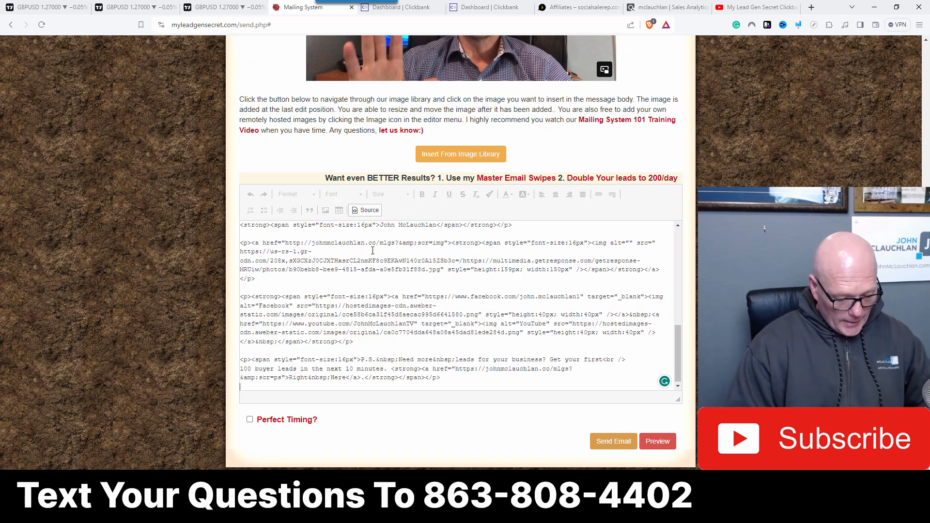
# Step: Return to the visual editor and delete the subject line at the top of the message body
pyautogui.click(369, 210)
pyautogui.hotkey('shift', 'End')
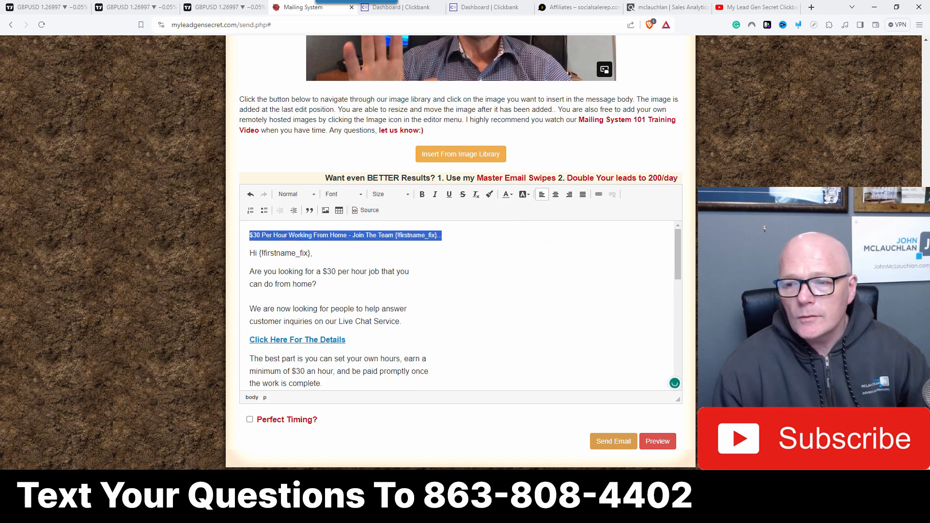
pyautogui.press('Delete')
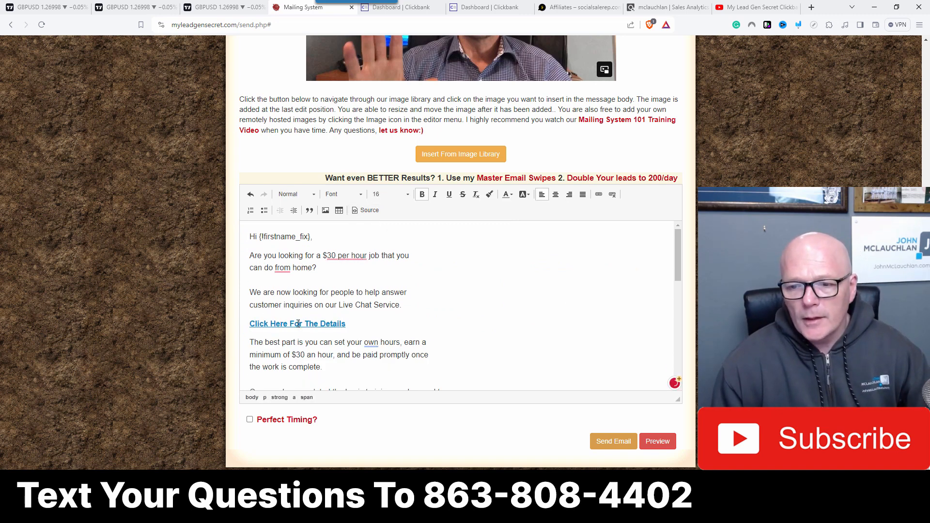
# Step: Change the tracking ID in the 'Click Here For The Details' link URL to tid=2
pyautogui.click(599, 195)
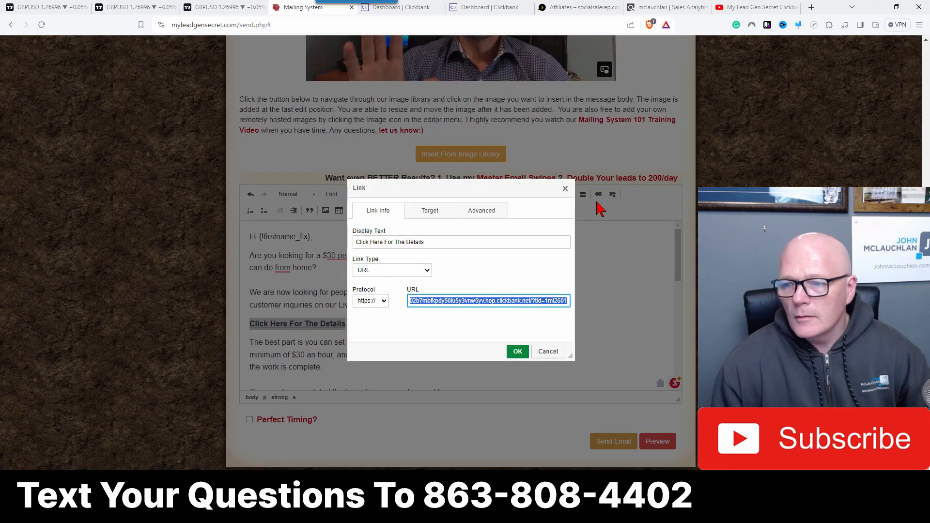
pyautogui.click(553, 304)
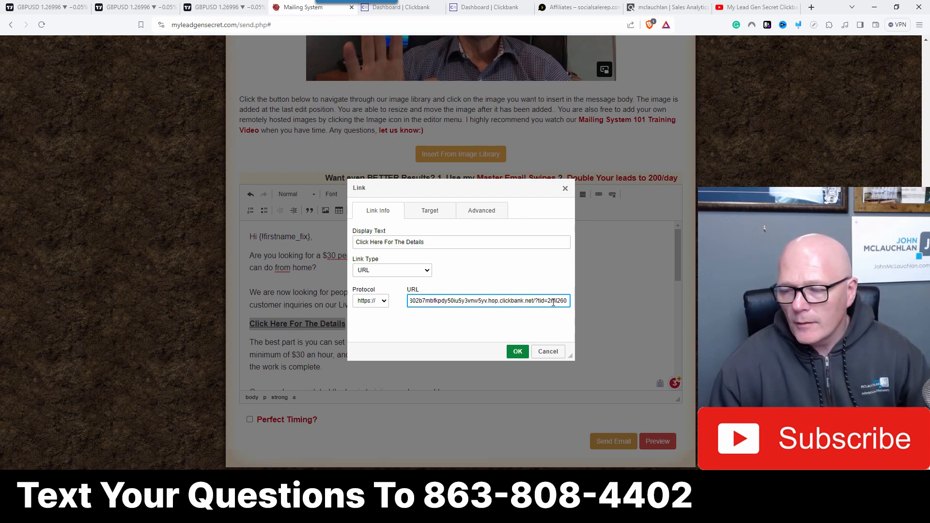
pyautogui.click(517, 352)
# Step: Change the tracking ID in the 'Click Here To Apply And Join' link URL to tid=2
pyautogui.scroll(-5, 466, 329)
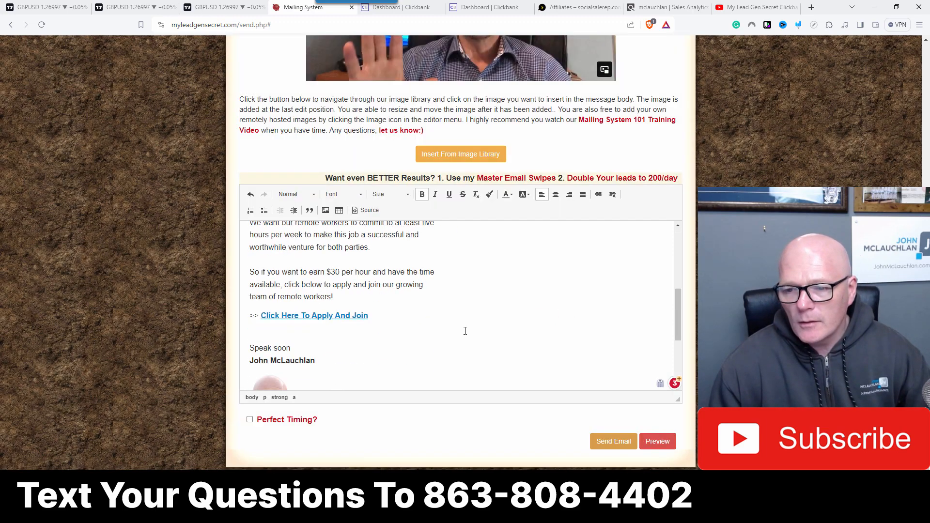
pyautogui.click(599, 194)
pyautogui.click(550, 301)
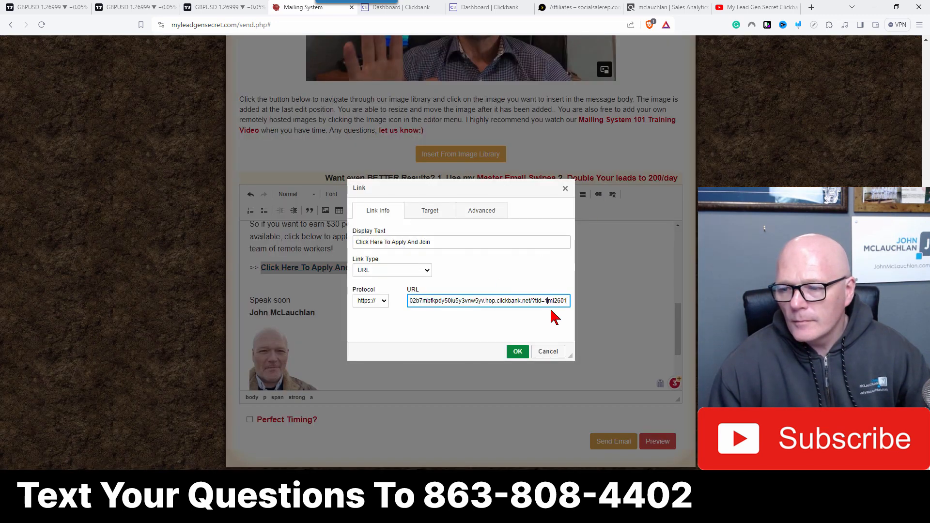
pyautogui.press('BackSpace')
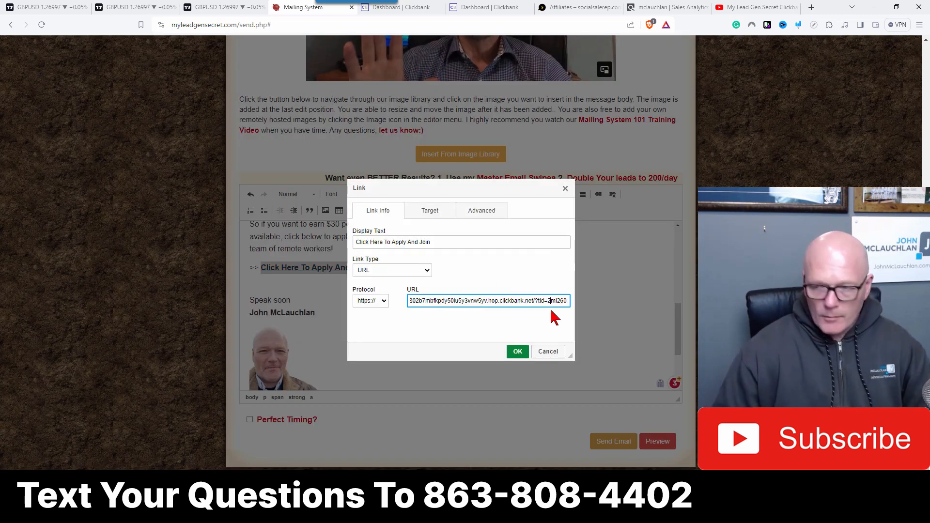
pyautogui.click(518, 352)
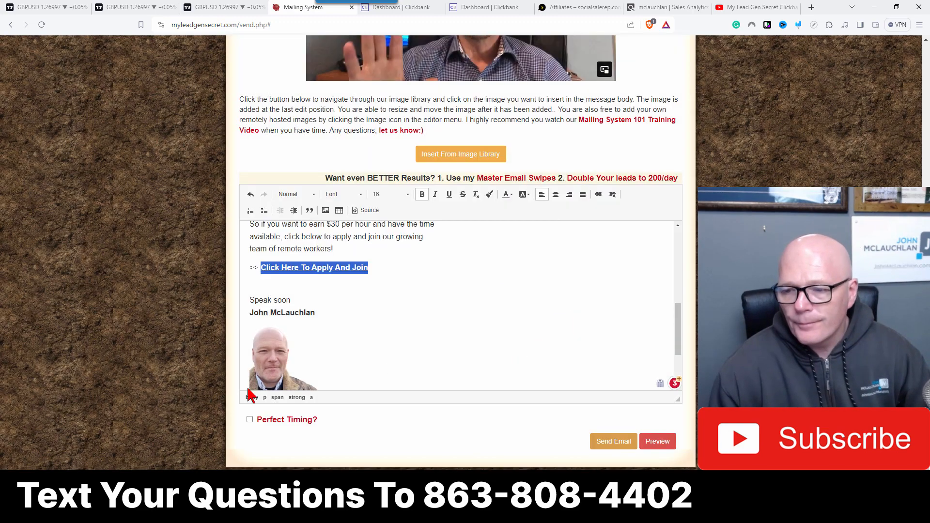
# Step: Enable Perfect Timing and send the email to the selected leads
pyautogui.click(250, 421)
pyautogui.click(611, 442)
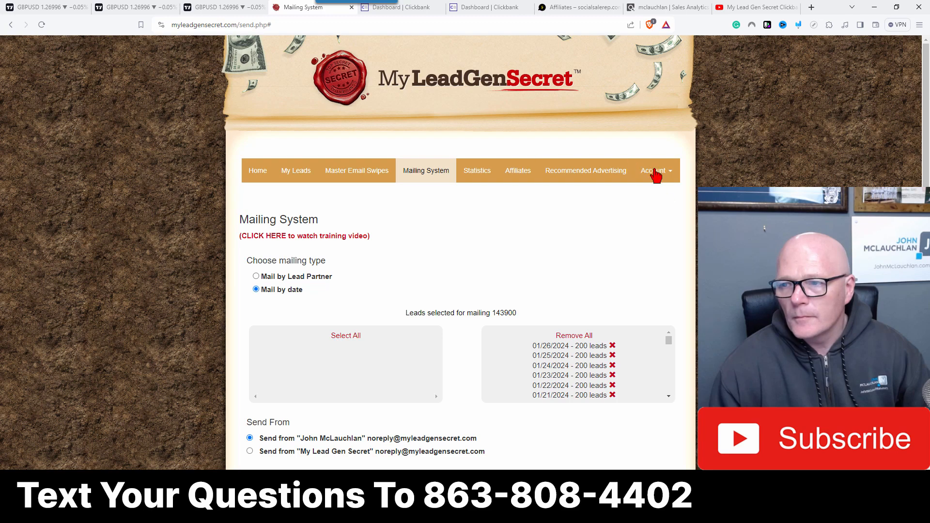
# Step: Log out and log back into the members area with another saved account and its stored password
pyautogui.click(656, 176)
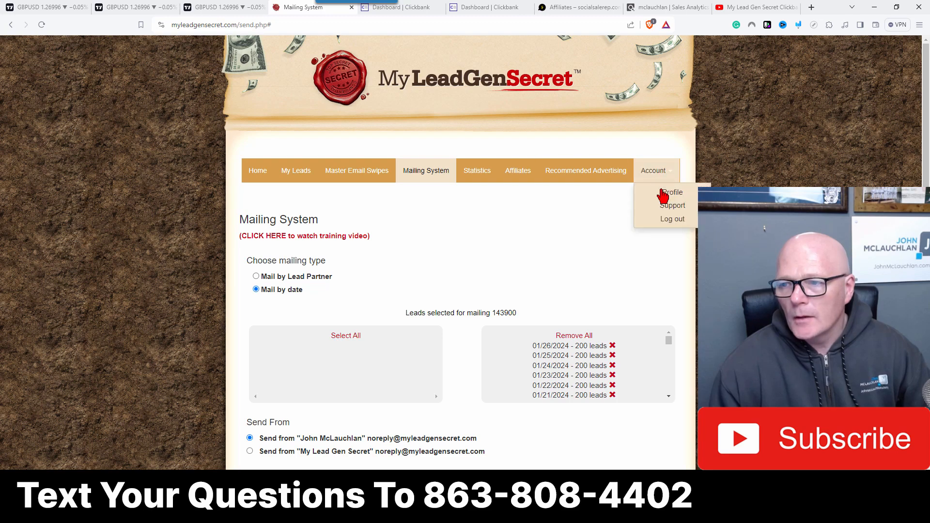
pyautogui.click(668, 221)
pyautogui.click(653, 49)
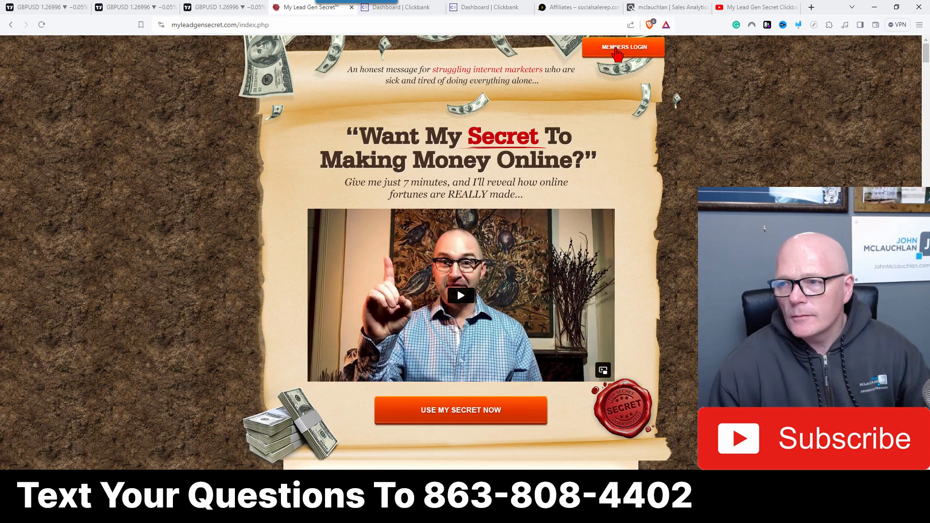
pyautogui.click(459, 243)
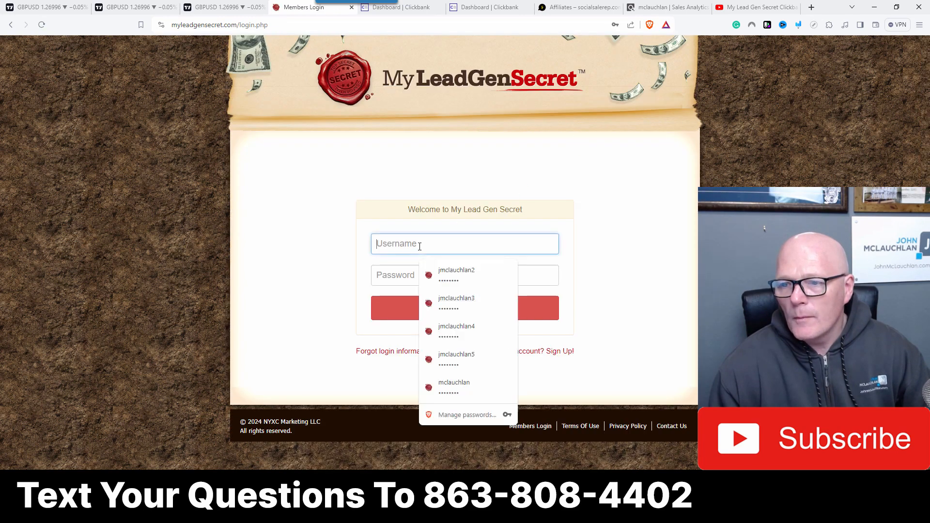
pyautogui.click(455, 300)
pyautogui.click(454, 310)
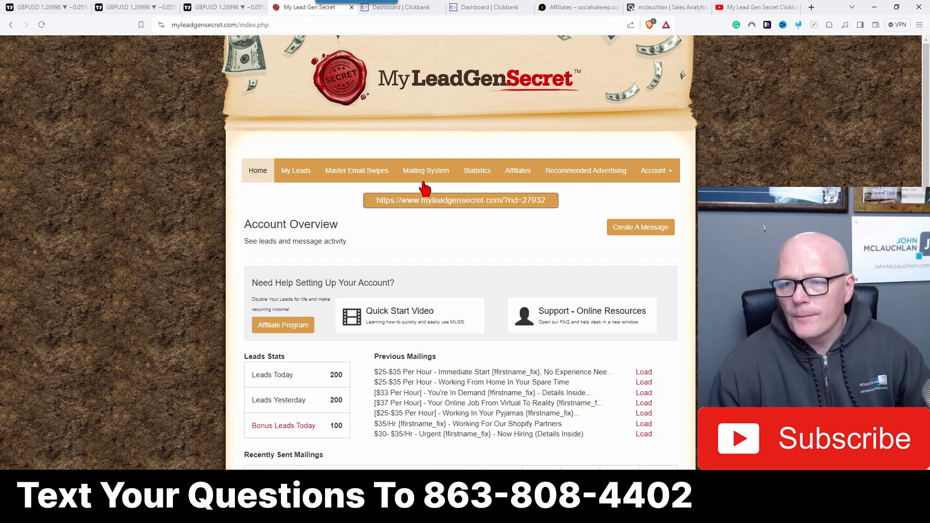
# Step: Open the Mailing System on this account and select all lead dates for mailing
pyautogui.click(424, 171)
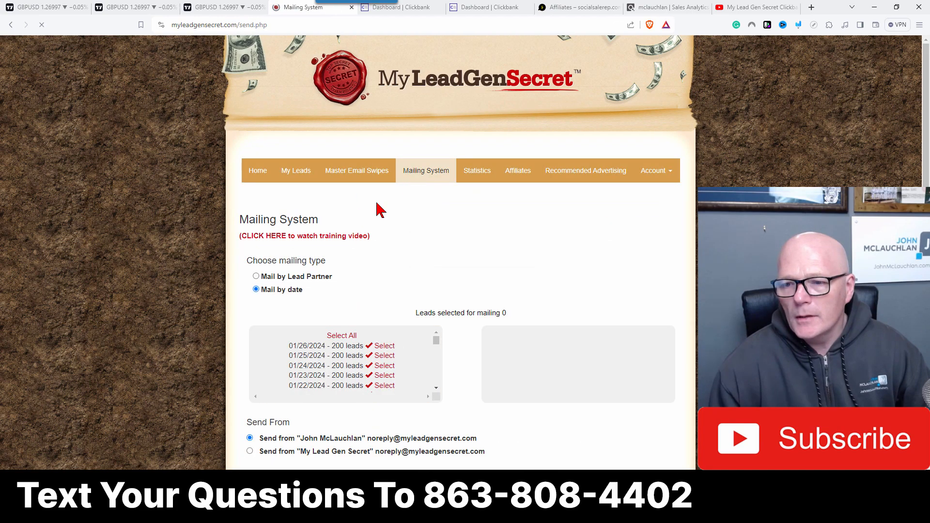
pyautogui.click(342, 337)
pyautogui.scroll(-5, 343, 338)
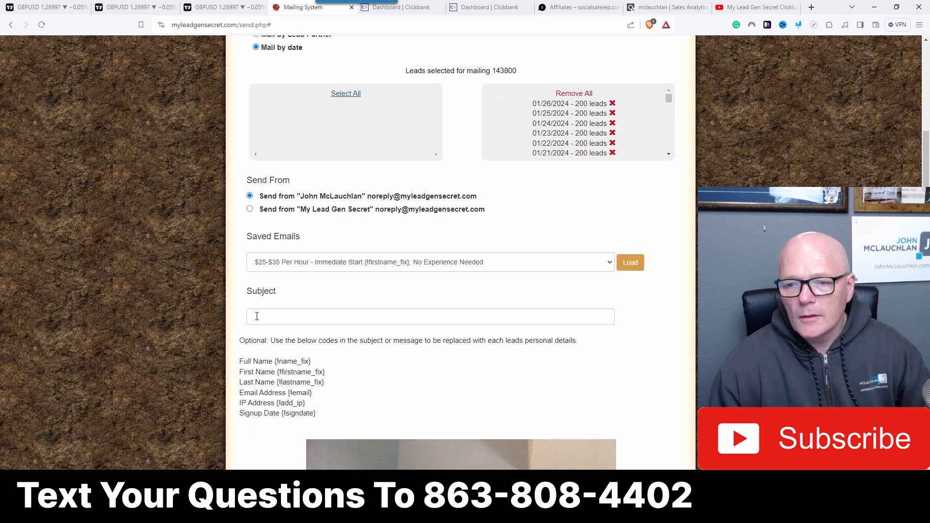
# Step: Paste the copied subject into the Subject field and remove the stray HTML after the ellipsis
pyautogui.rightClick(257, 316)
pyautogui.click(287, 388)
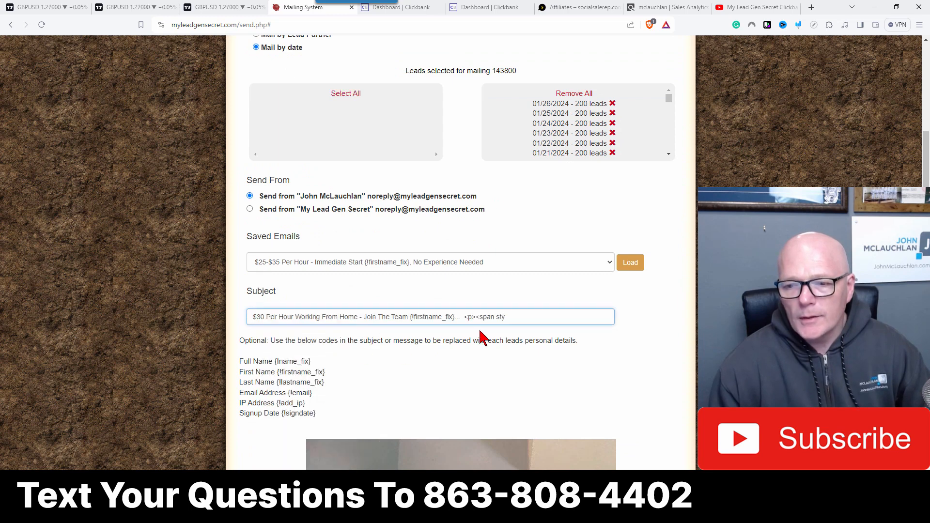
pyautogui.moveTo(461, 317); pyautogui.dragTo(581, 314)
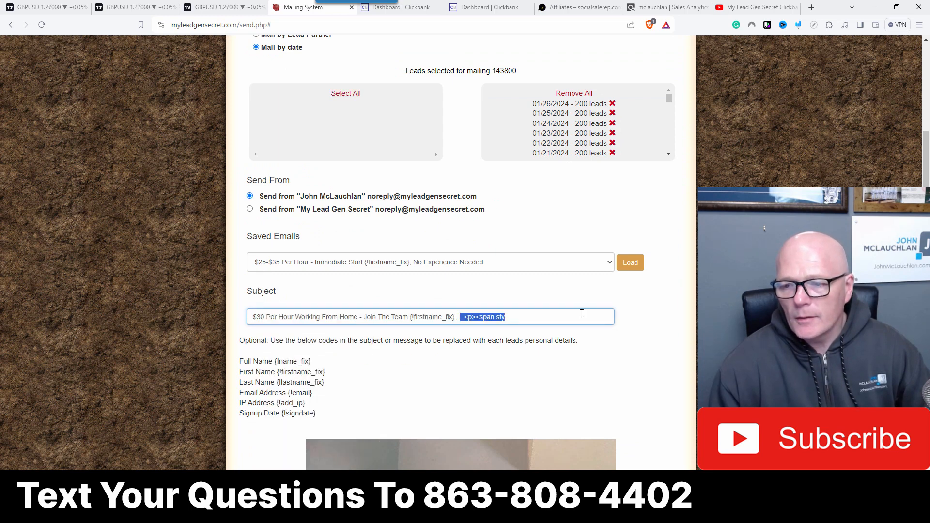
pyautogui.press('BackSpace')
# Step: Open the message source and replace all of it with the copied HTML
pyautogui.scroll(-5, 461, 317)
pyautogui.scroll(-5, 429, 315)
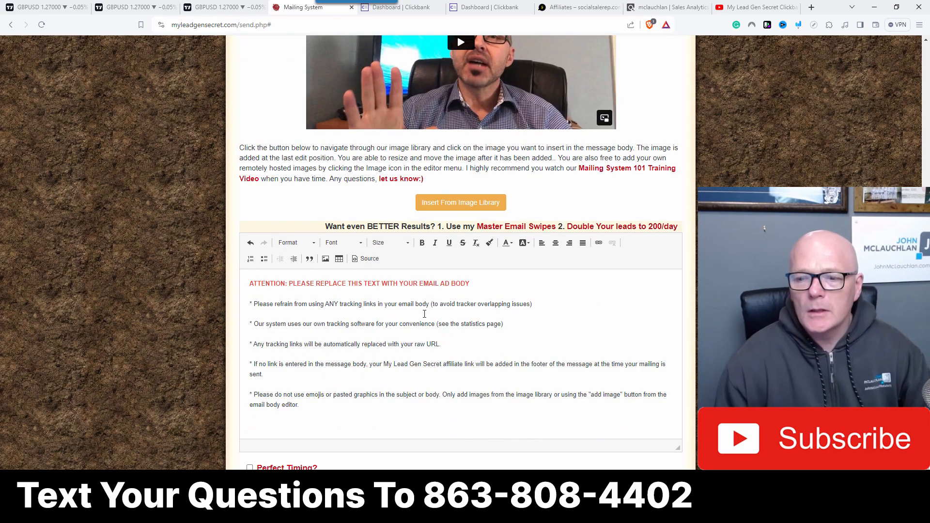
pyautogui.click(366, 258)
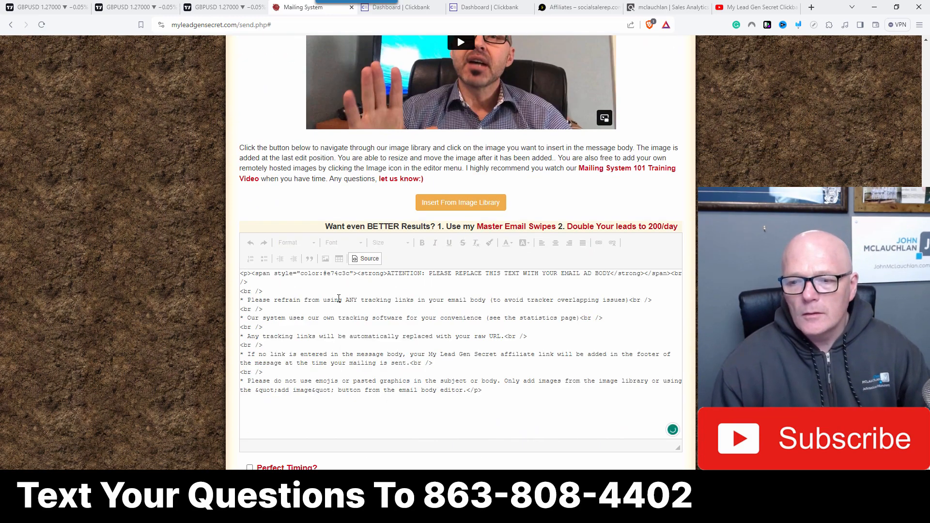
pyautogui.hotkey('ctrl', 'a')
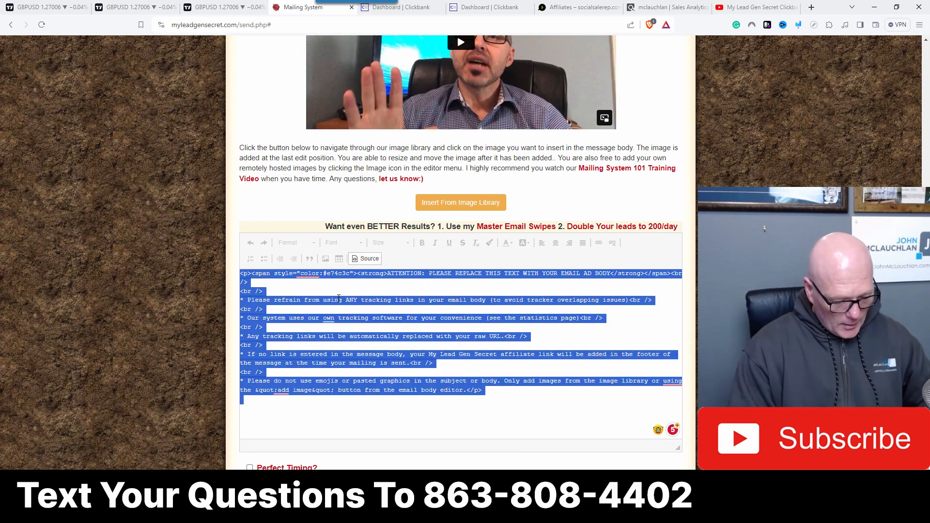
pyautogui.hotkey('ctrl', 'v')
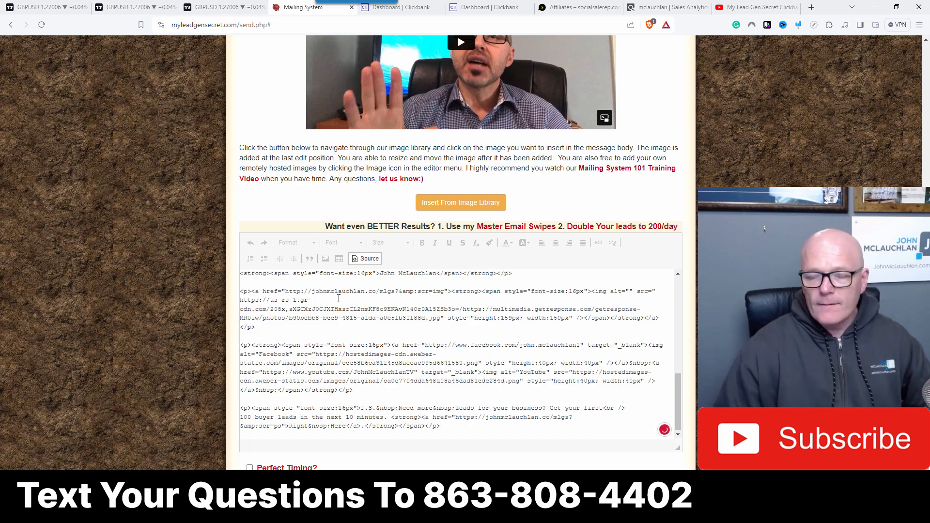
# Step: Return to the visual editor and delete the subject line at the top of the body
pyautogui.click(368, 259)
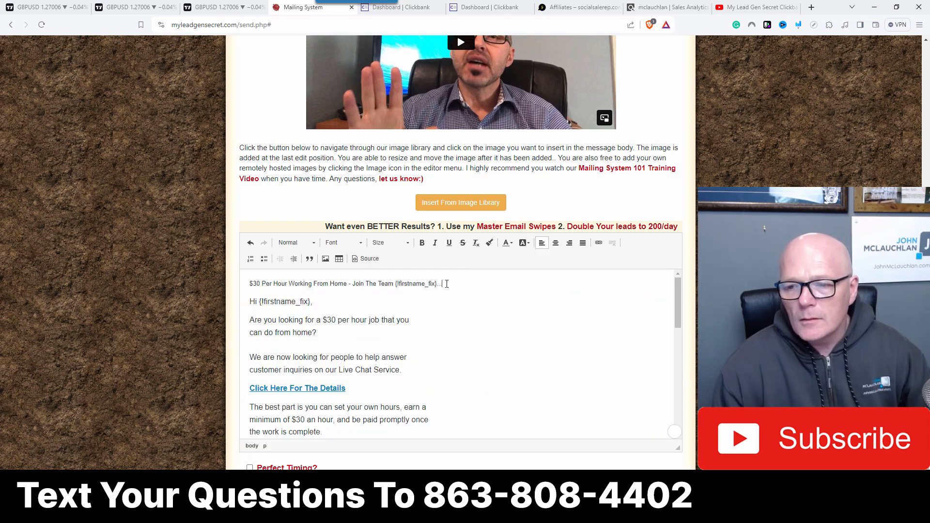
pyautogui.moveTo(446, 283); pyautogui.dragTo(182, 275)
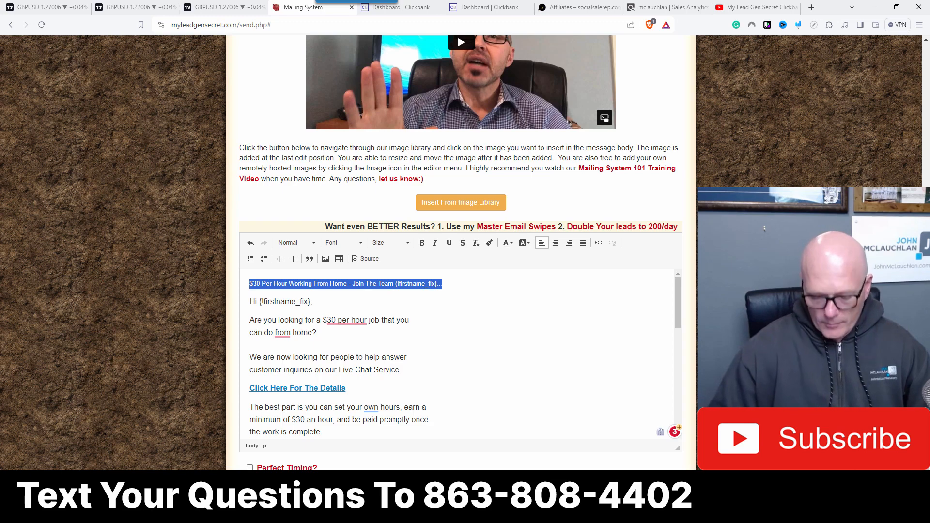
pyautogui.press('Delete')
pyautogui.press('Delete')
# Step: Change the tracking ID in the 'Click Here For The Details' link URL to tid=3
pyautogui.scroll(-3, 388, 336)
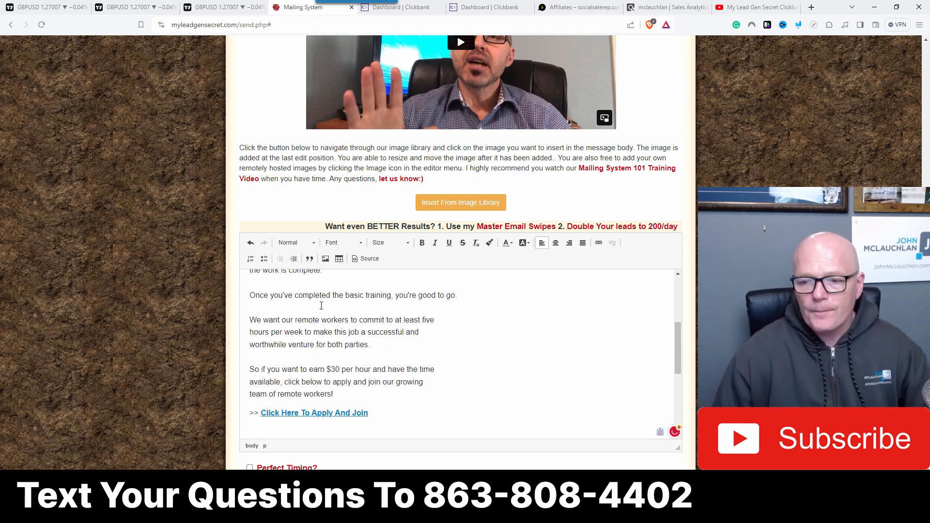
pyautogui.scroll(2, 298, 324)
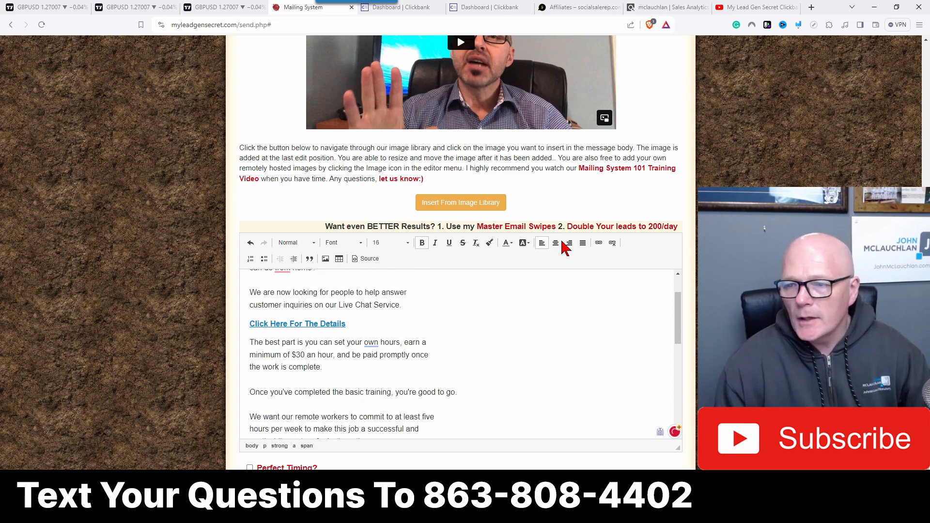
pyautogui.click(599, 242)
pyautogui.click(549, 301)
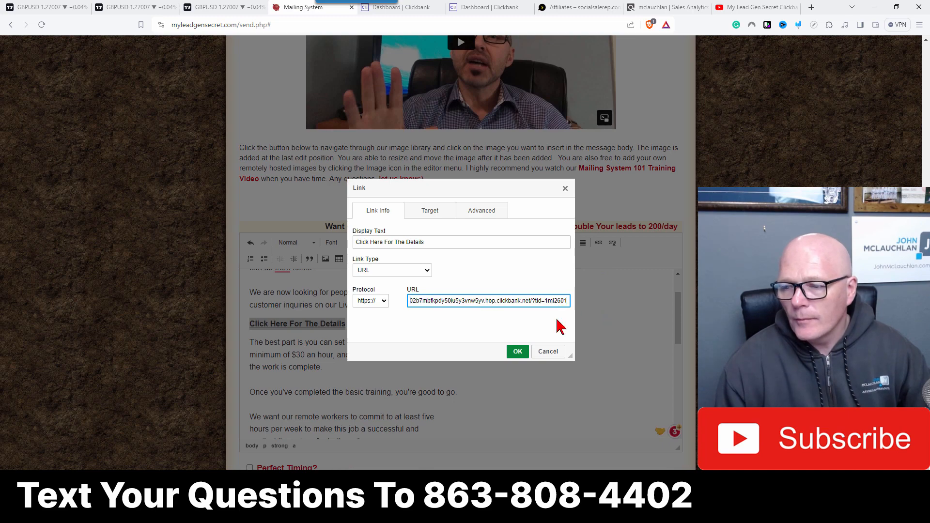
pyautogui.press('BackSpace')
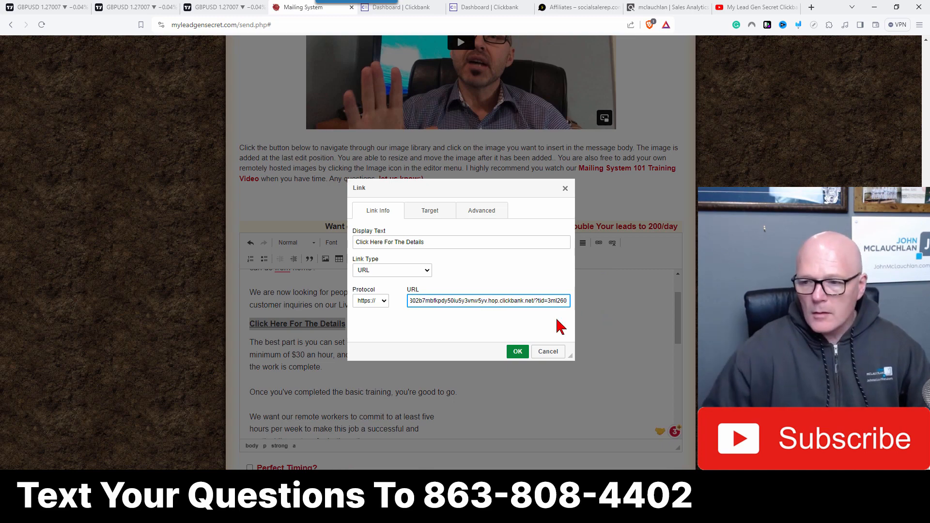
pyautogui.write('3')
pyautogui.click(517, 350)
# Step: Change the tracking ID in the 'Click Here To Apply And Join' link URL to tid=3
pyautogui.scroll(-5, 329, 316)
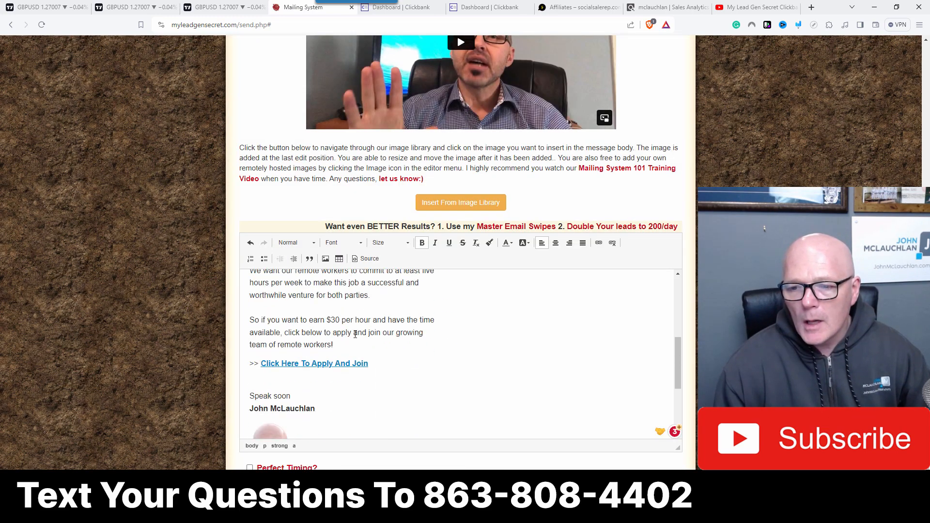
pyautogui.click(599, 242)
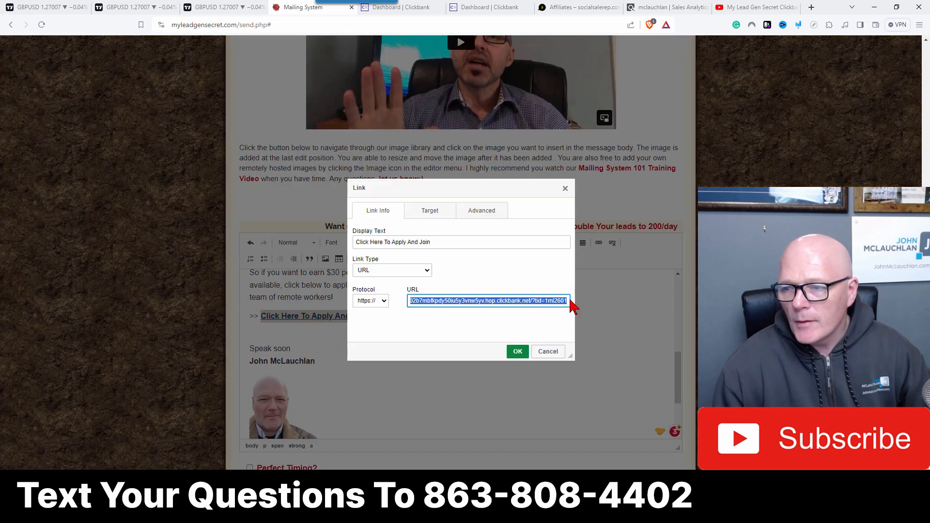
pyautogui.click(549, 301)
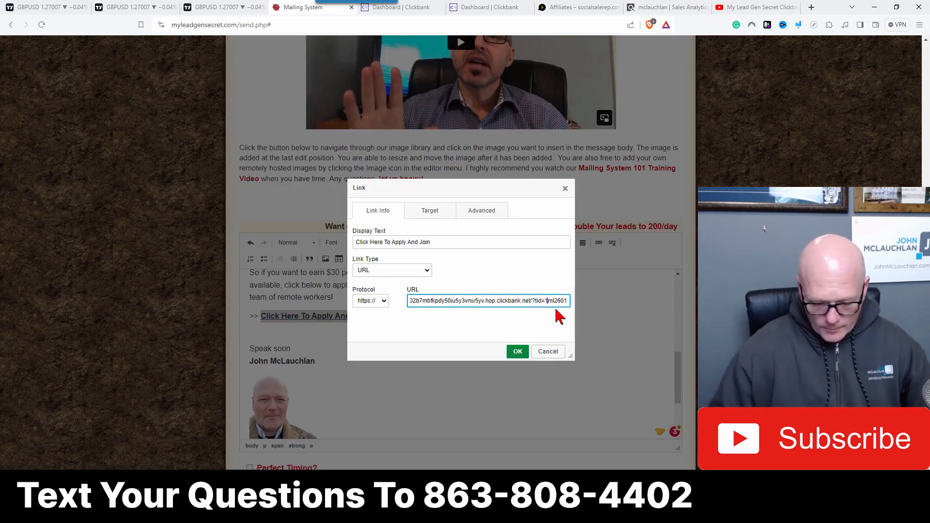
pyautogui.press('BackSpace')
pyautogui.write('3')
pyautogui.click(518, 351)
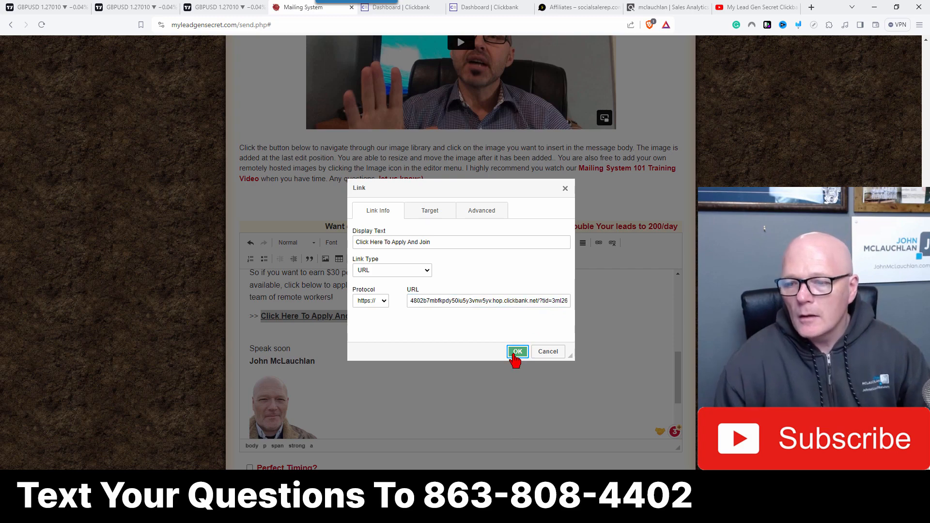
# Step: Enable Perfect Timing for this mailing
pyautogui.click(250, 468)
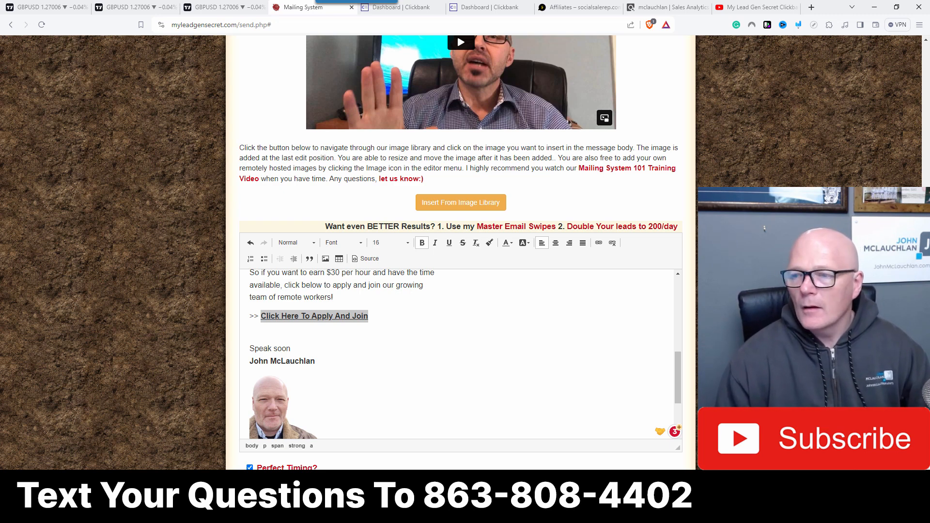
pyautogui.scroll(15, 461, 252)
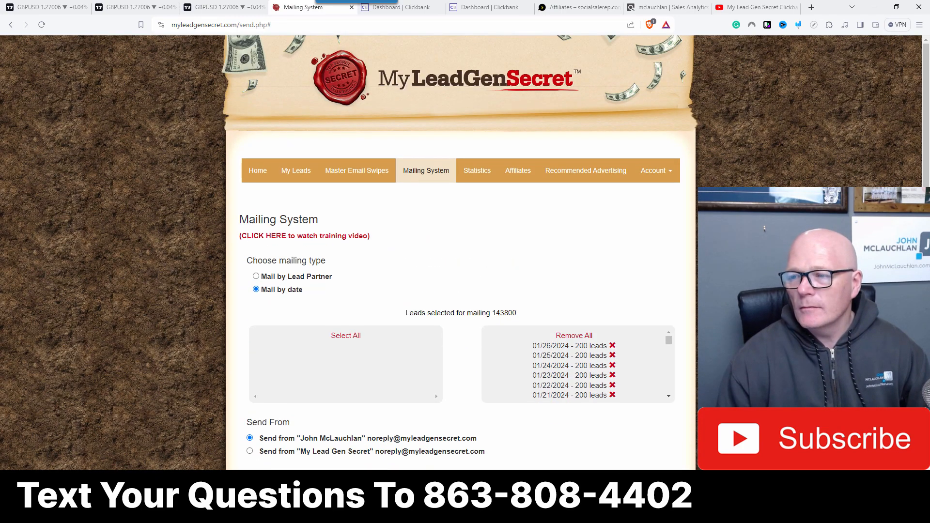
# Step: Log out and sign into the members area with another saved account and its stored password
pyautogui.click(657, 174)
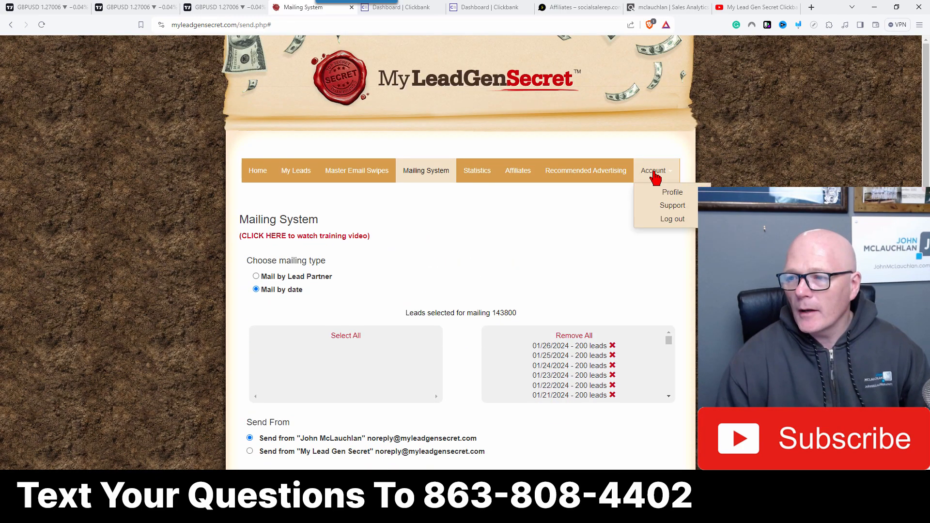
pyautogui.click(665, 224)
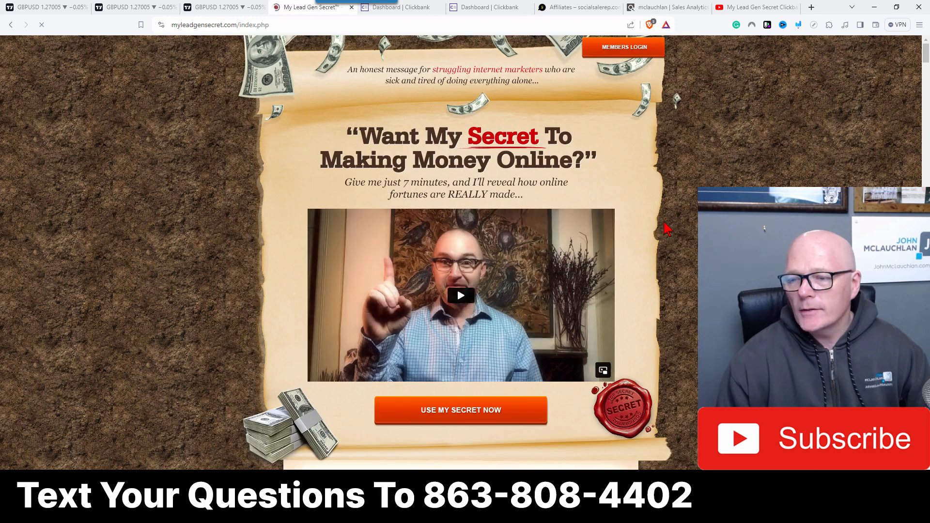
pyautogui.click(630, 48)
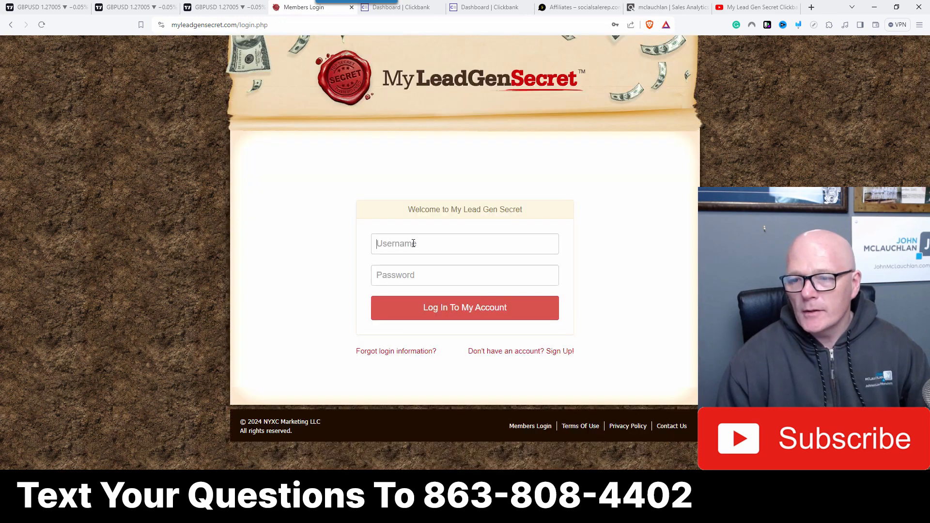
pyautogui.click(413, 243)
pyautogui.click(465, 333)
pyautogui.click(456, 314)
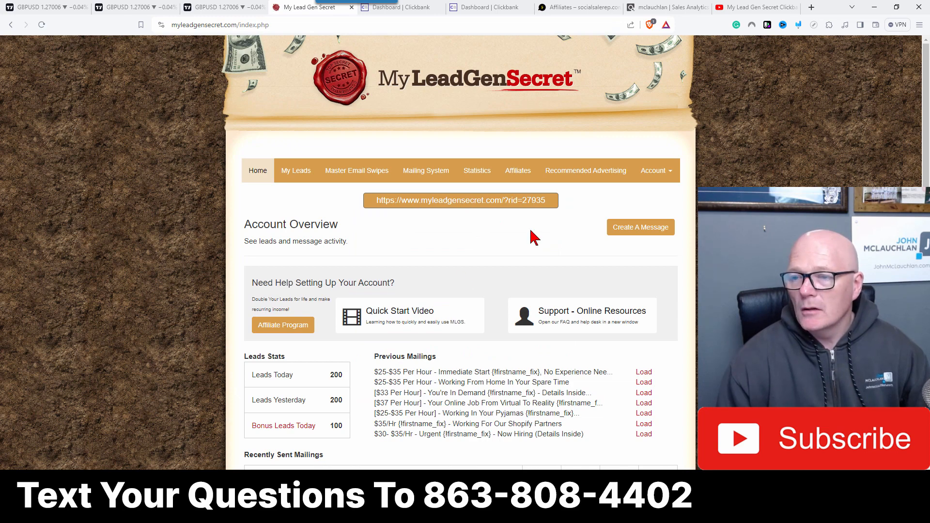
# Step: Open the mailing system, select all lead dates, and paste the subject '$30 Per Hour Working From Home - Join The Team {firstname_fix}...' without stray HTML
pyautogui.click(425, 171)
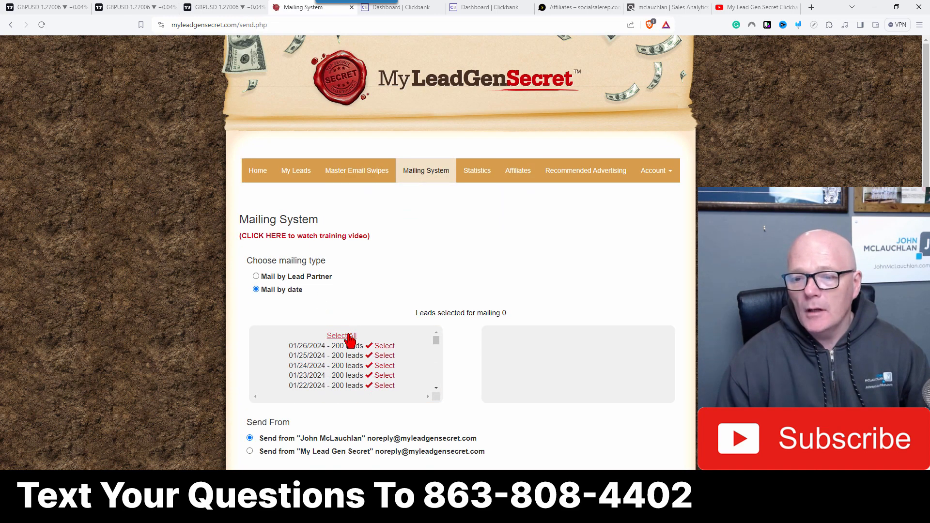
pyautogui.click(348, 336)
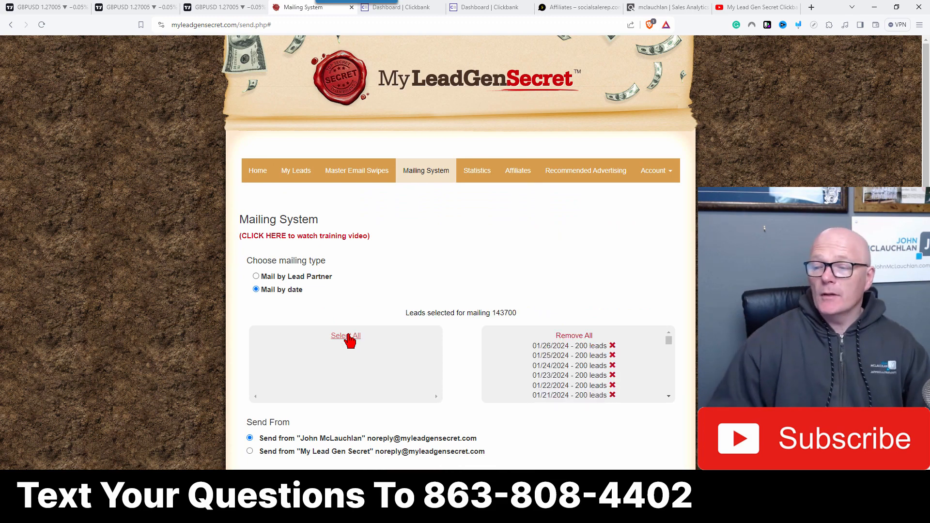
pyautogui.scroll(-4, 348, 334)
pyautogui.rightClick(255, 365)
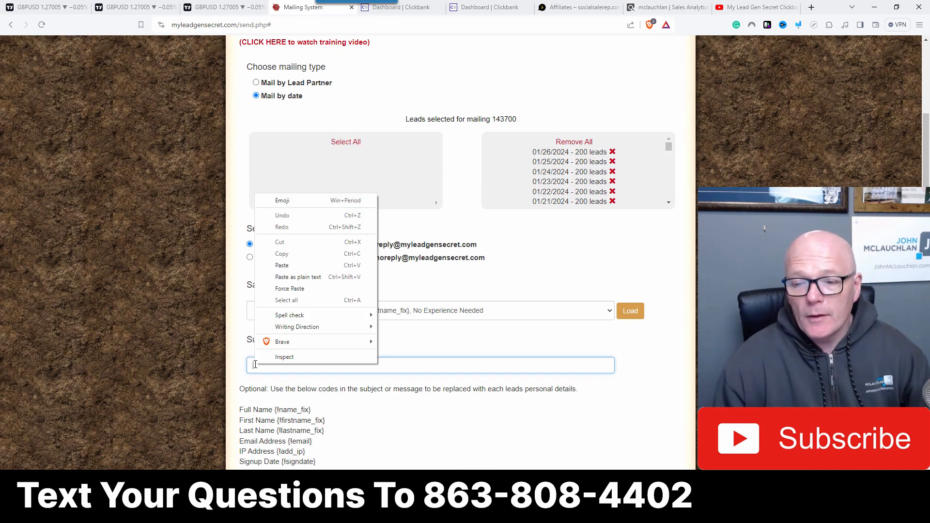
pyautogui.click(284, 266)
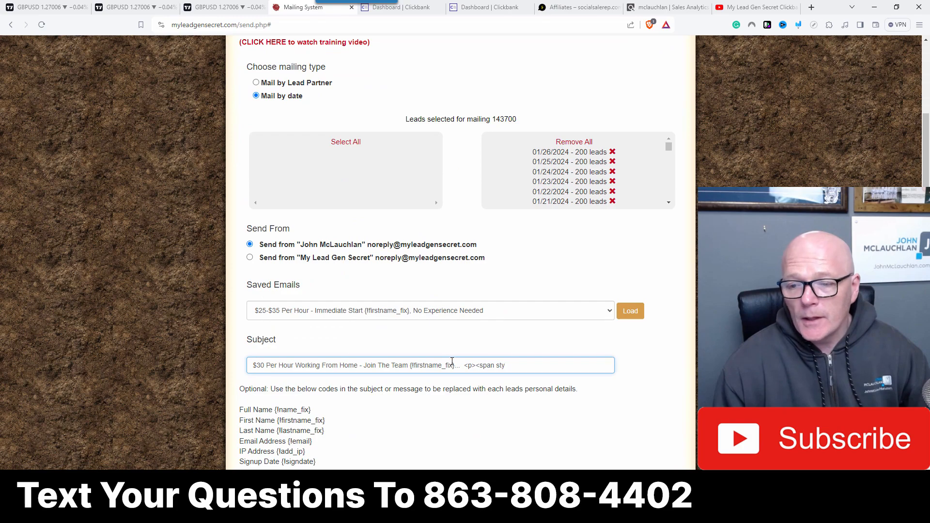
pyautogui.moveTo(461, 365); pyautogui.dragTo(507, 366)
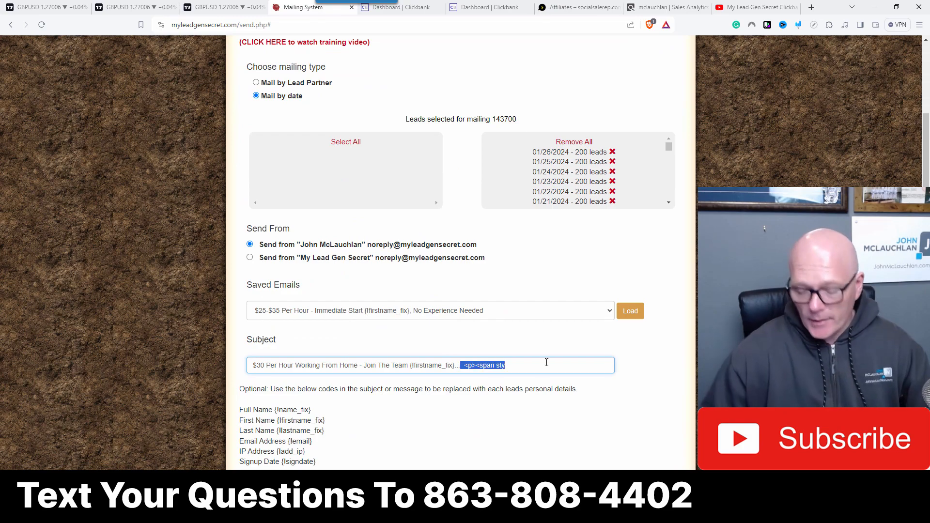
pyautogui.press('BackSpace')
# Step: Replace the message body source with the pasted email HTML and delete the duplicated subject line at the top
pyautogui.scroll(-10, 388, 349)
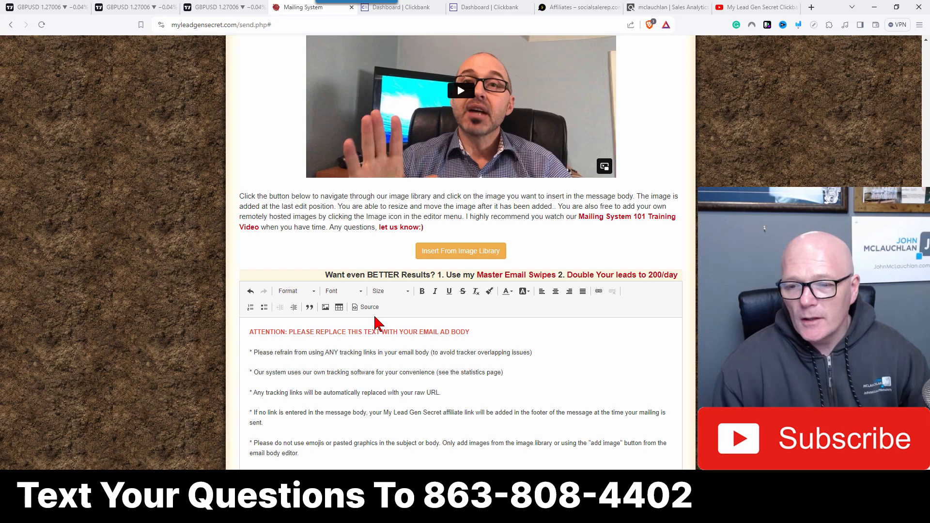
pyautogui.click(368, 307)
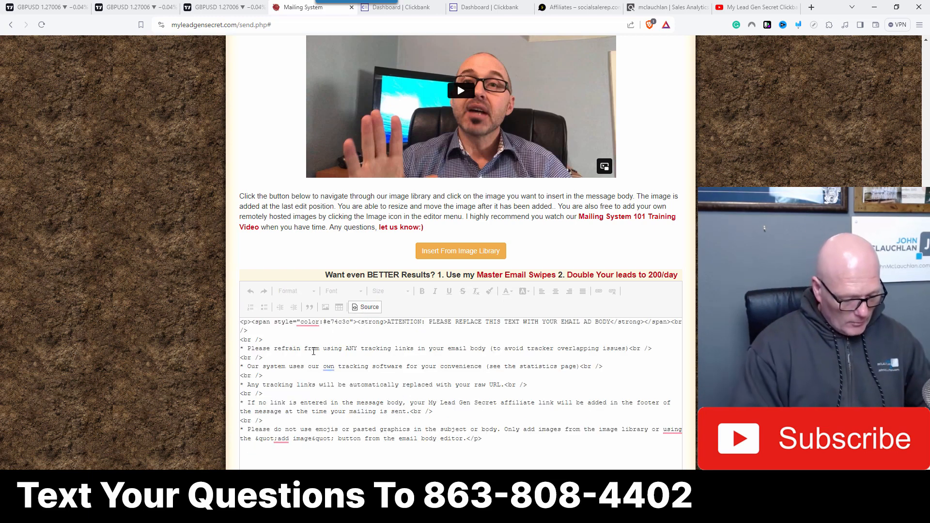
pyautogui.hotkey('ctrl', 'a')
pyautogui.hotkey('ctrl', 'v')
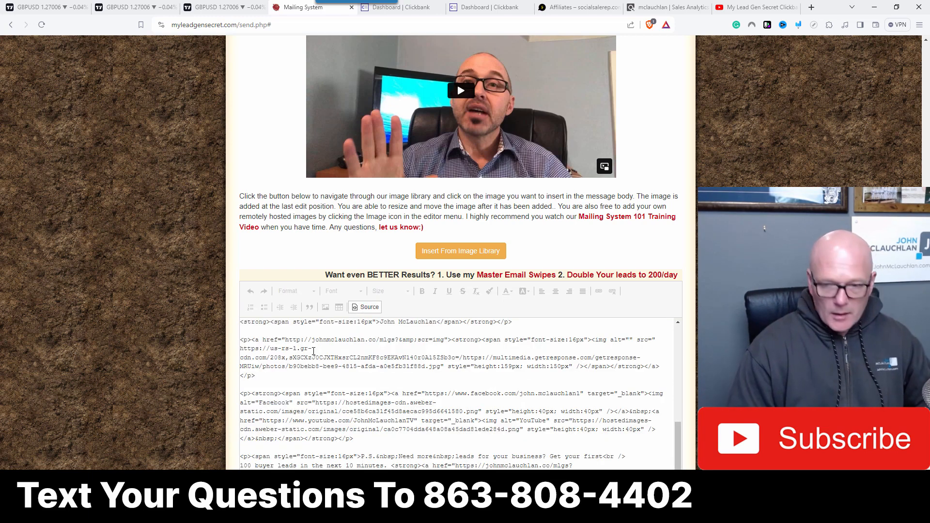
pyautogui.click(368, 308)
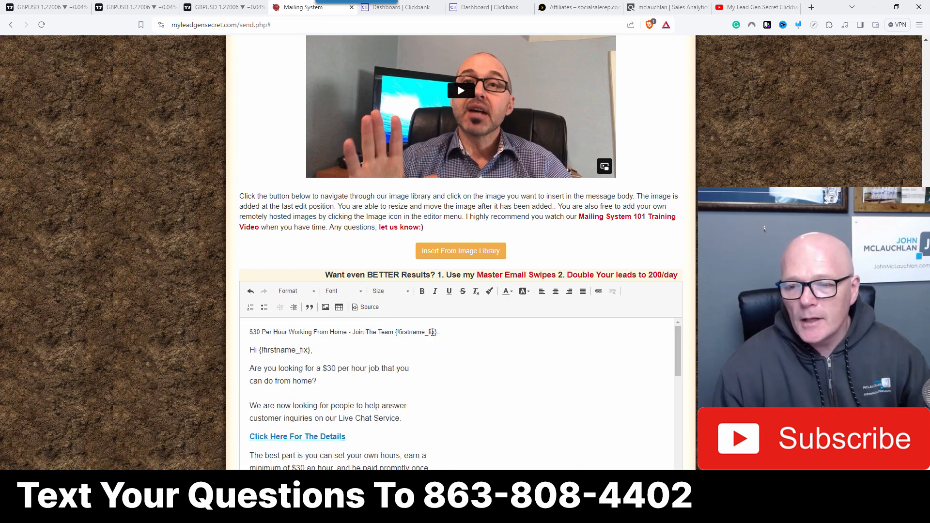
pyautogui.moveTo(452, 335); pyautogui.dragTo(198, 329)
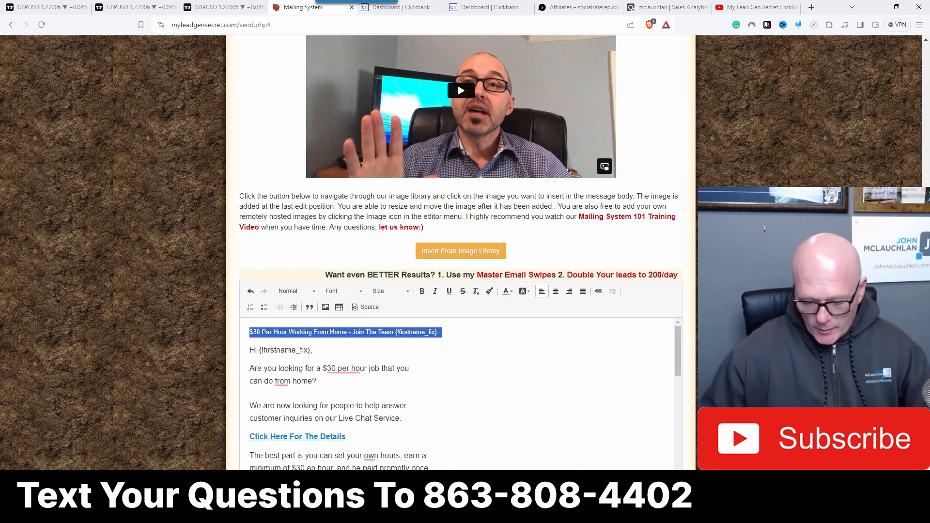
pyautogui.press('Delete')
pyautogui.scroll(-3, 418, 401)
pyautogui.scroll(5, 418, 401)
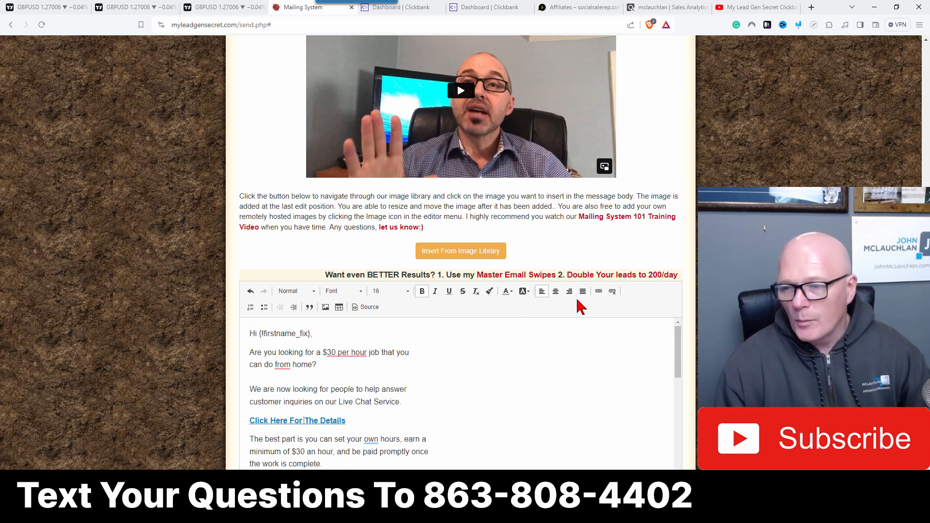
# Step: Change the tracking ID in the 'Click Here For The Details' link URL to tid=4
pyautogui.click(599, 292)
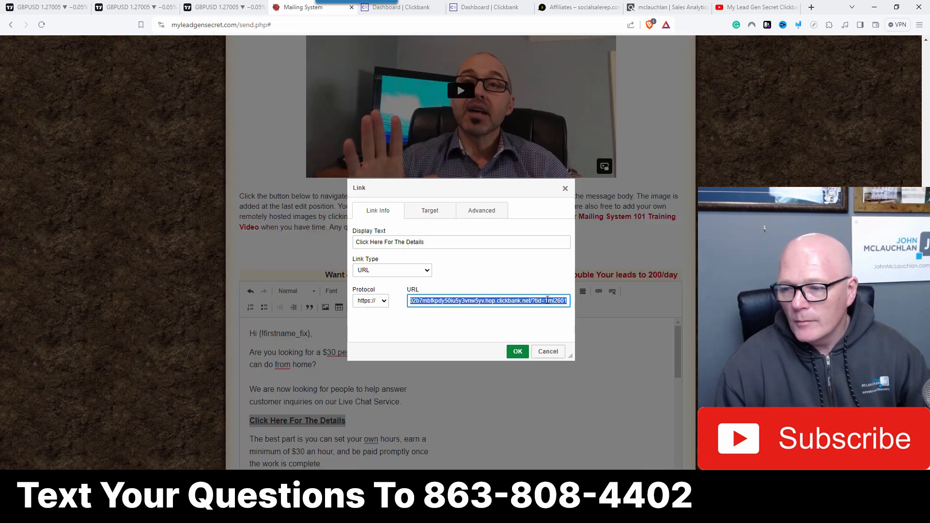
pyautogui.click(547, 300)
pyautogui.press('BackSpace')
pyautogui.write('4')
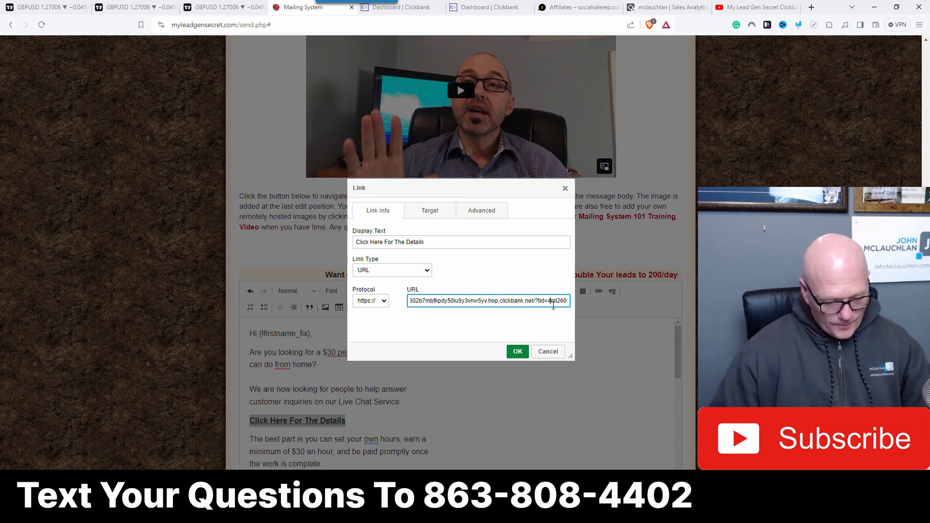
pyautogui.click(517, 351)
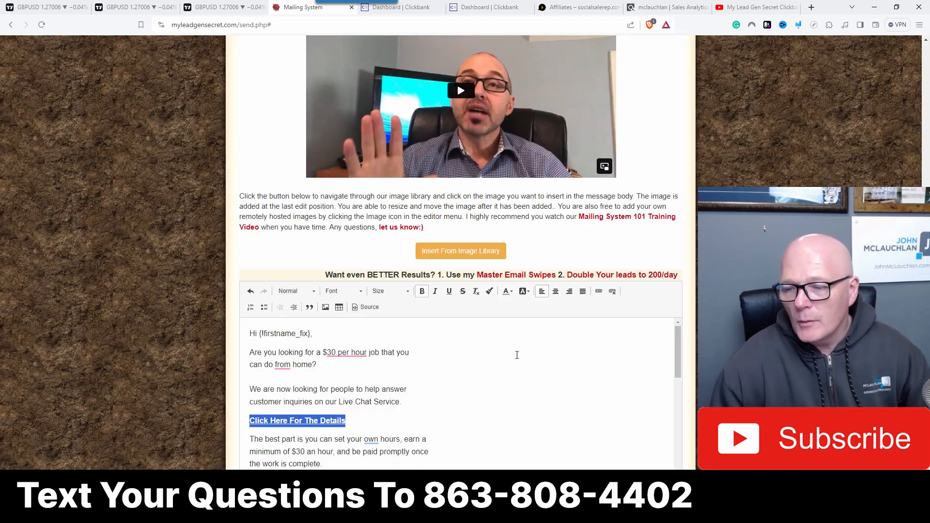
# Step: Change the tracking ID in the 'Click Here To Apply And Join' link URL to tid=4
pyautogui.scroll(-5, 326, 407)
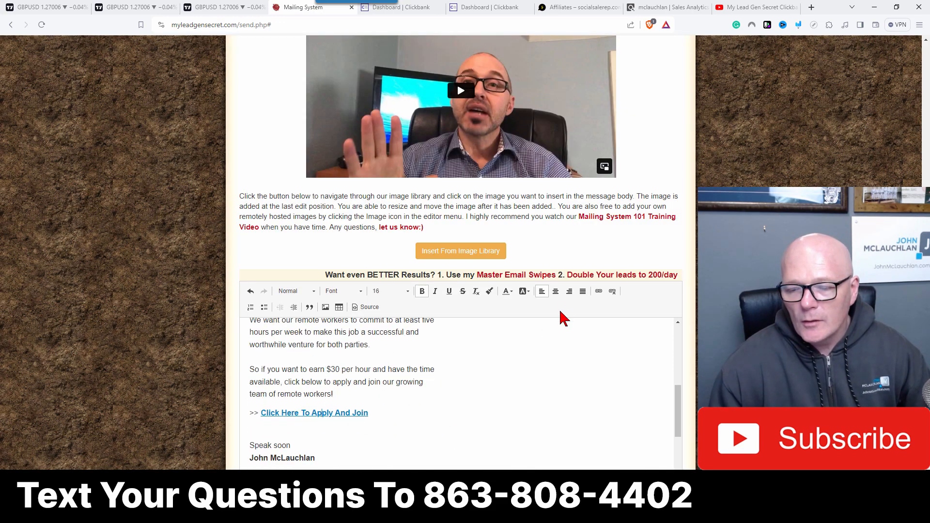
pyautogui.click(599, 291)
pyautogui.click(552, 301)
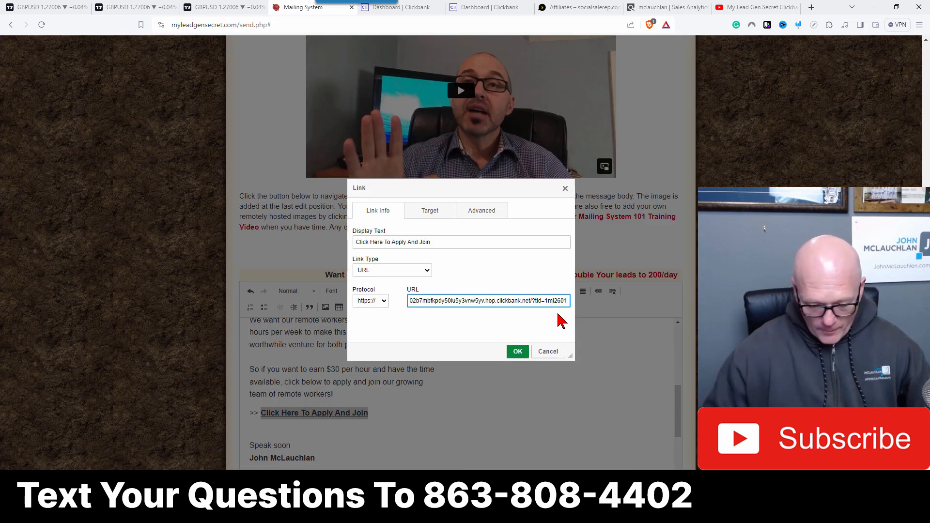
pyautogui.press('BackSpace')
pyautogui.write('4')
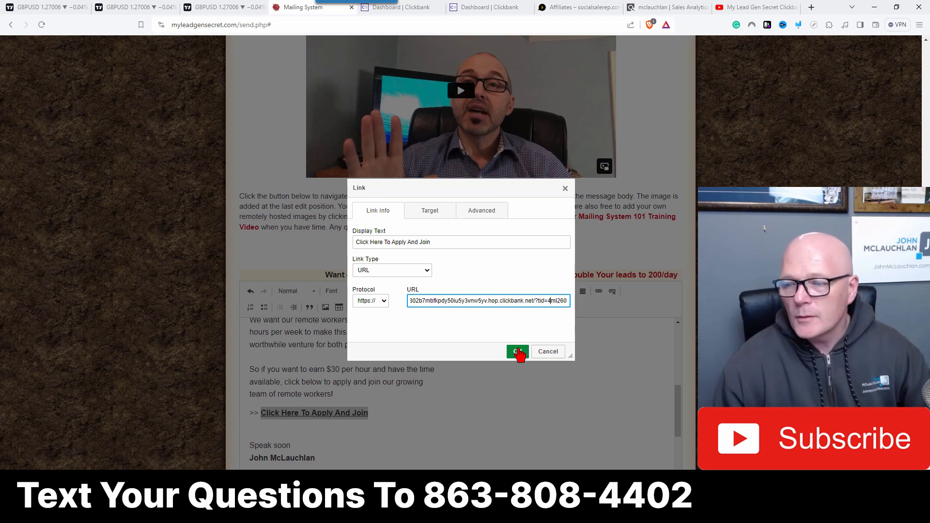
pyautogui.click(518, 351)
# Step: Enable Perfect Timing and send the email
pyautogui.scroll(-1, 435, 391)
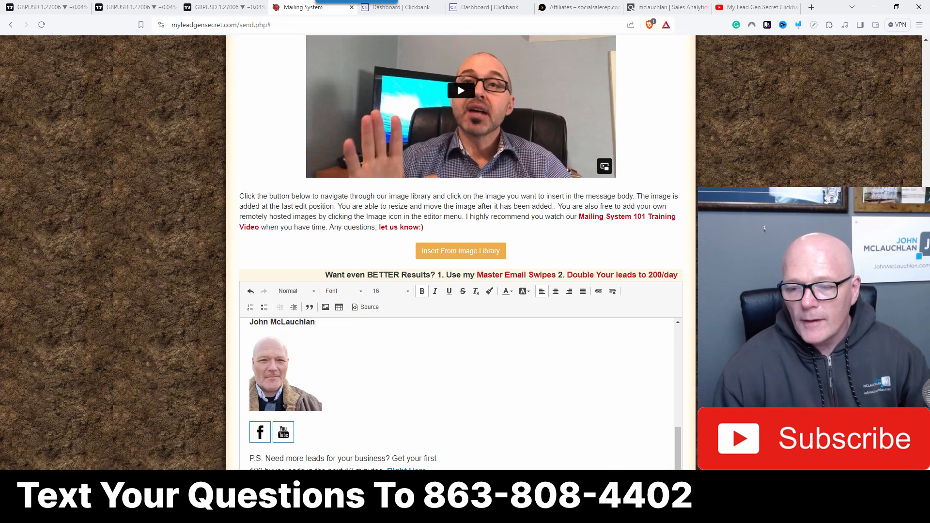
pyautogui.scroll(-2, 435, 391)
pyautogui.click(250, 411)
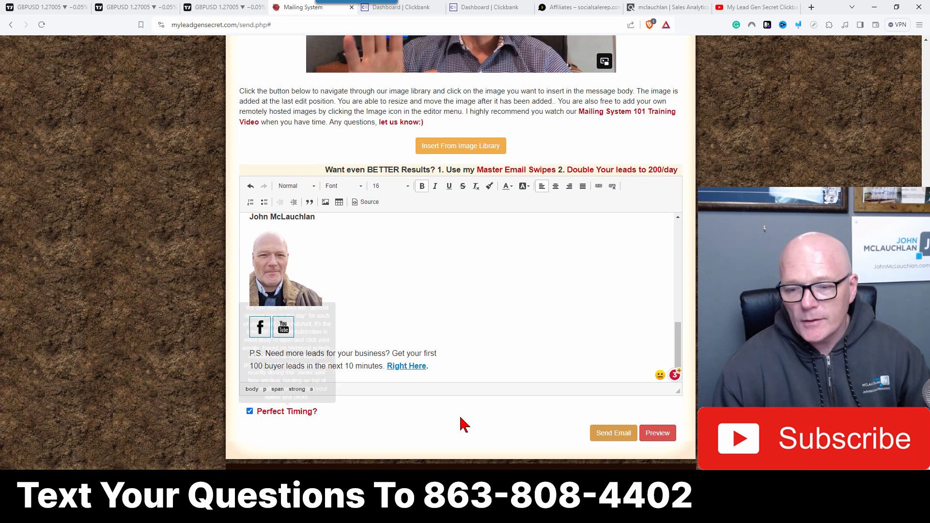
pyautogui.click(612, 434)
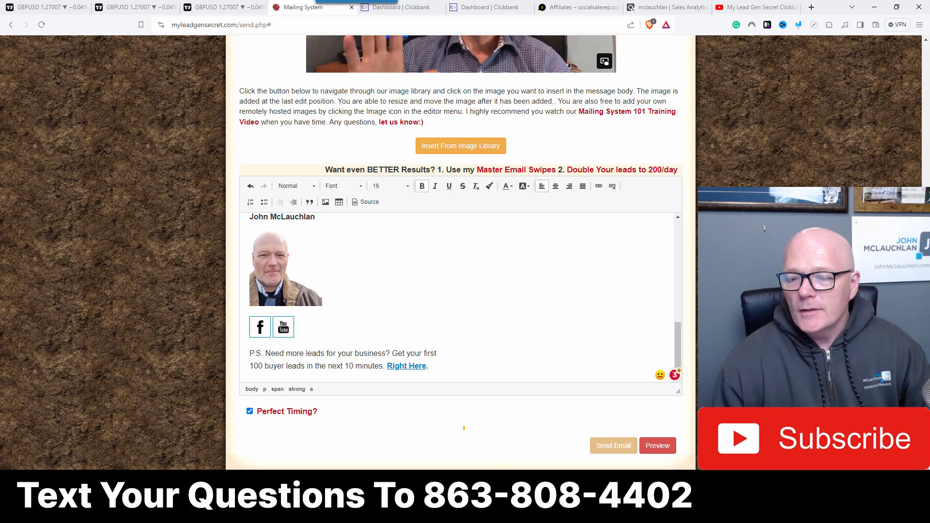
# Step: Log out and sign into the members area with the fifth saved account and its stored password
pyautogui.scroll(15, 668, 181)
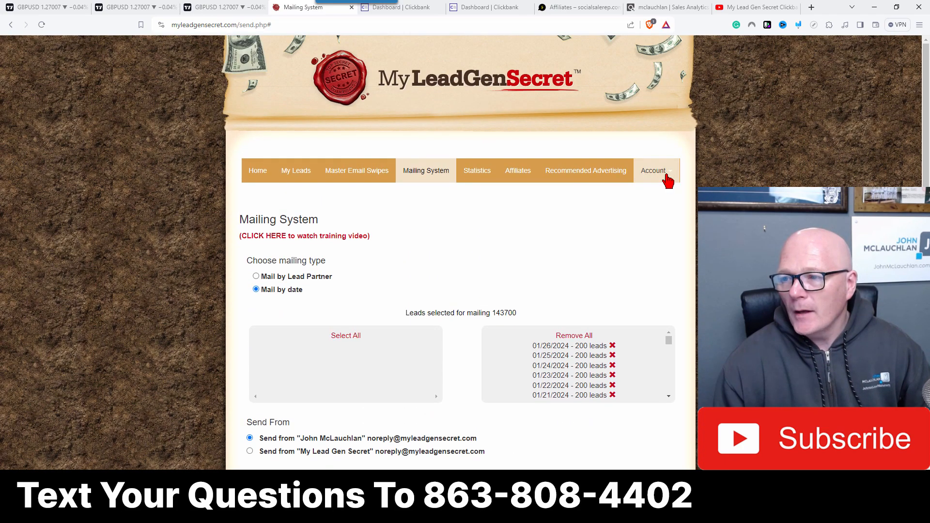
pyautogui.click(667, 180)
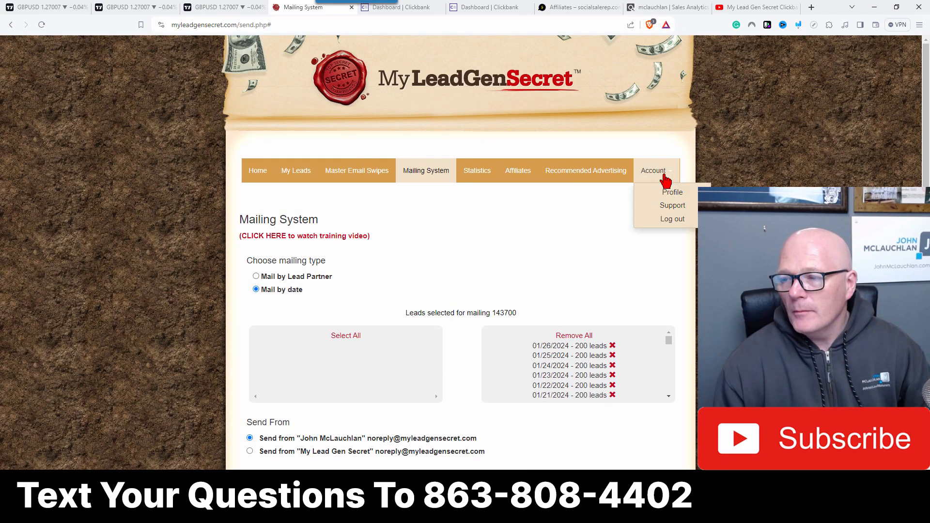
pyautogui.click(669, 221)
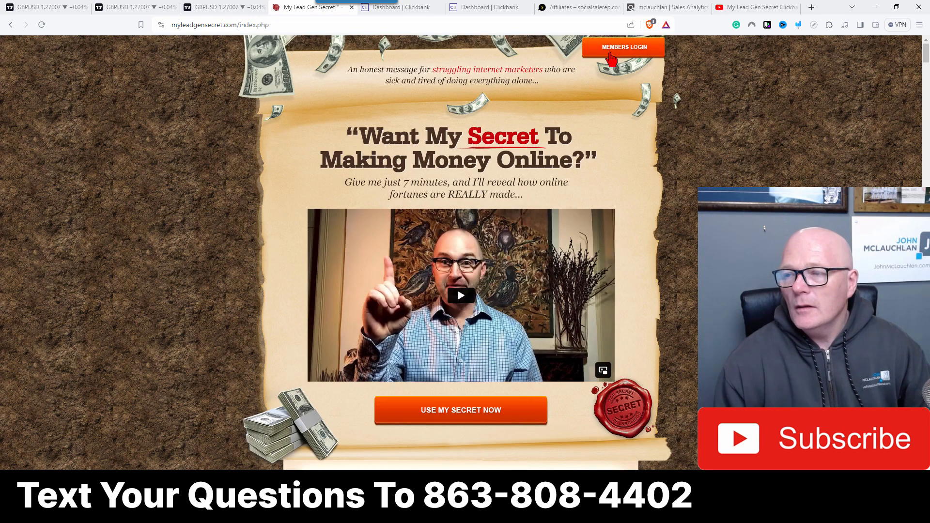
pyautogui.click(612, 51)
pyautogui.click(422, 245)
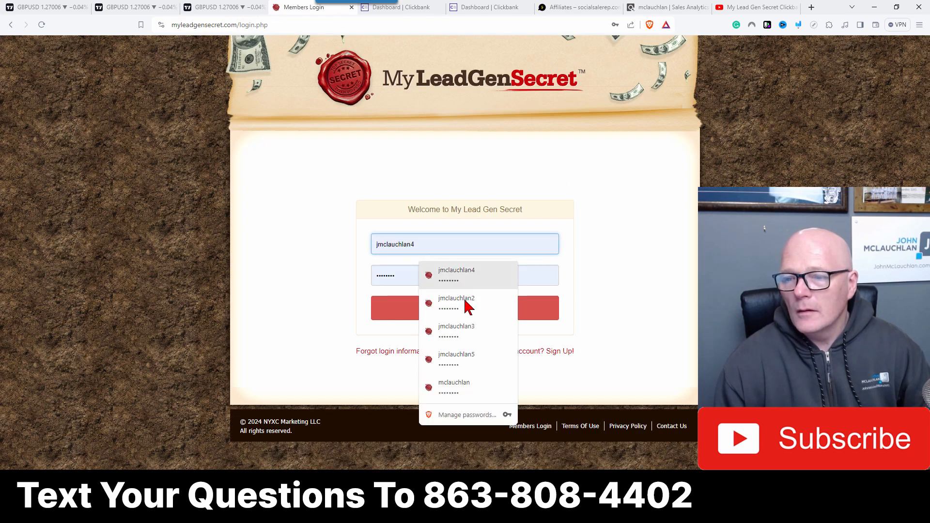
pyautogui.click(453, 358)
pyautogui.click(446, 318)
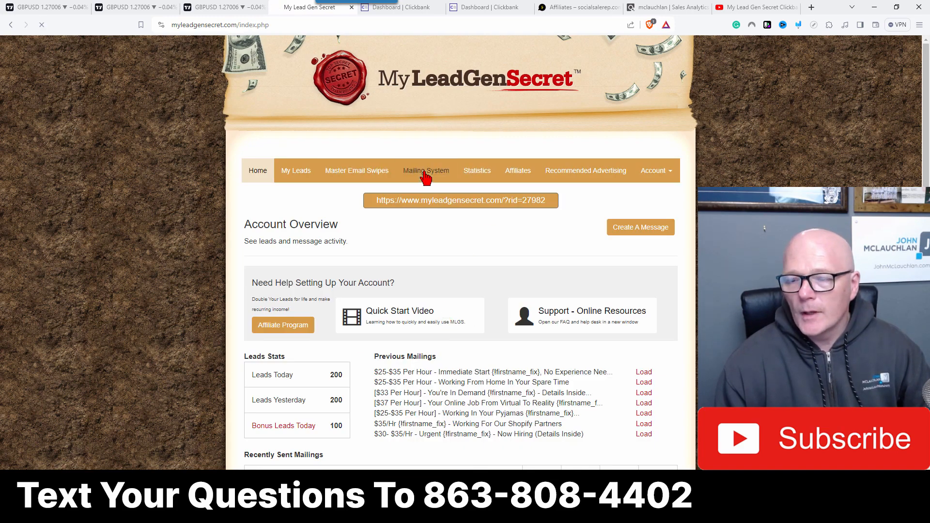
# Step: Open the mailing system, select all lead dates, and paste the same subject line, removing the trailing HTML fragment
pyautogui.click(426, 174)
pyautogui.click(342, 337)
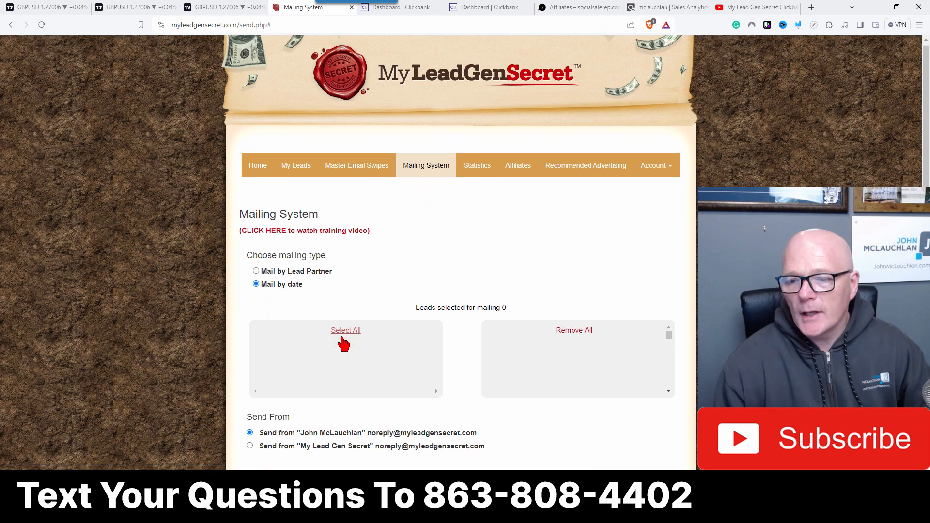
pyautogui.scroll(-5, 280, 313)
pyautogui.rightClick(261, 313)
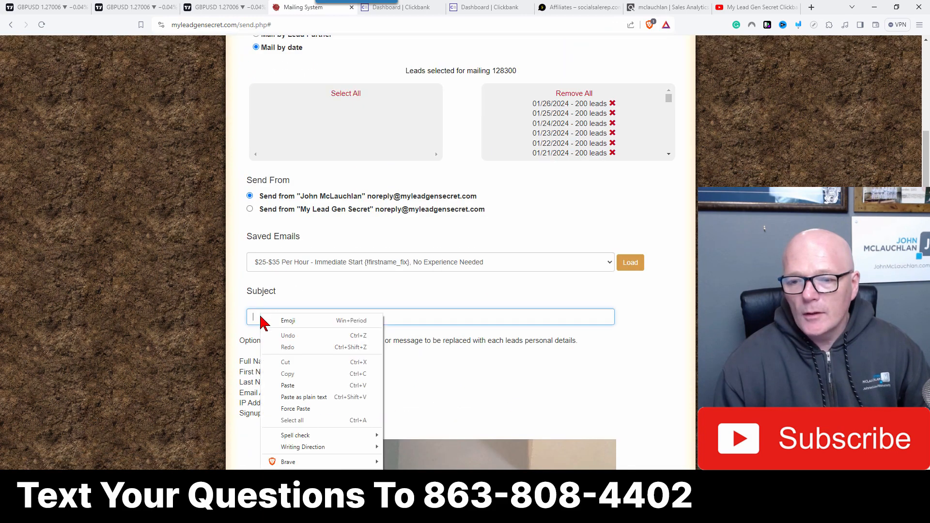
pyautogui.click(287, 384)
pyautogui.moveTo(461, 317); pyautogui.dragTo(507, 317)
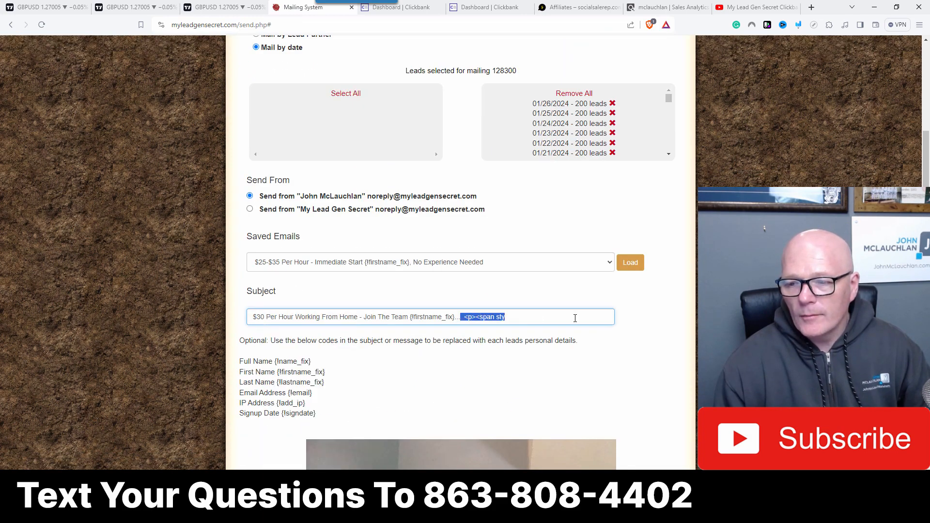
pyautogui.press('BackSpace')
# Step: Paste the email HTML into the body source, replacing the placeholder text, and delete the subject line at the top
pyautogui.scroll(-10, 549, 344)
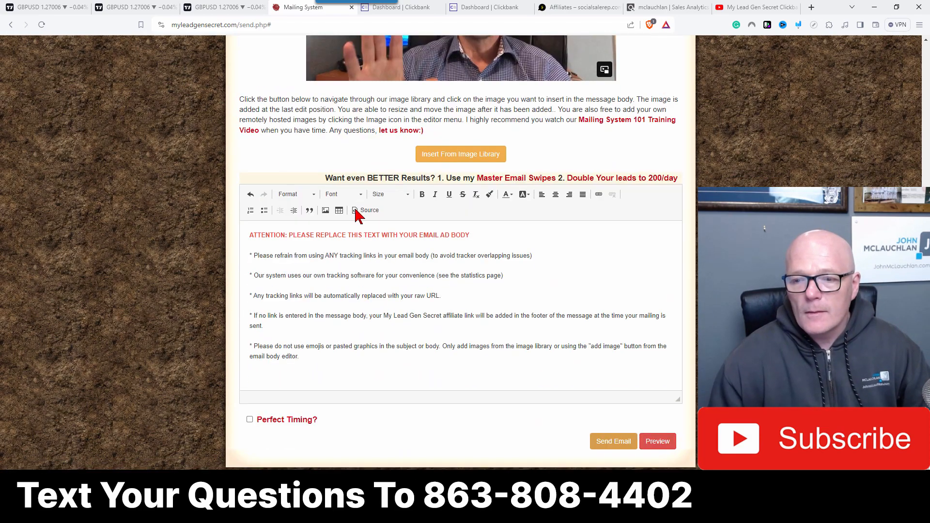
pyautogui.click(362, 211)
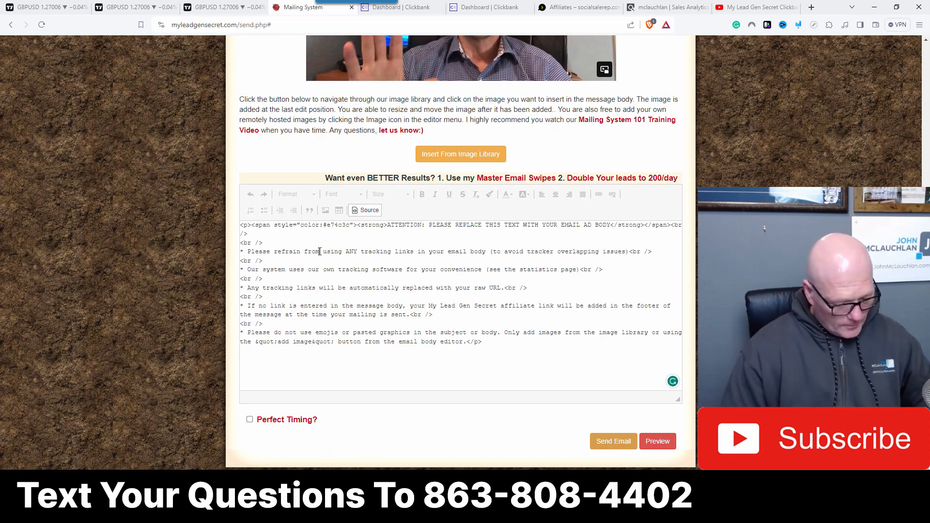
pyautogui.hotkey('ctrl', 'a')
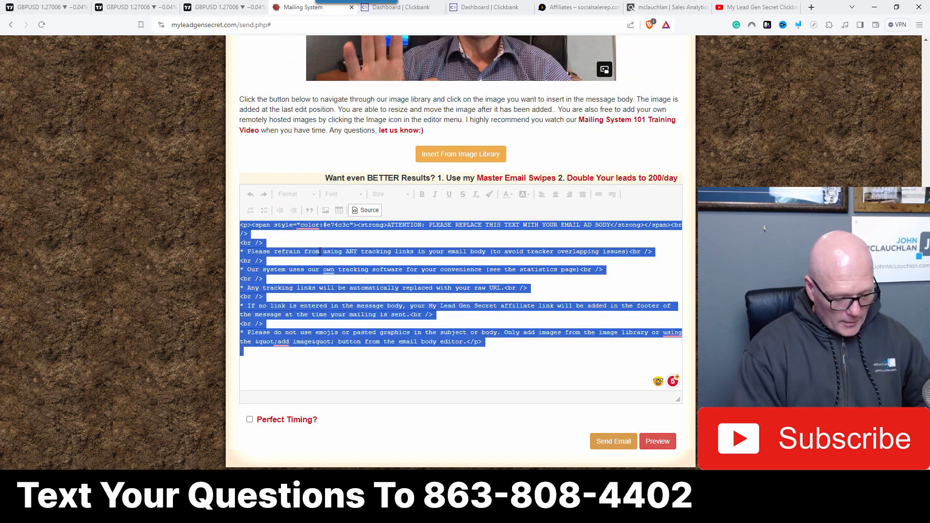
pyautogui.hotkey('ctrl', 'v')
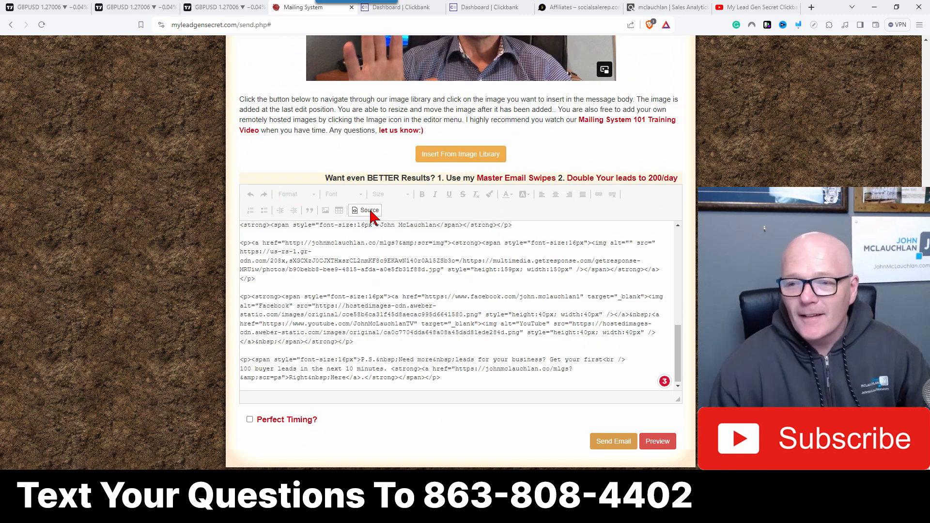
pyautogui.click(366, 211)
pyautogui.tripleClick(425, 235)
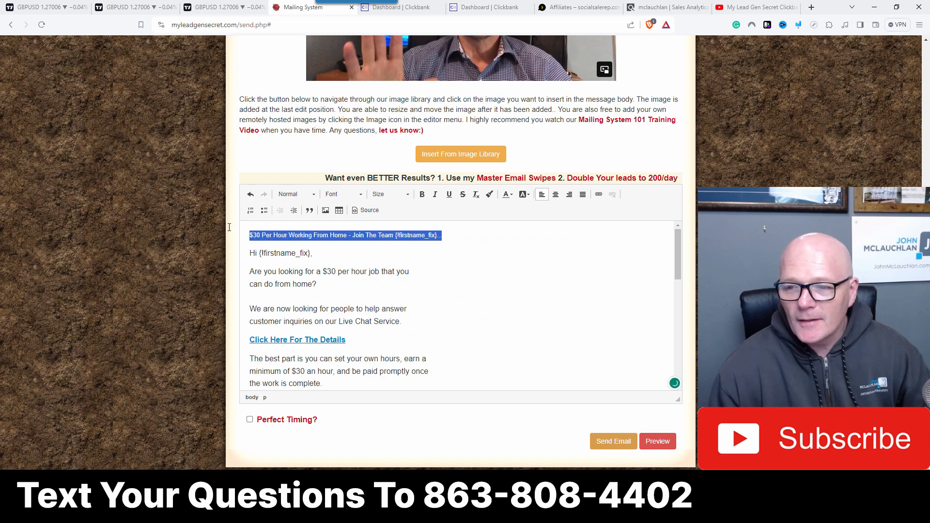
pyautogui.press('Delete')
pyautogui.press('Delete')
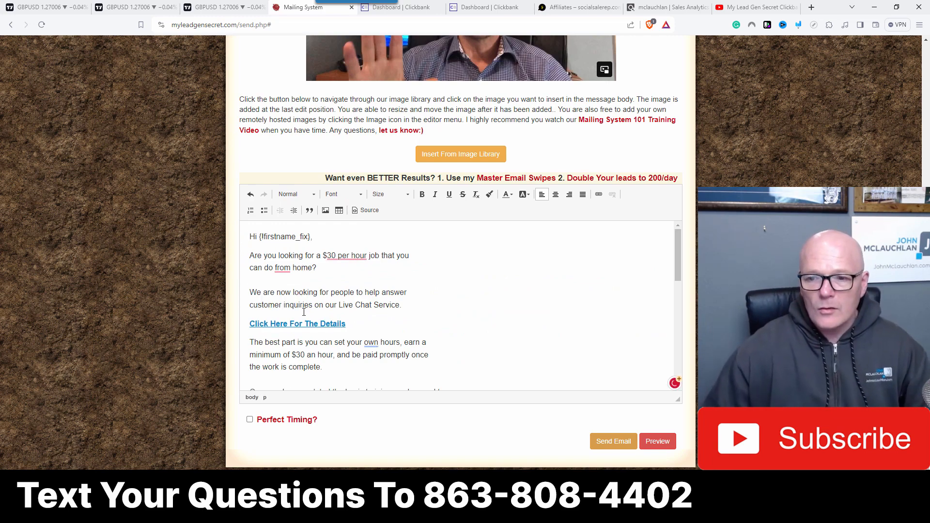
# Step: Edit the 'Click Here For The Details' link, changing the tracking ID in its HopLink URL to start with 5
pyautogui.click(599, 194)
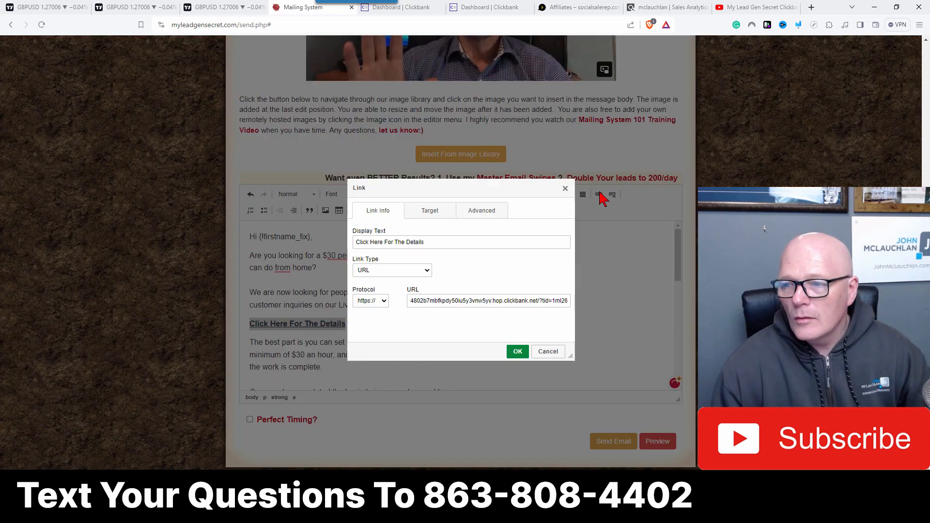
pyautogui.click(546, 301)
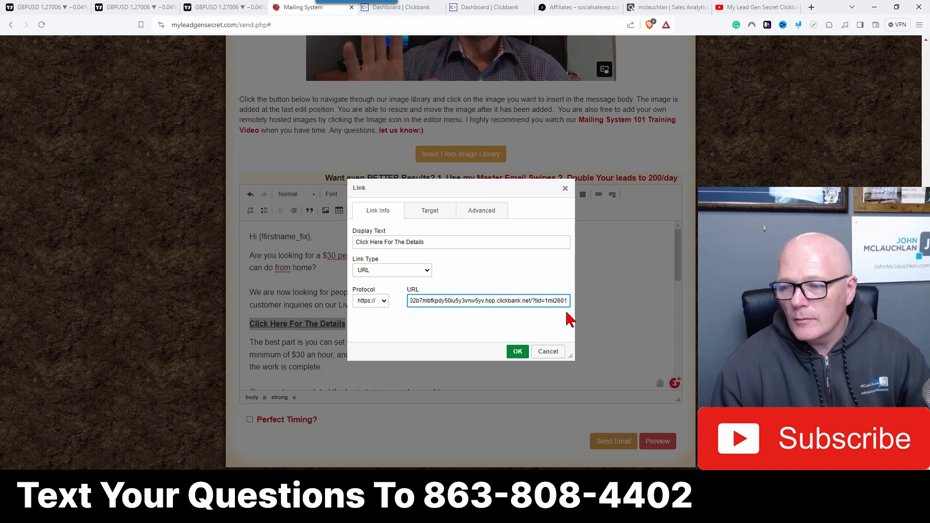
pyautogui.press('BackSpace')
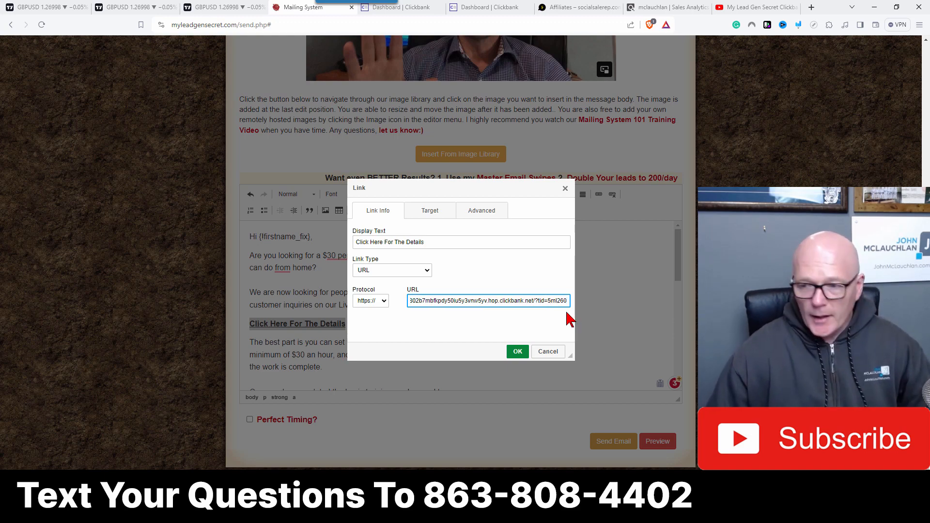
pyautogui.click(517, 351)
# Step: Edit the 'Click Here To Apply And Join' link, changing the tracking ID in its HopLink URL to start with 5
pyautogui.scroll(-3, 327, 323)
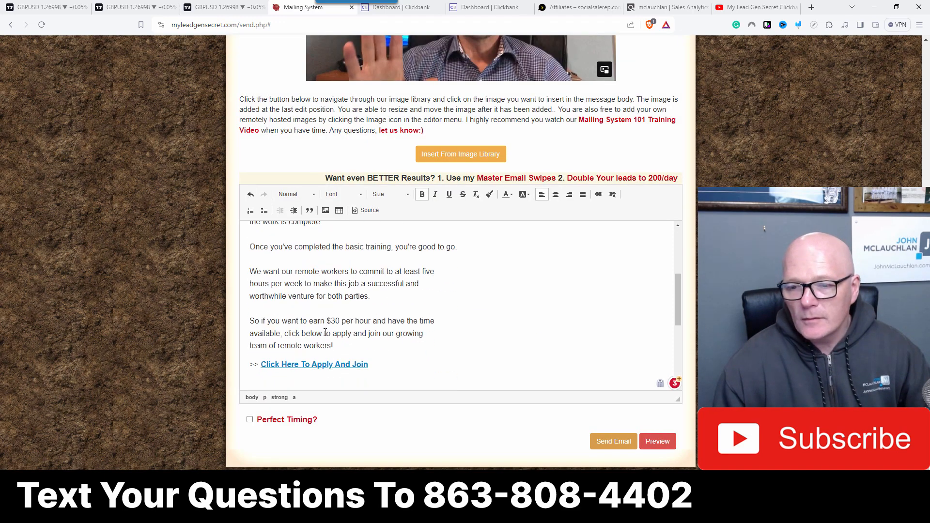
pyautogui.click(328, 364)
pyautogui.click(600, 195)
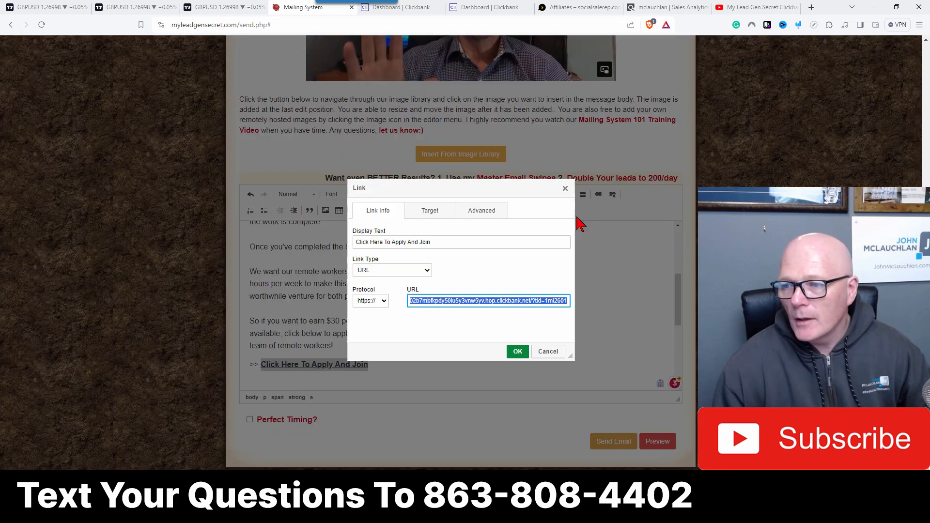
pyautogui.click(546, 301)
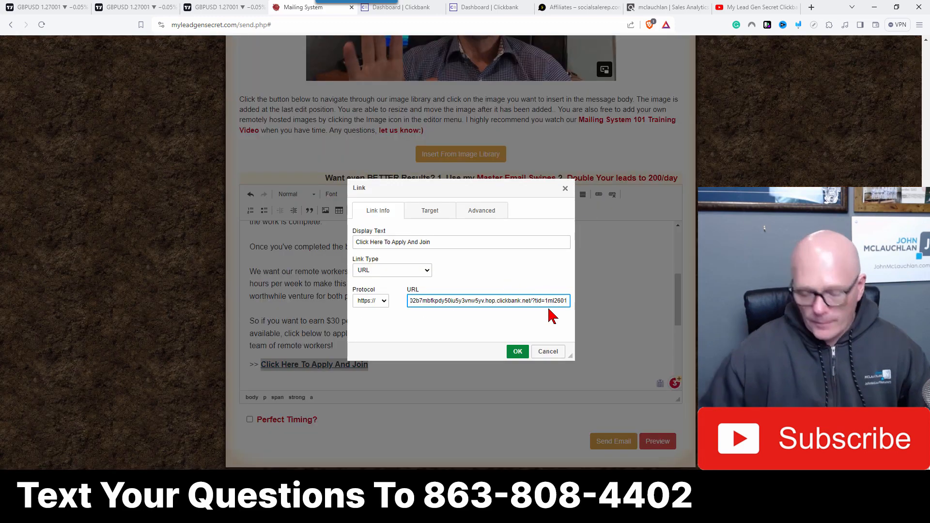
pyautogui.press('BackSpace')
pyautogui.write('5')
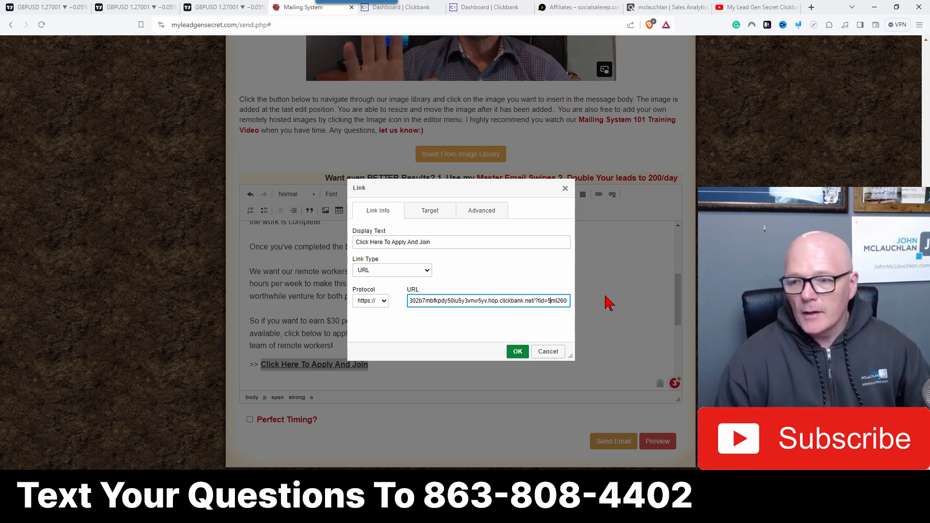
pyautogui.click(517, 352)
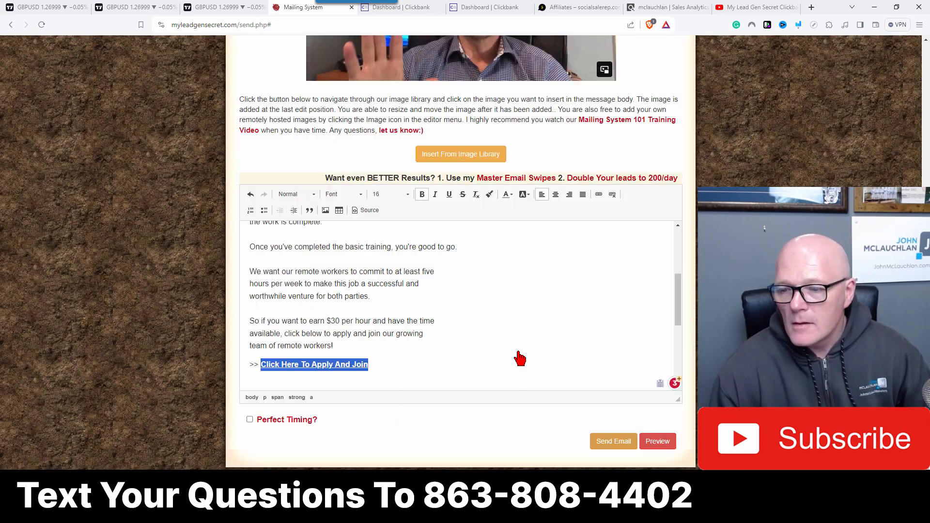
# Step: Enable Perfect Timing and send the email
pyautogui.click(249, 420)
pyautogui.click(614, 442)
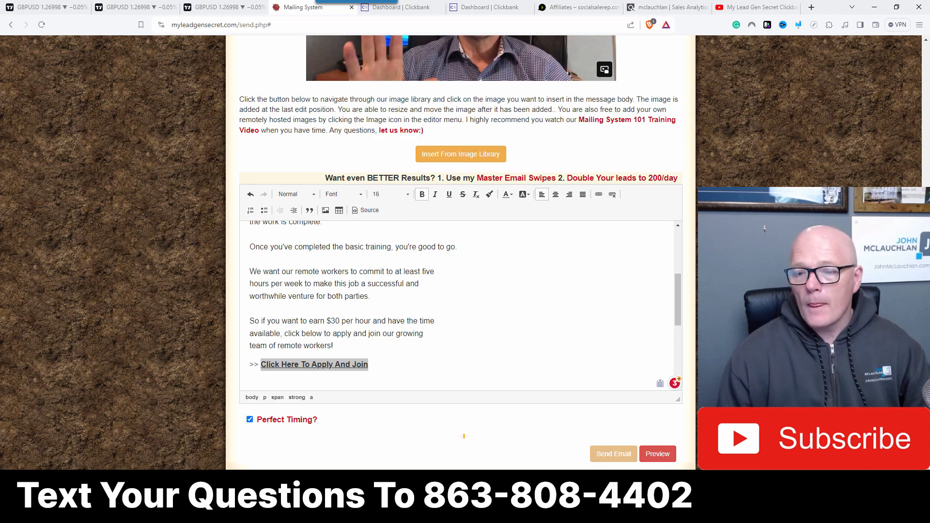
# Step: Log out and sign into the members area with the saved account that has no number suffix and its stored password
pyautogui.scroll(16, 654, 194)
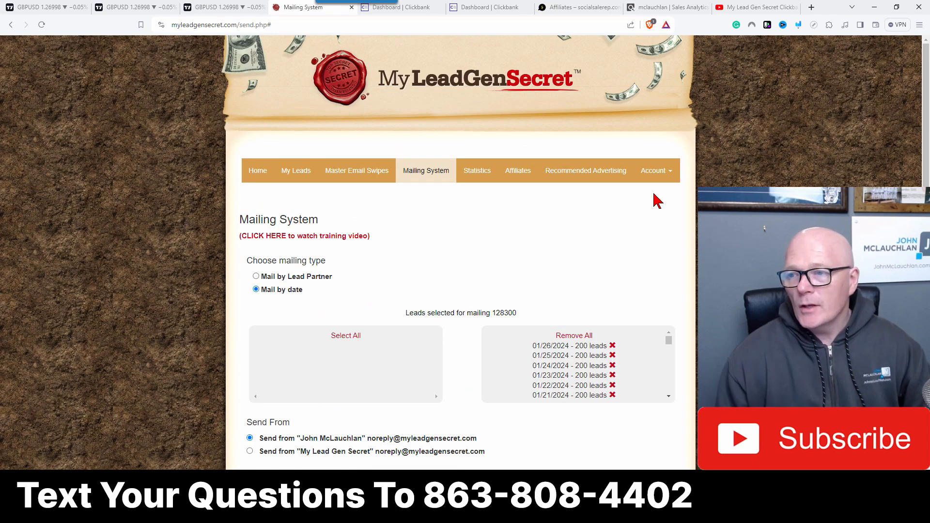
pyautogui.click(656, 175)
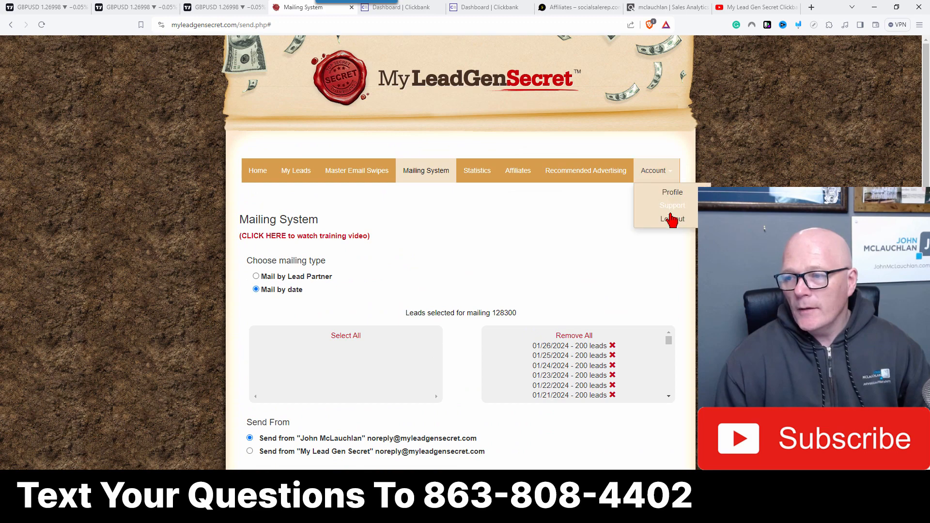
pyautogui.click(669, 216)
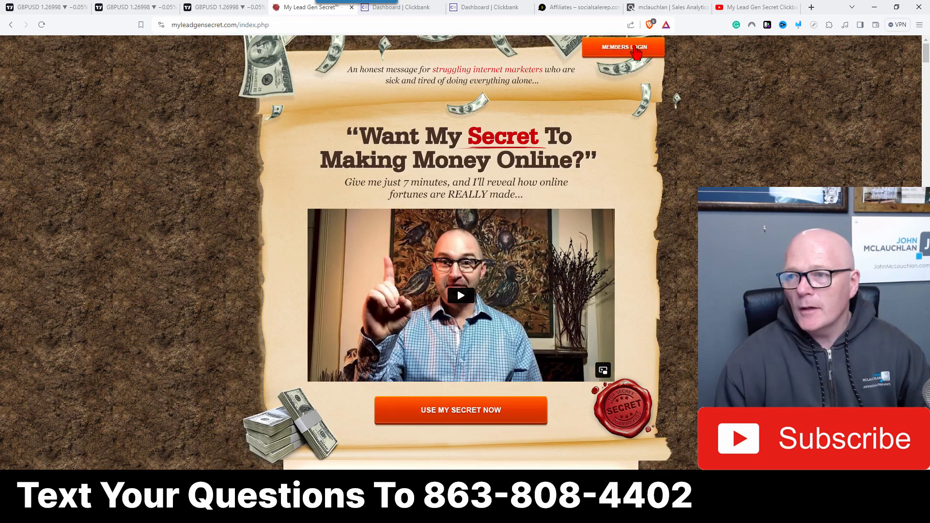
pyautogui.click(625, 47)
pyautogui.click(415, 250)
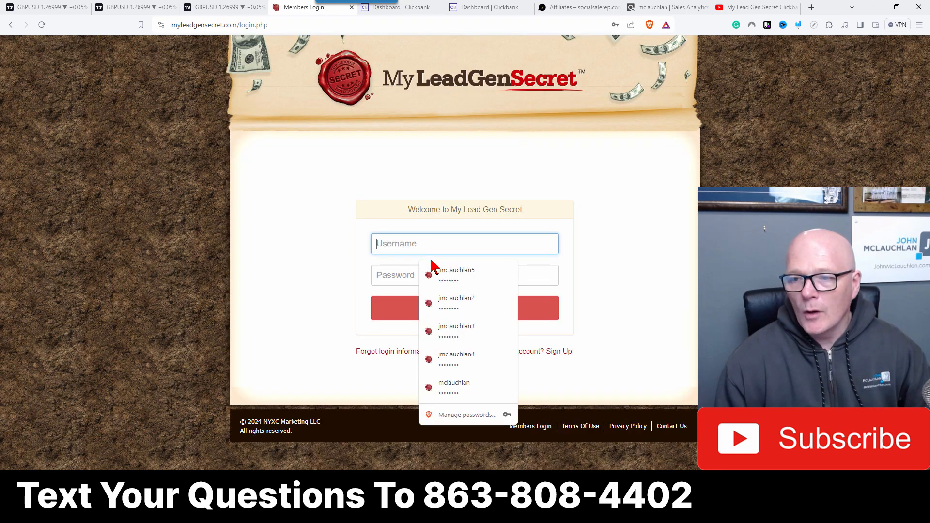
pyautogui.click(465, 389)
pyautogui.click(458, 313)
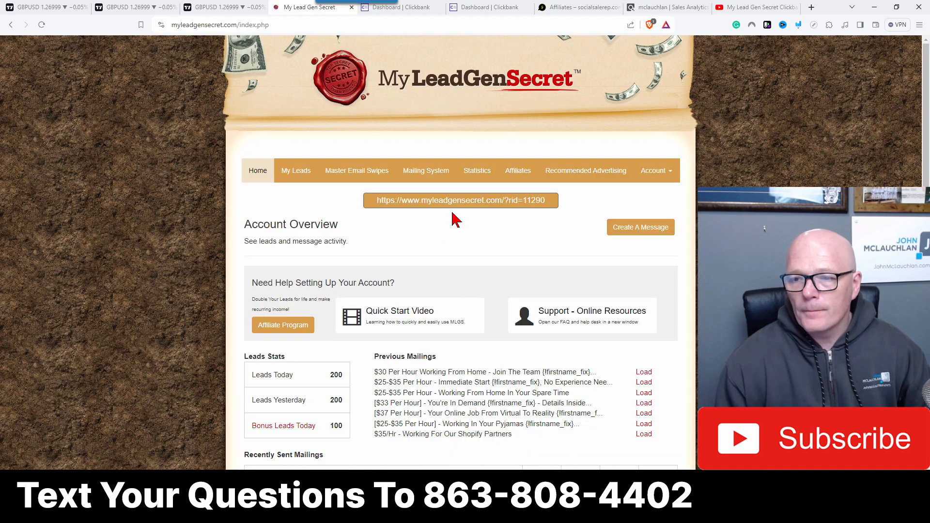
# Step: Review this account's mailing statistics and the recently sent mailings on the home page
pyautogui.click(477, 173)
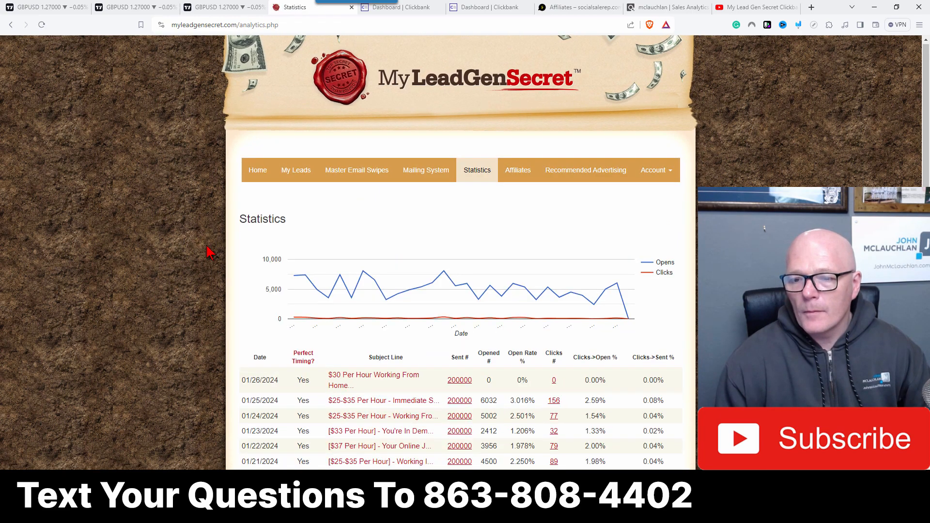
pyautogui.scroll(-2, 208, 252)
pyautogui.scroll(2, 218, 250)
pyautogui.click(258, 175)
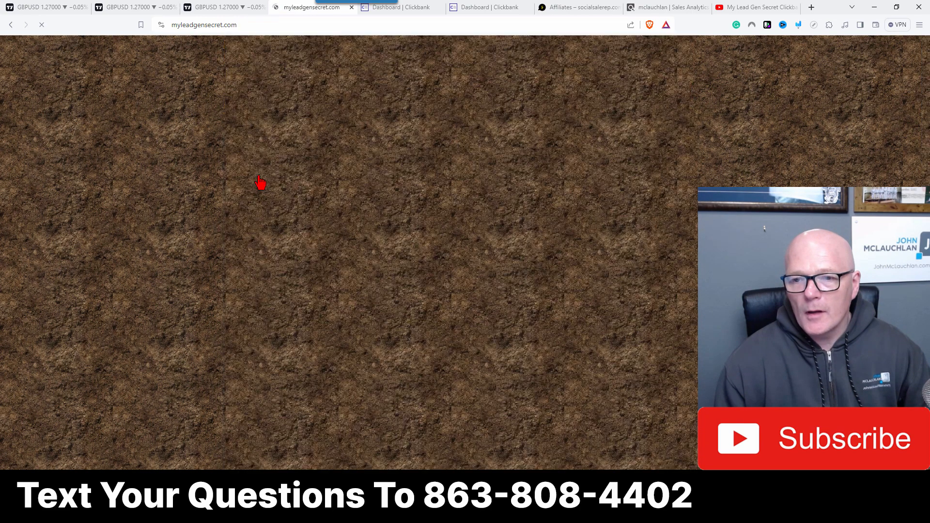
pyautogui.scroll(-4, 453, 269)
pyautogui.scroll(-2, 446, 267)
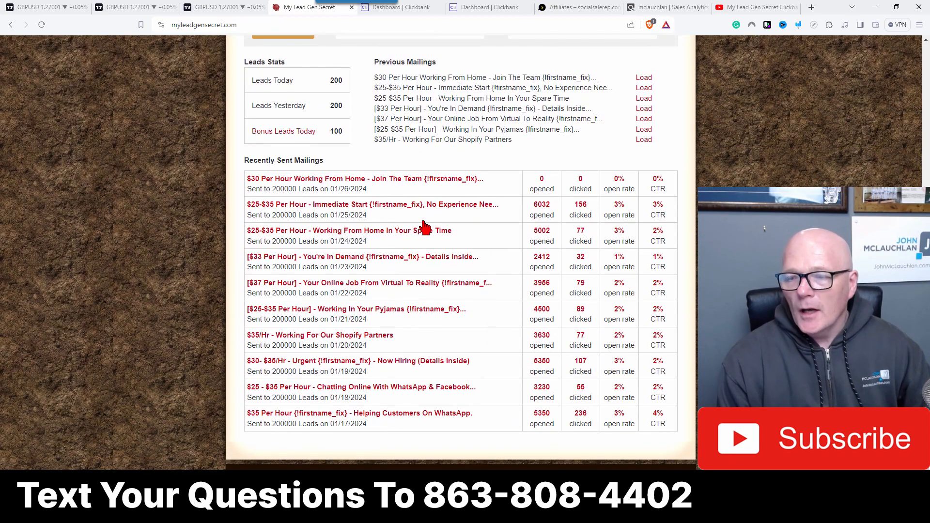